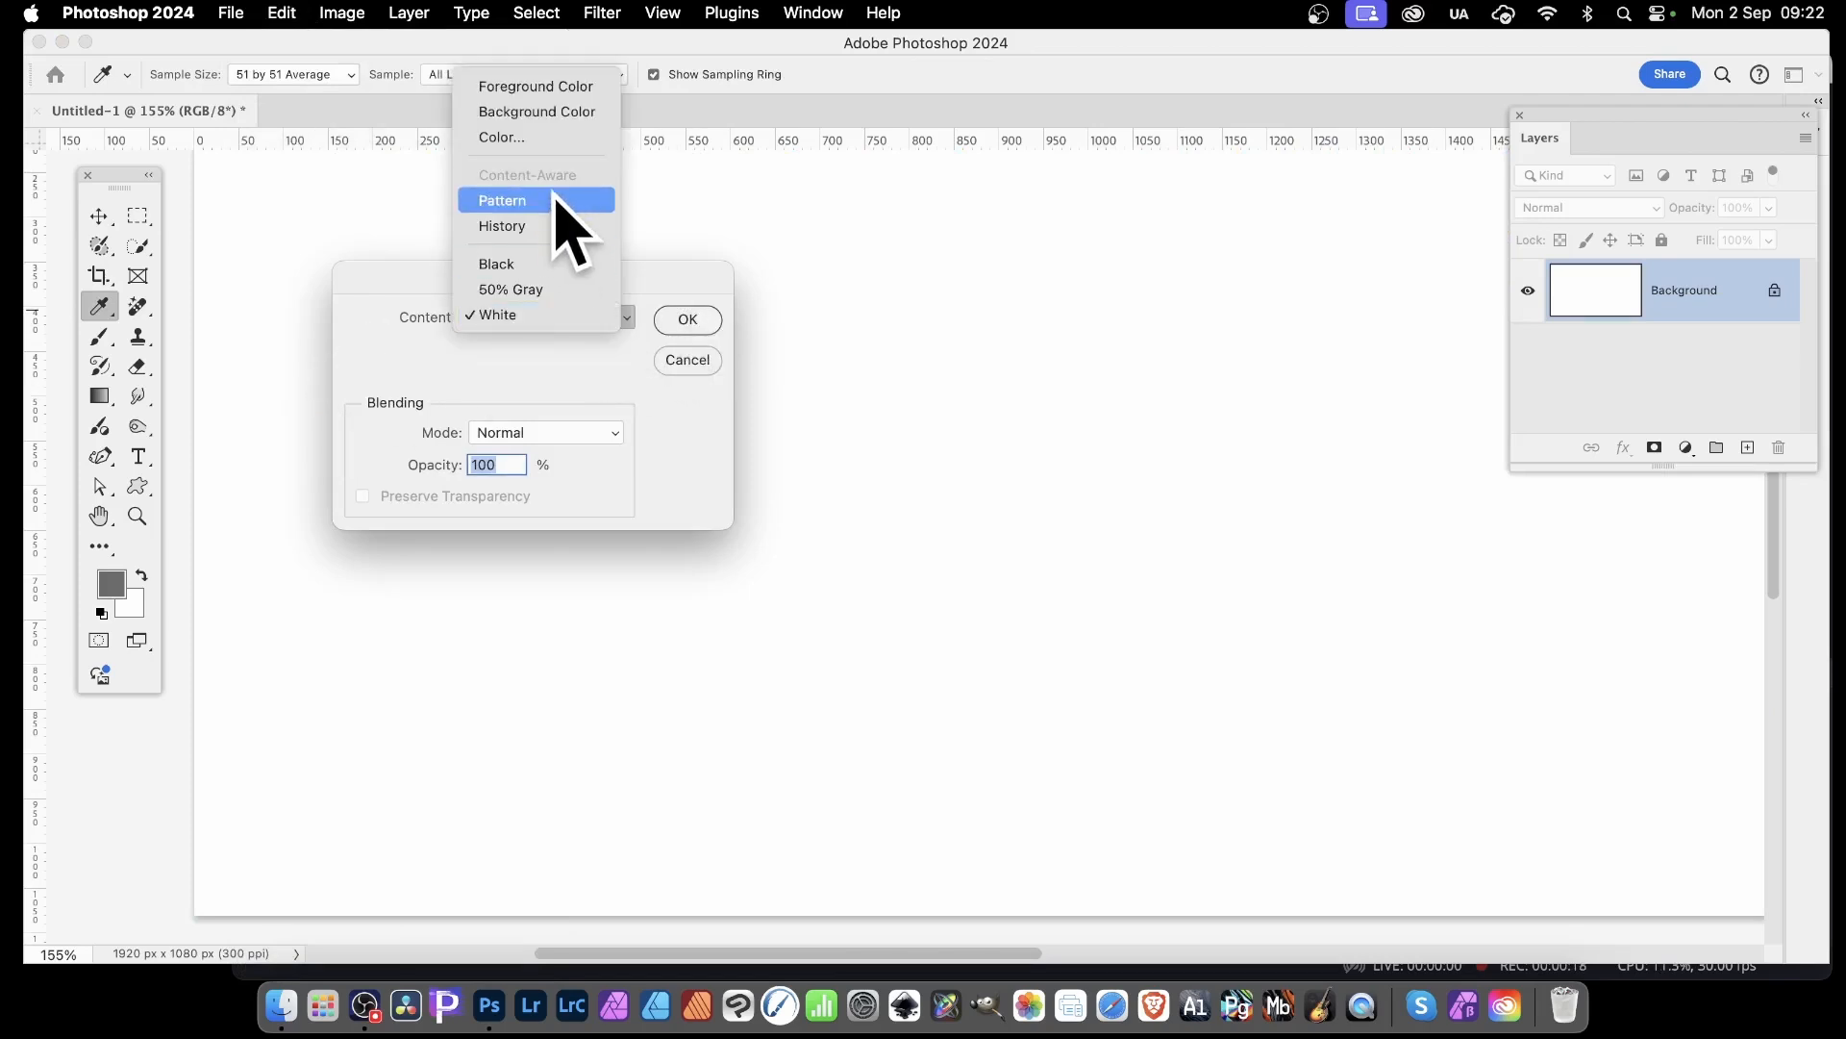
Configure the fill to use the grey arrowhead custom pattern with the Symmetry Fill script at normal mode and 100% opacity
{"action": "left_click", "coordinate": [556, 200]}
{"action": "left_click", "coordinate": [514, 429]}
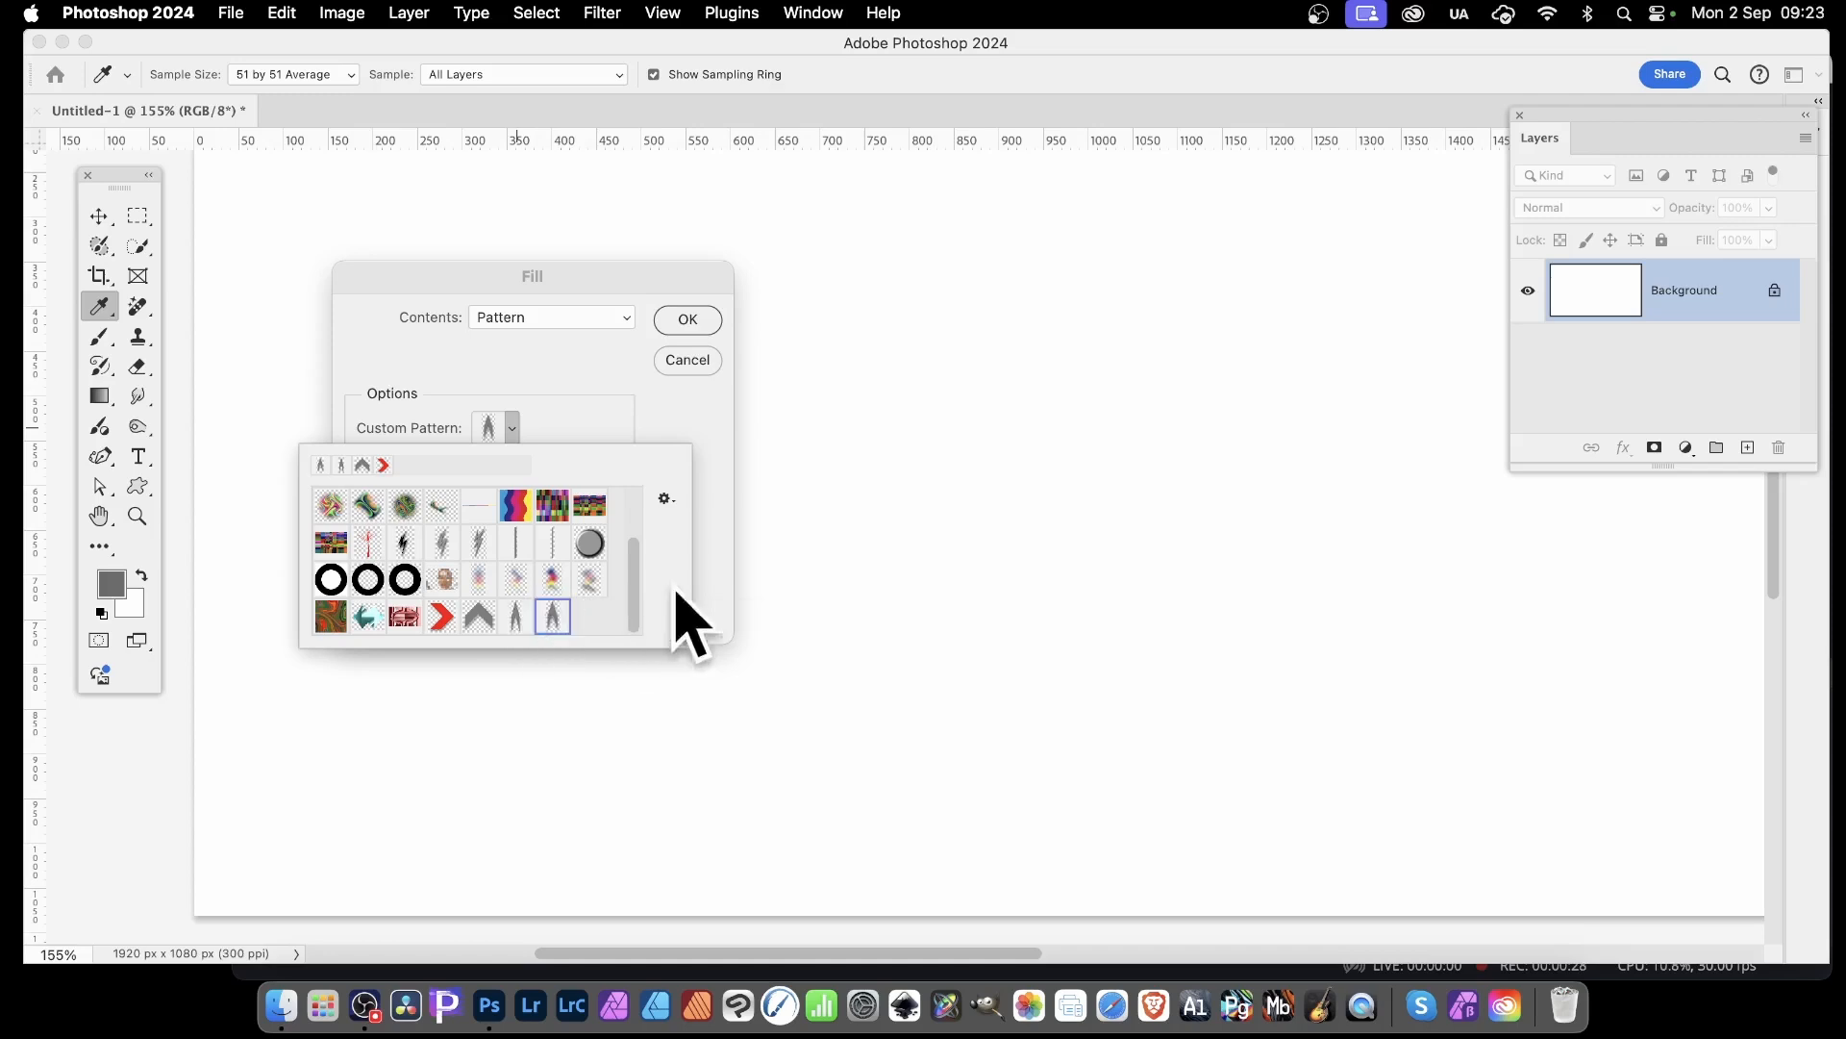
{"action": "left_click", "coordinate": [723, 575]}
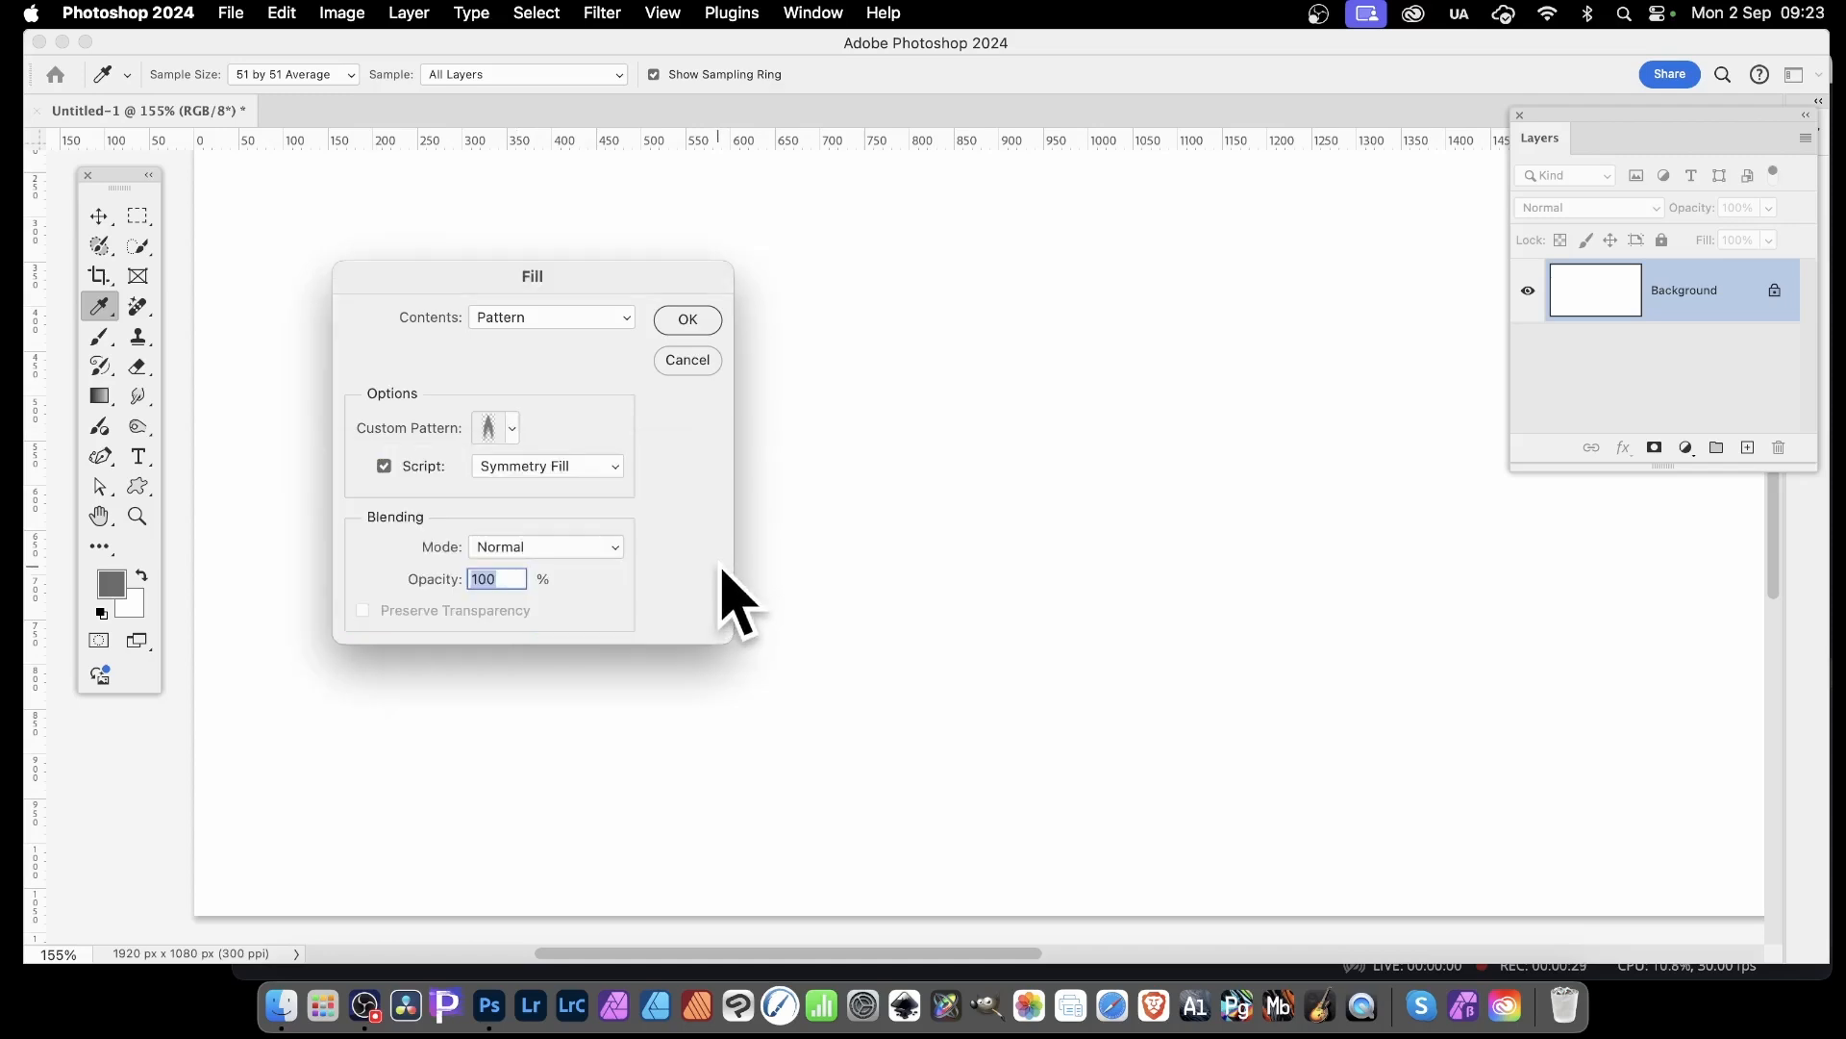
{"action": "left_click", "coordinate": [384, 466]}
{"action": "left_click", "coordinate": [563, 467]}
{"action": "left_click", "coordinate": [562, 465]}
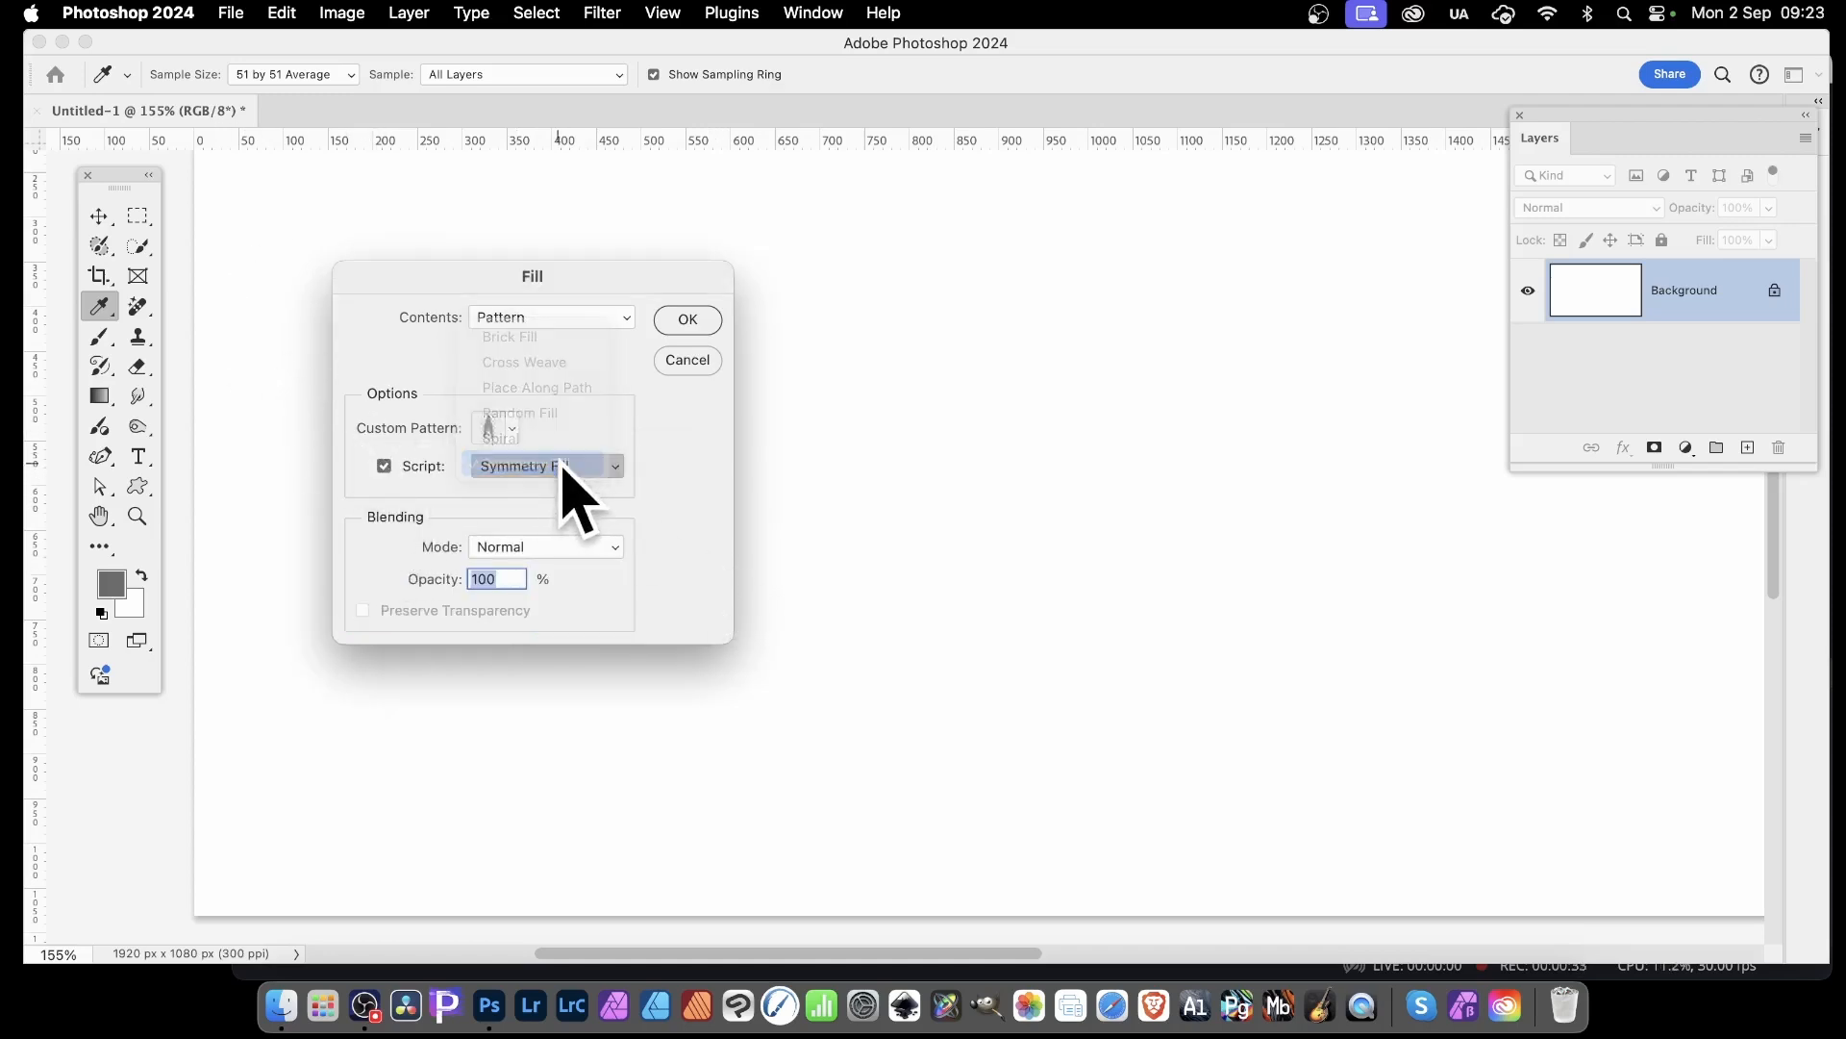
{"action": "left_click", "coordinate": [689, 321]}
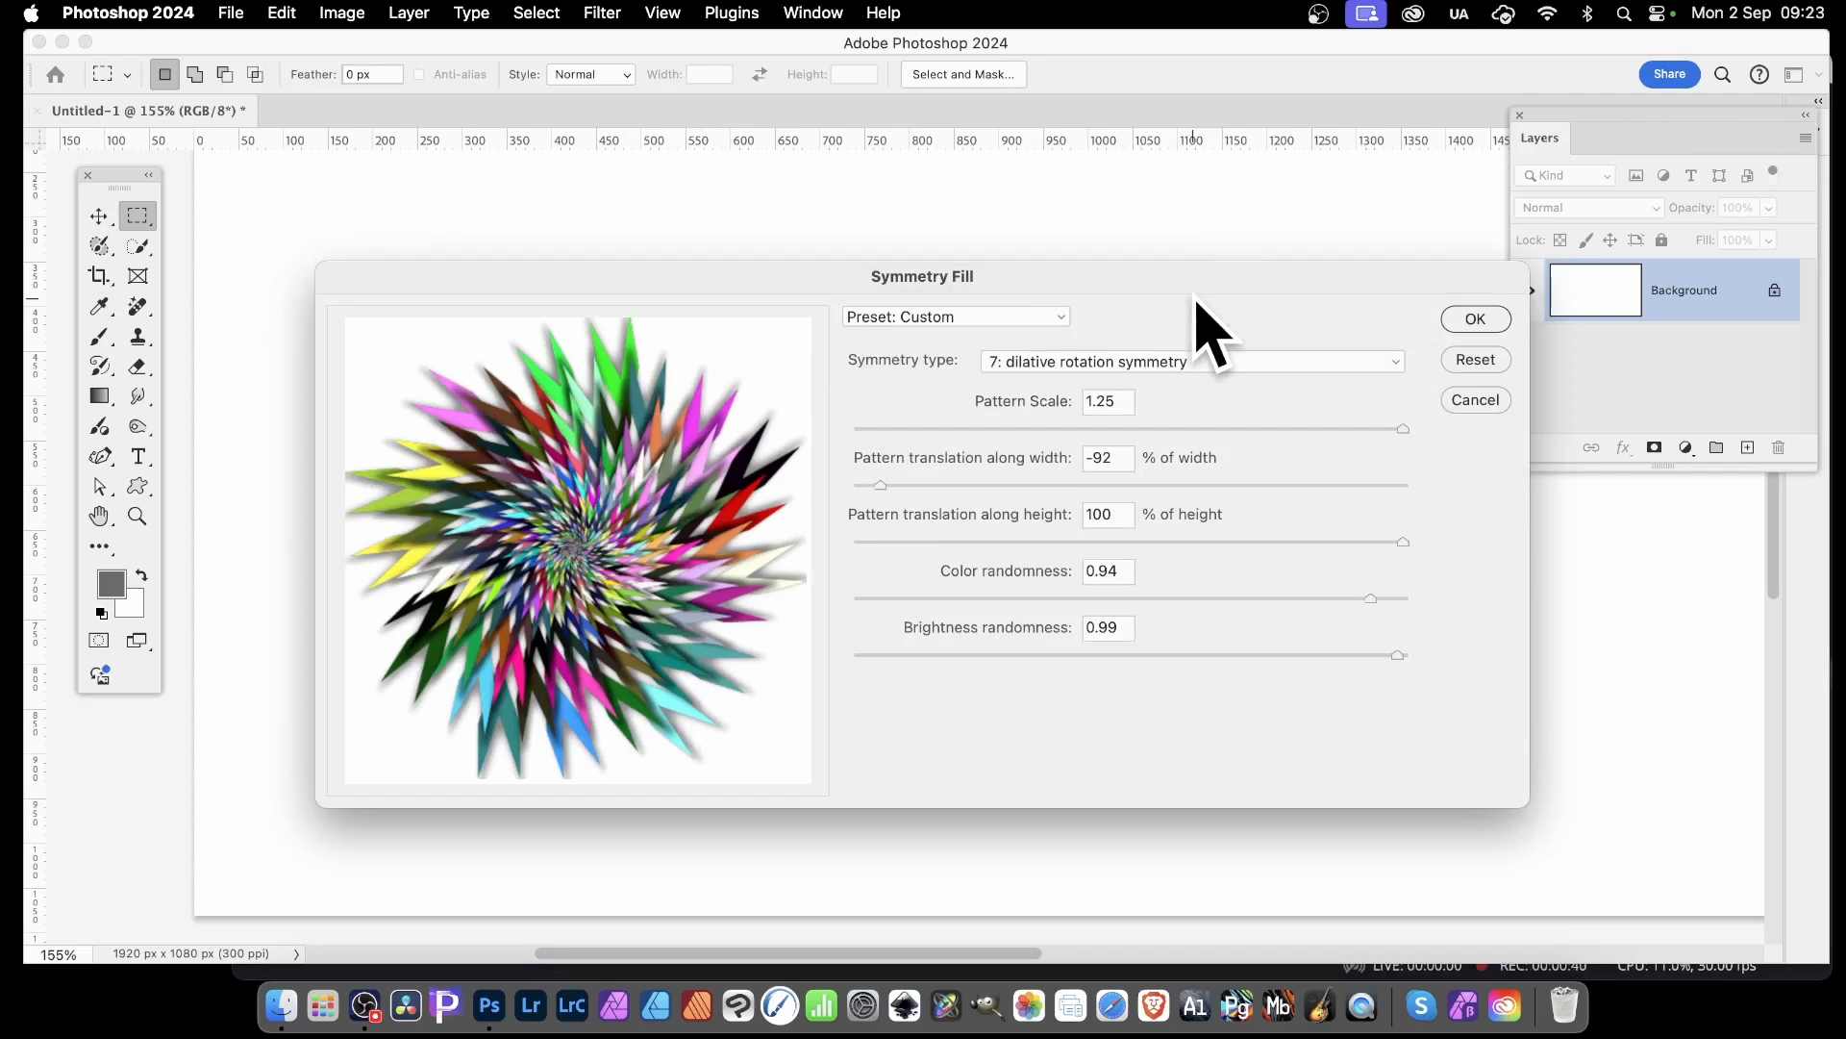
Fill the background using type 7: dilative rotation symmetry, with pattern translation set to -87% of width and 100% of height
{"action": "left_click_drag", "start_coordinate": [979, 486], "coordinate": [905, 515]}
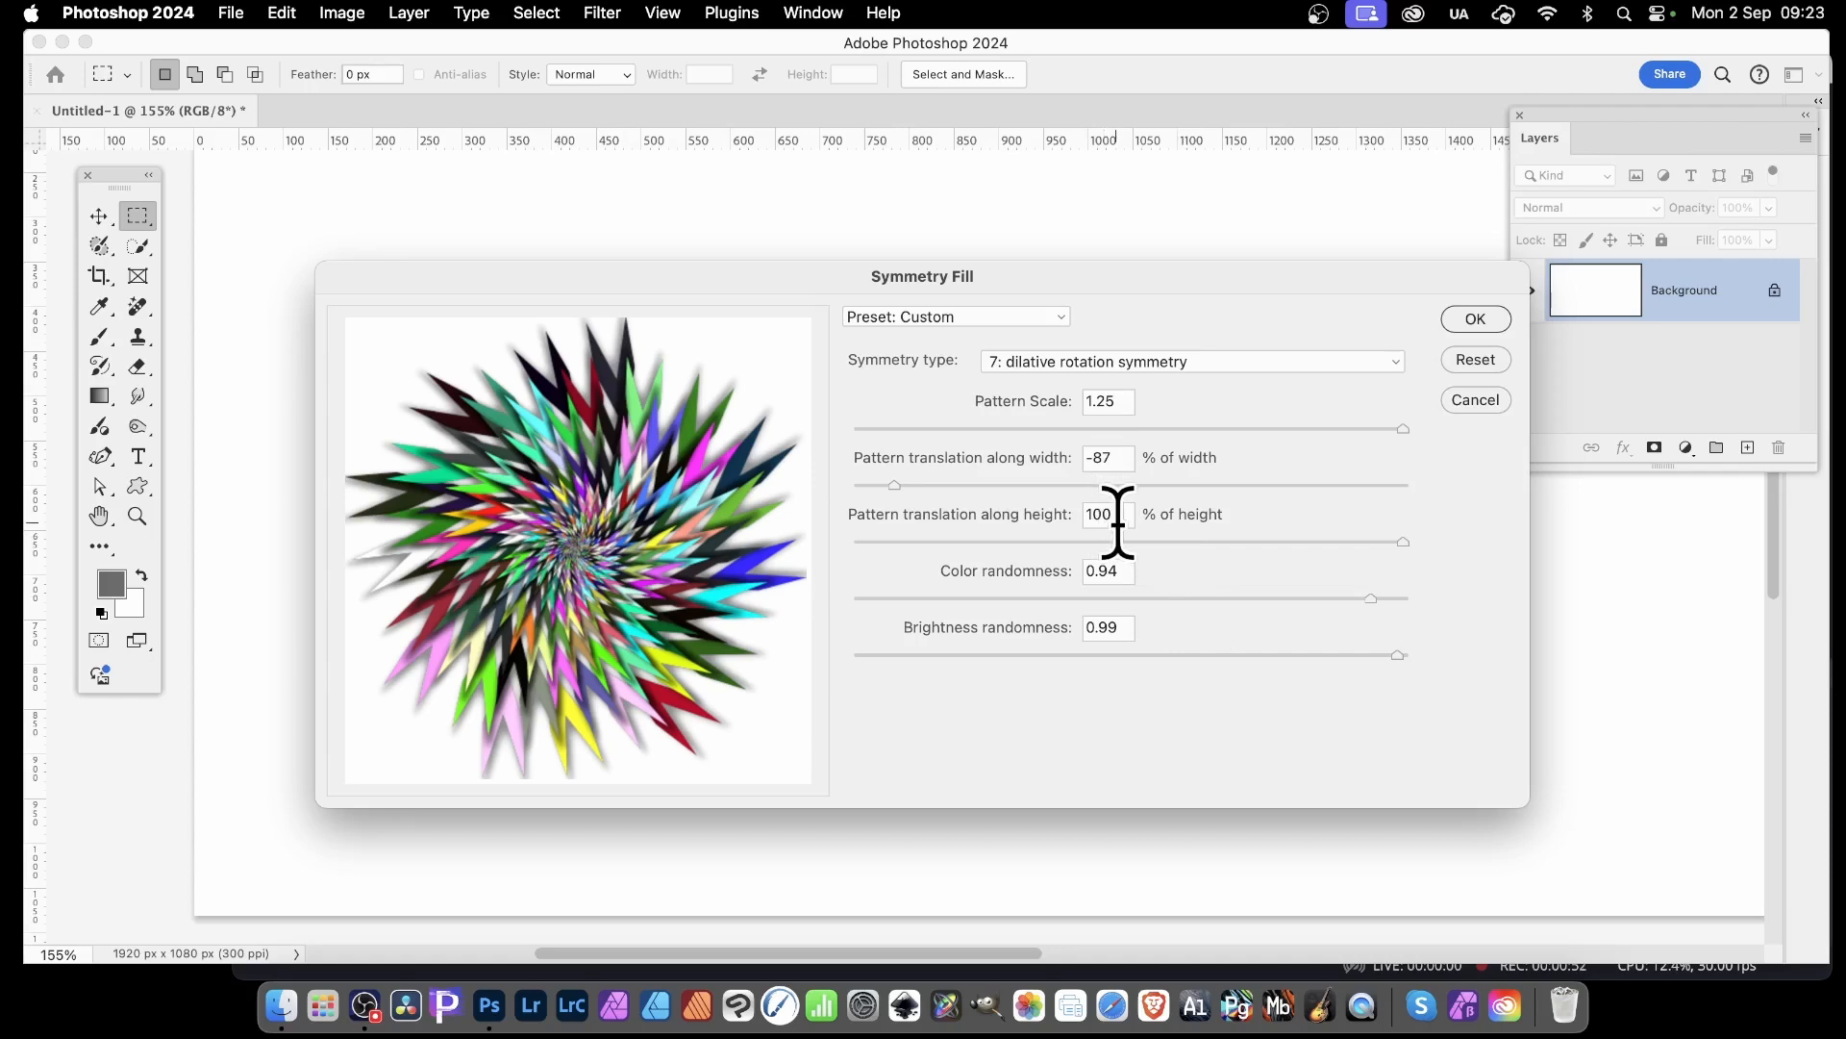
{"action": "left_click_drag", "start_coordinate": [1403, 541], "coordinate": [1481, 532]}
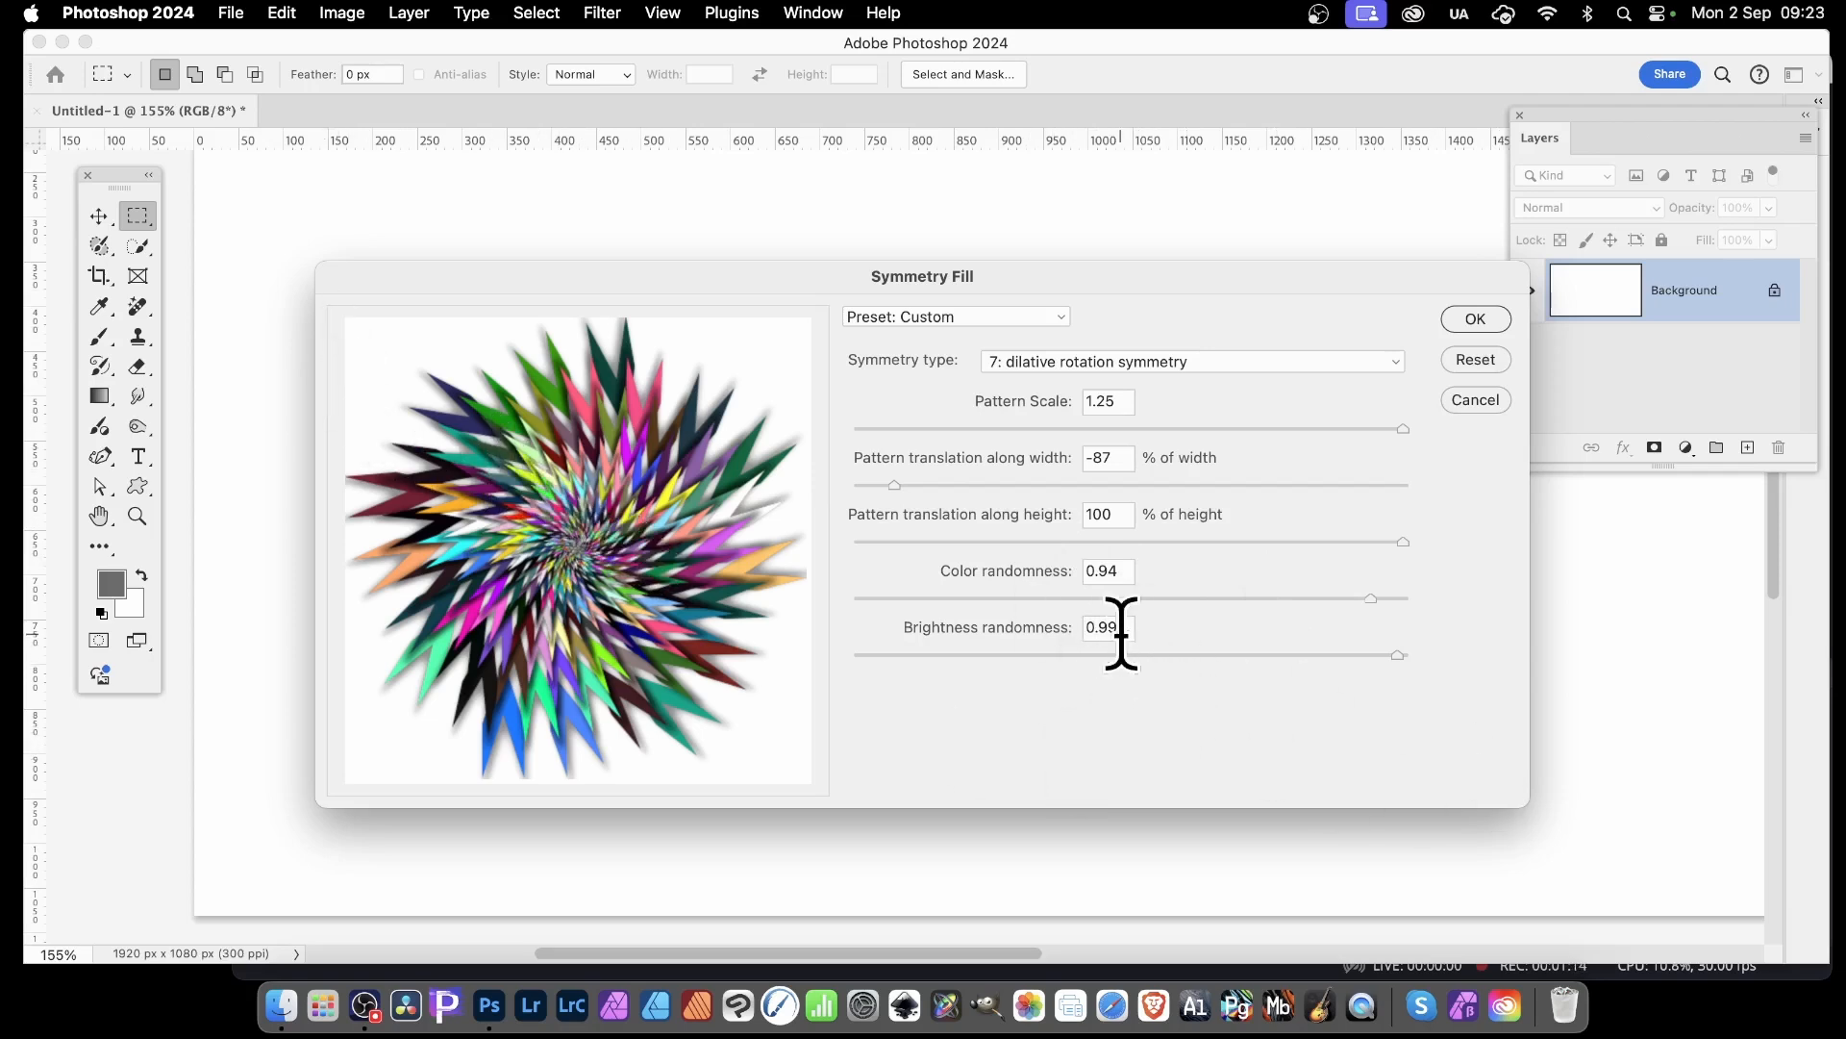
{"action": "left_click", "coordinate": [1151, 364]}
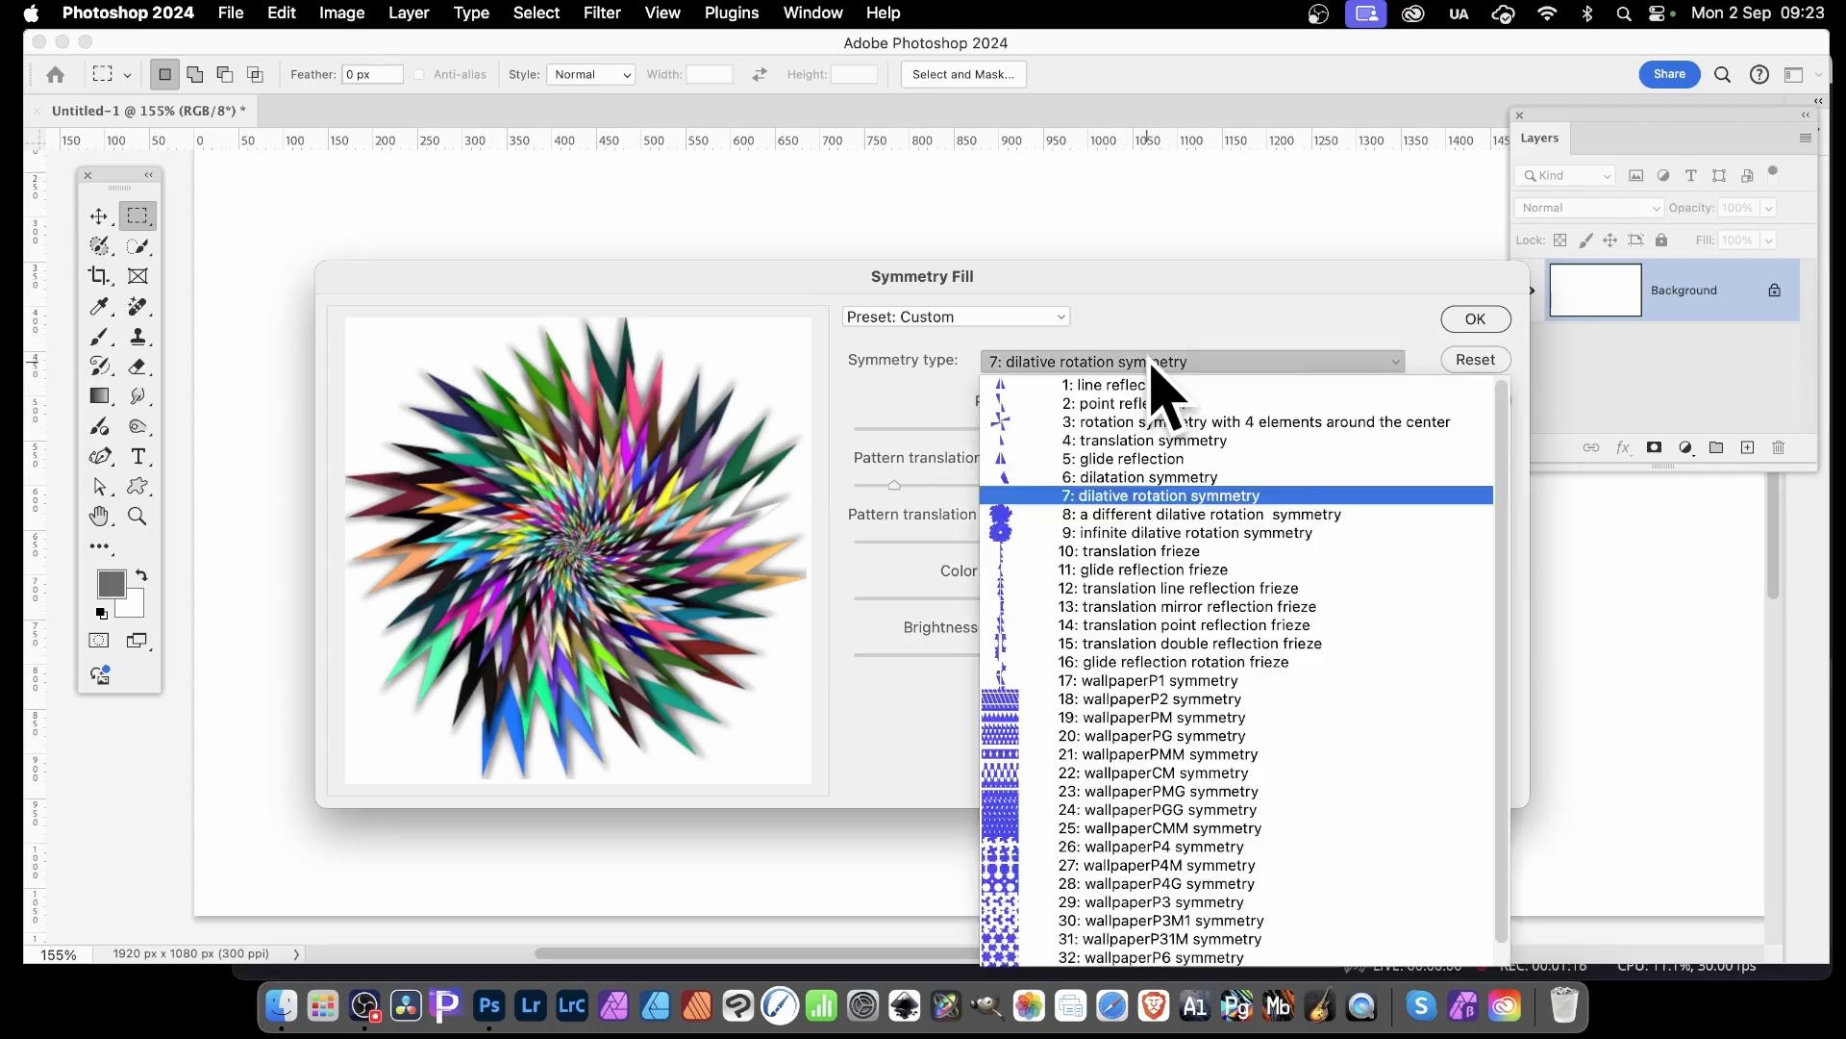
{"action": "left_click", "coordinate": [1139, 498]}
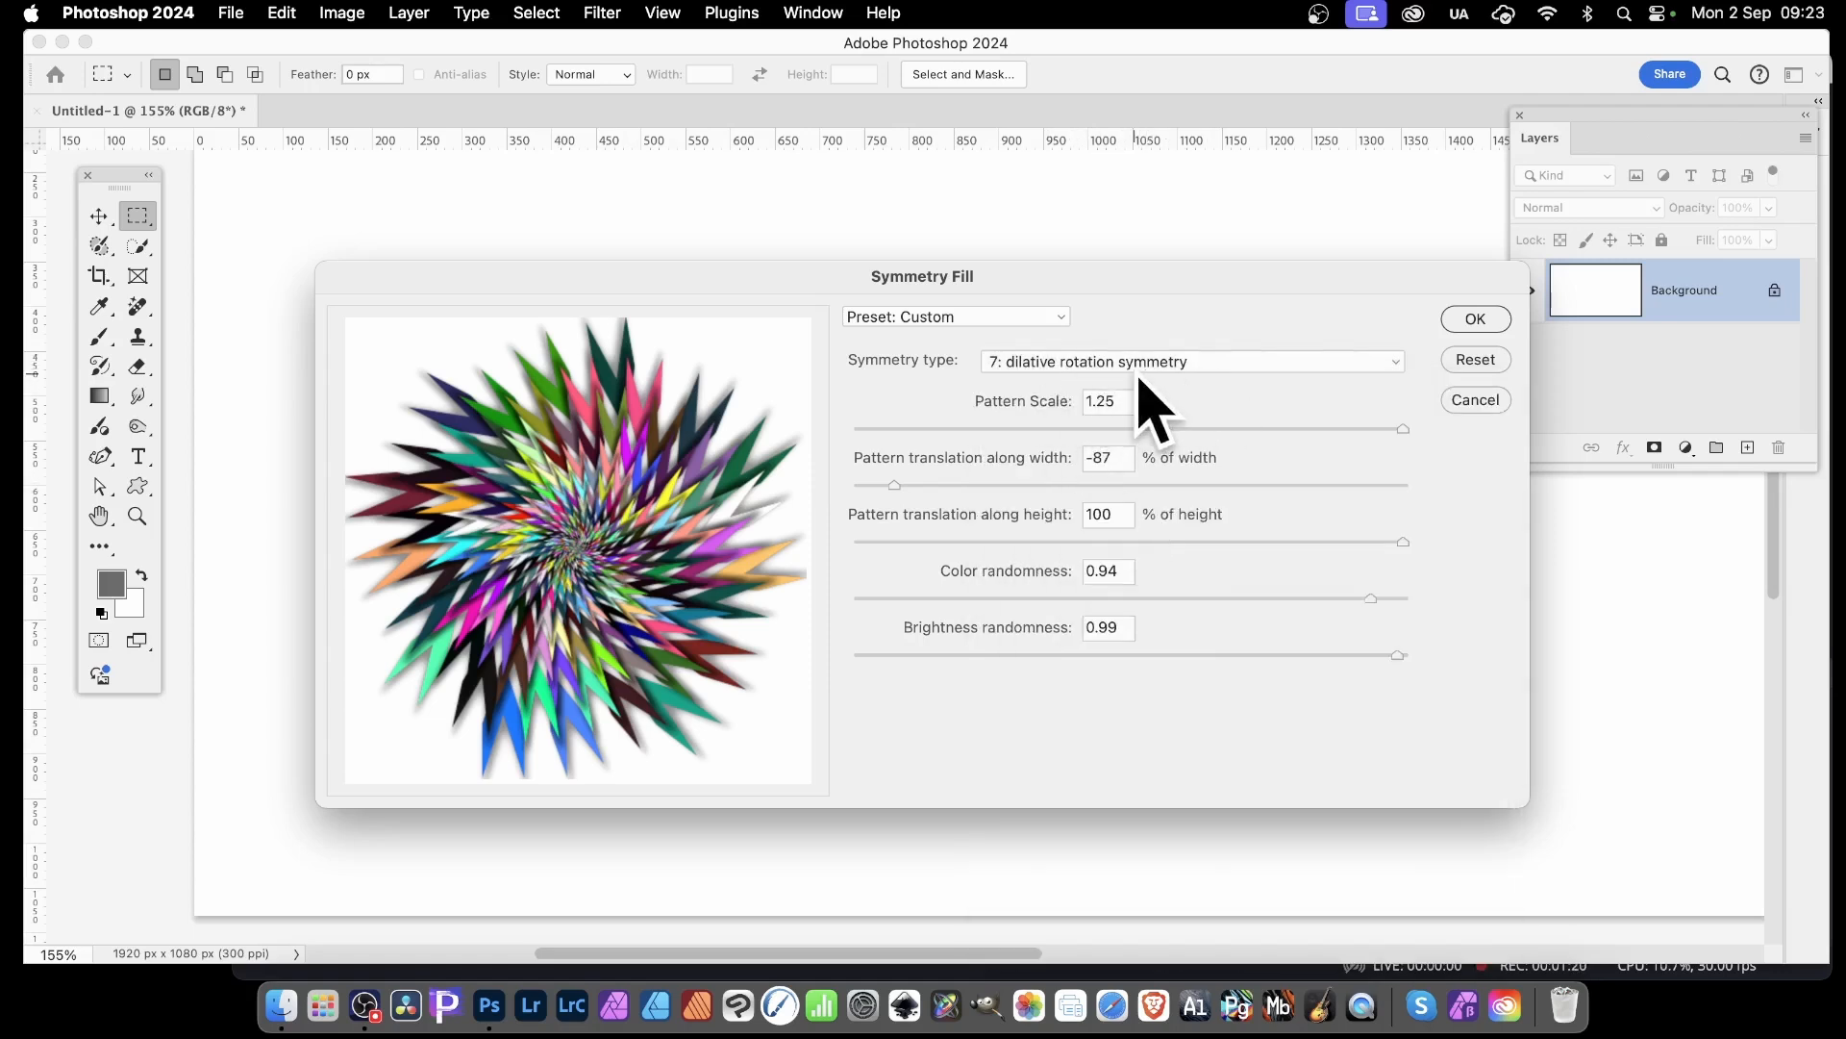
{"action": "left_click", "coordinate": [1481, 319]}
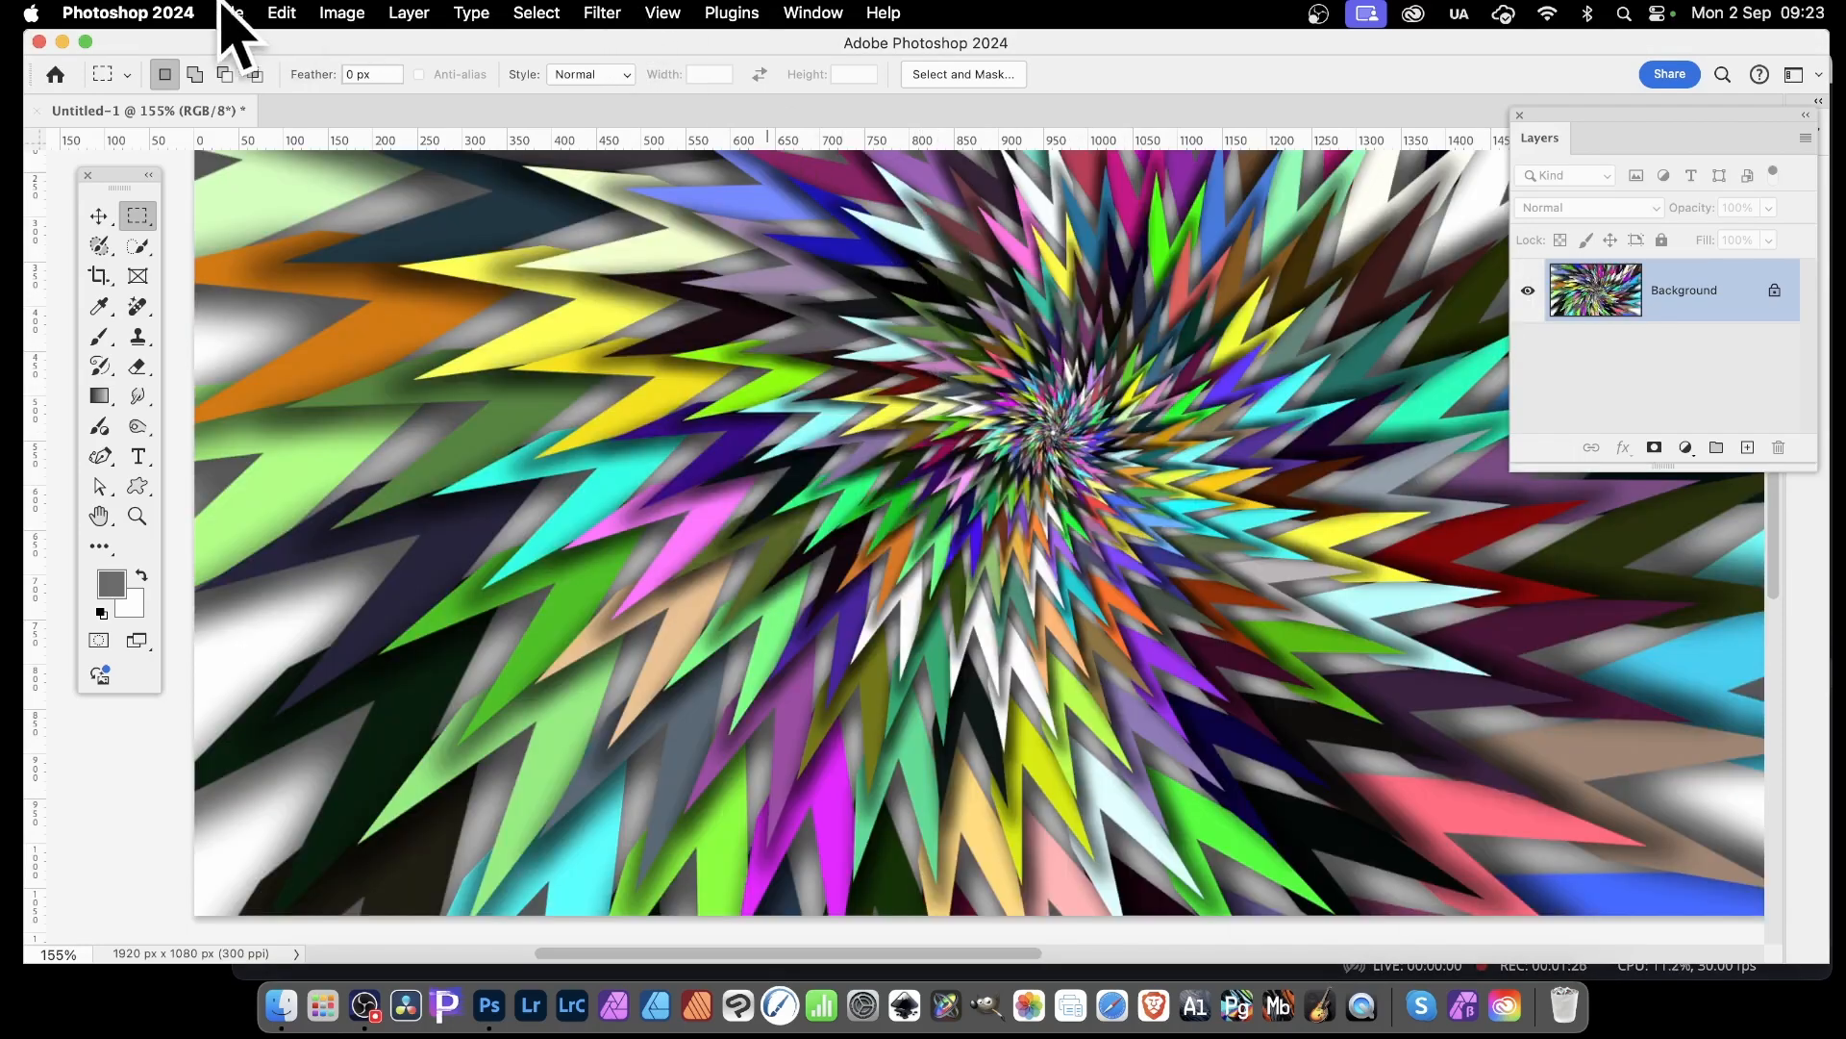
Fill the background again with the same pattern and Symmetry Fill settings to generate a different random colouring
{"action": "left_click", "coordinate": [282, 13]}
{"action": "left_click", "coordinate": [323, 383]}
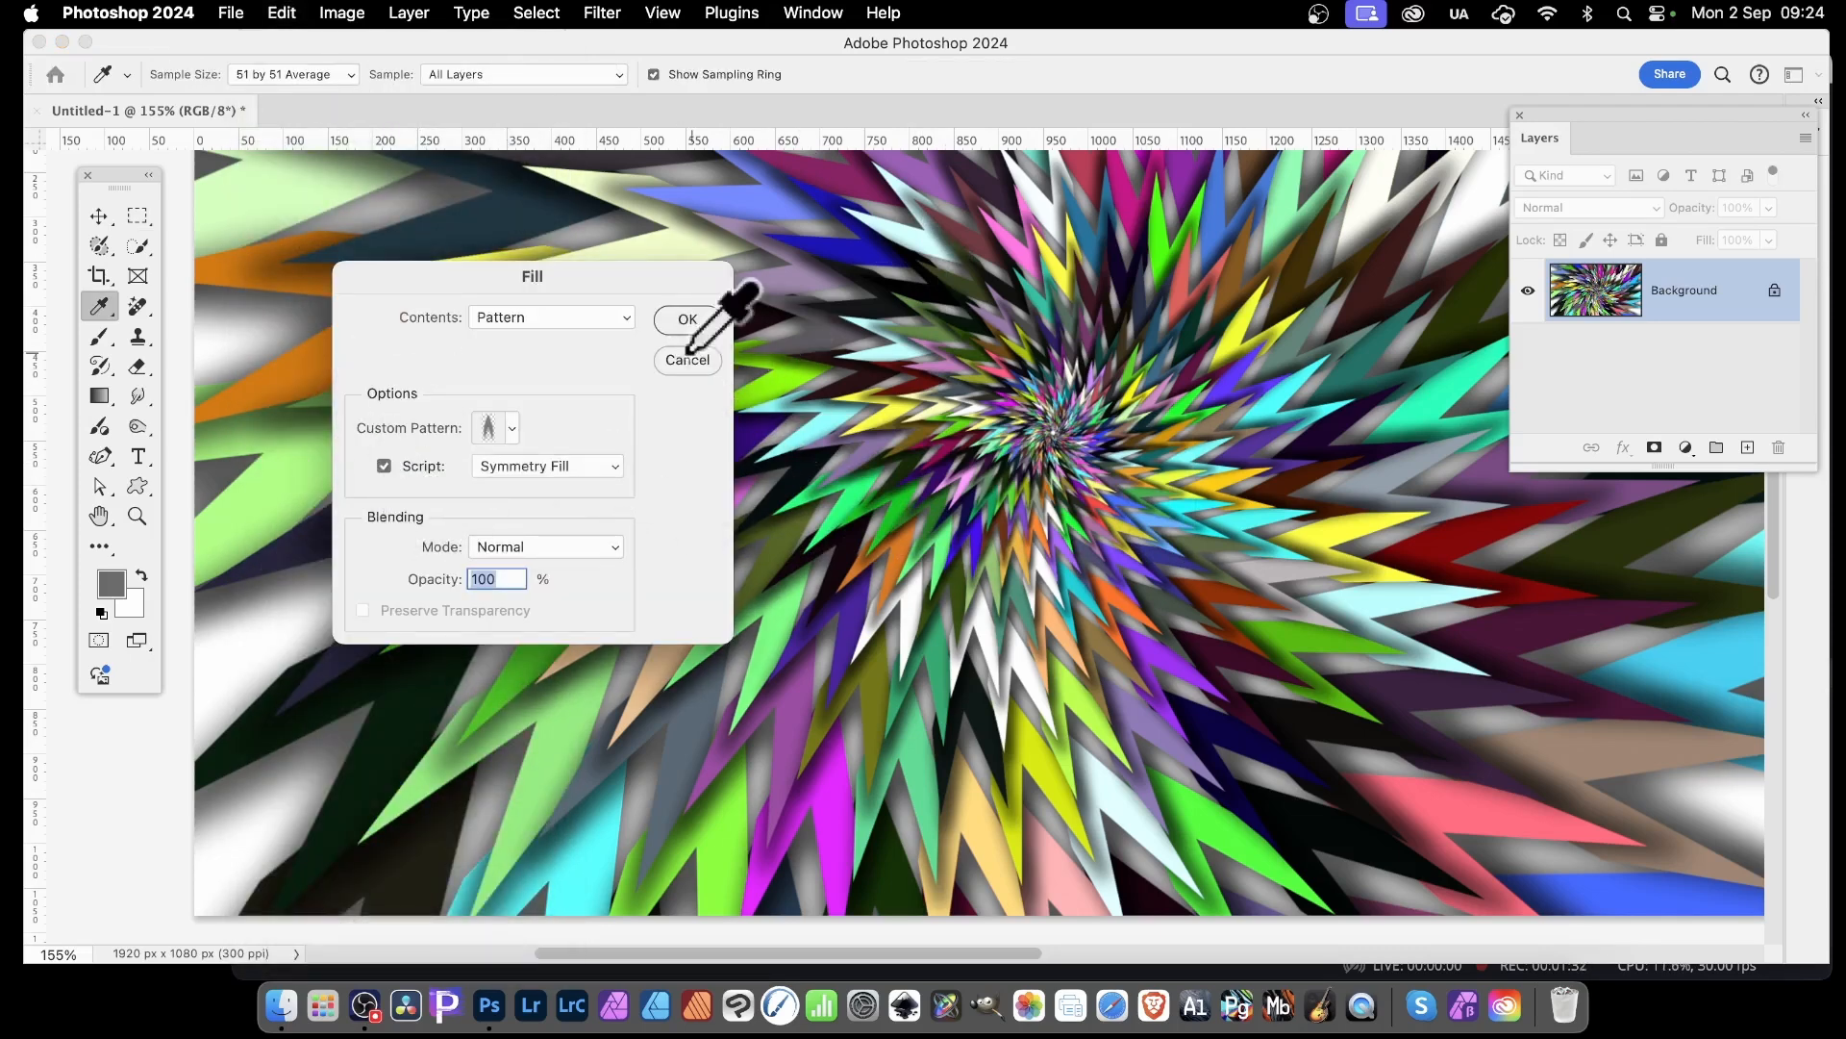
{"action": "left_click", "coordinate": [689, 322]}
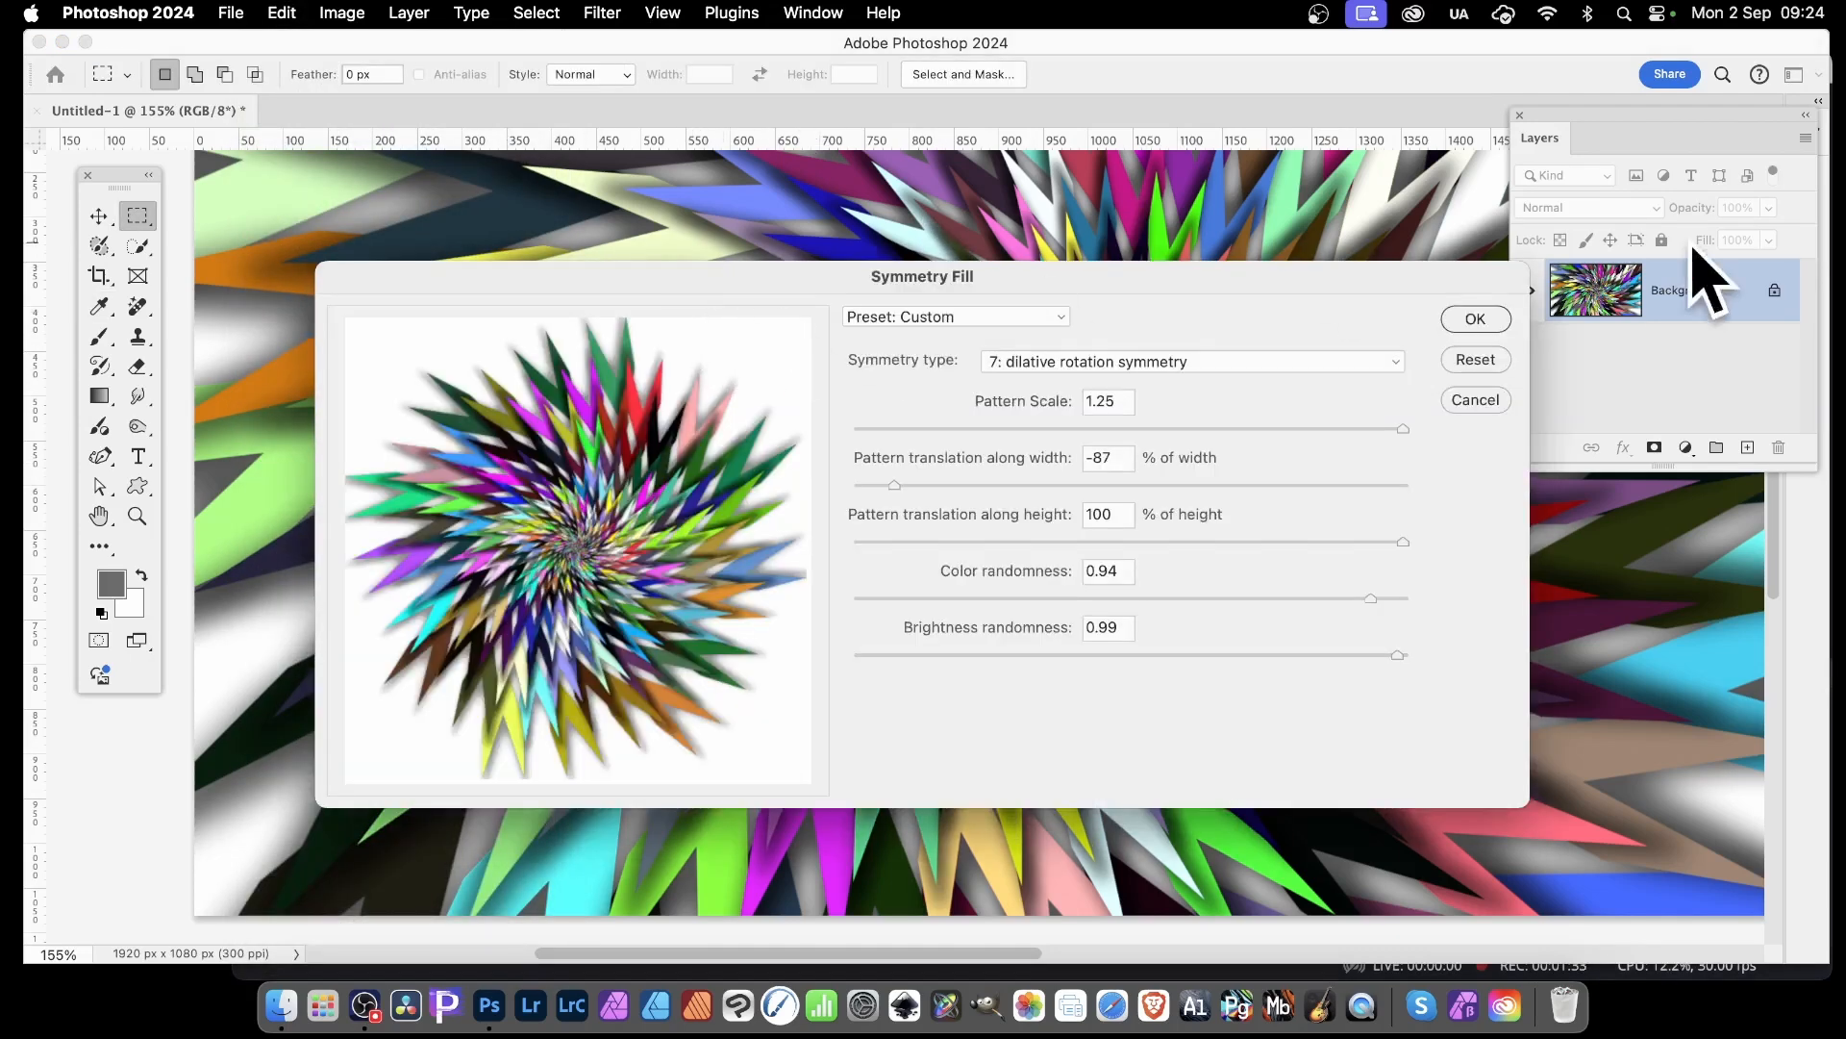
{"action": "left_click", "coordinate": [1485, 322]}
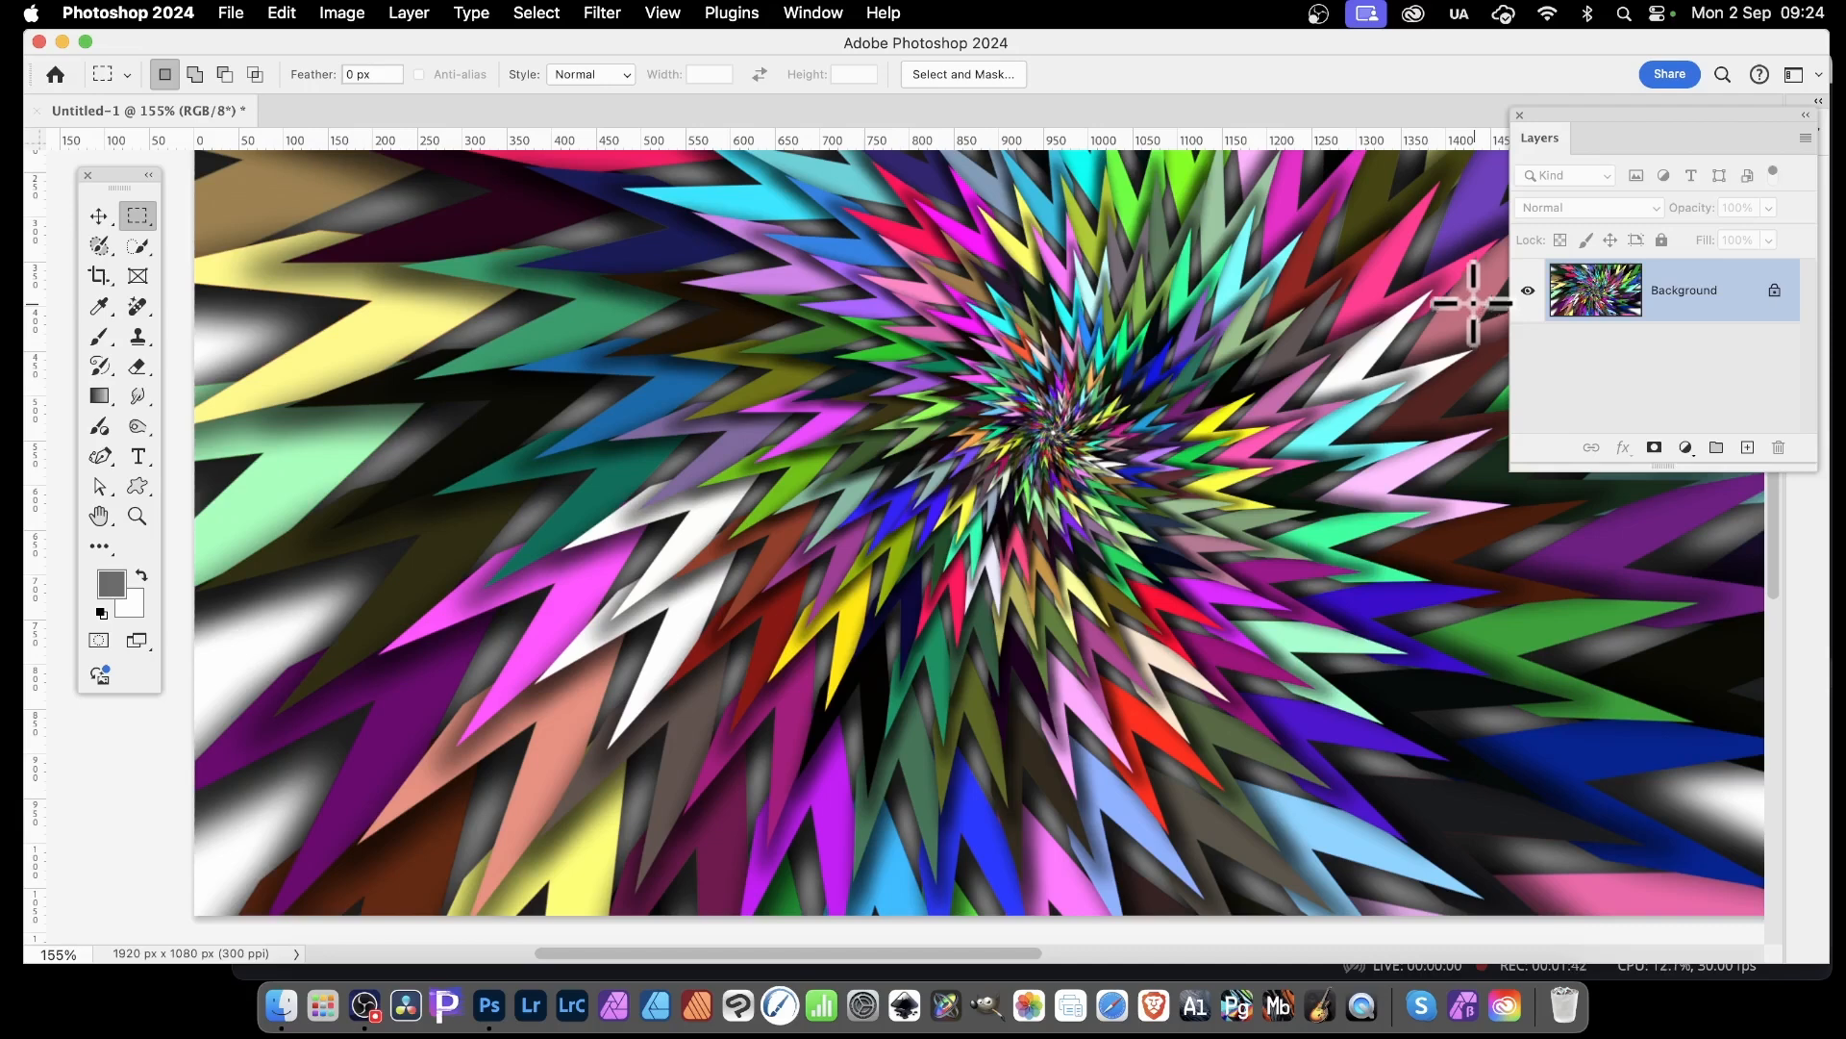
Apply the Oil Paint filter twice with stylization 9.8, cleanliness 9.5, scale 7.4, bristle detail 10.0 and lighting off
{"action": "left_click", "coordinate": [603, 13]}
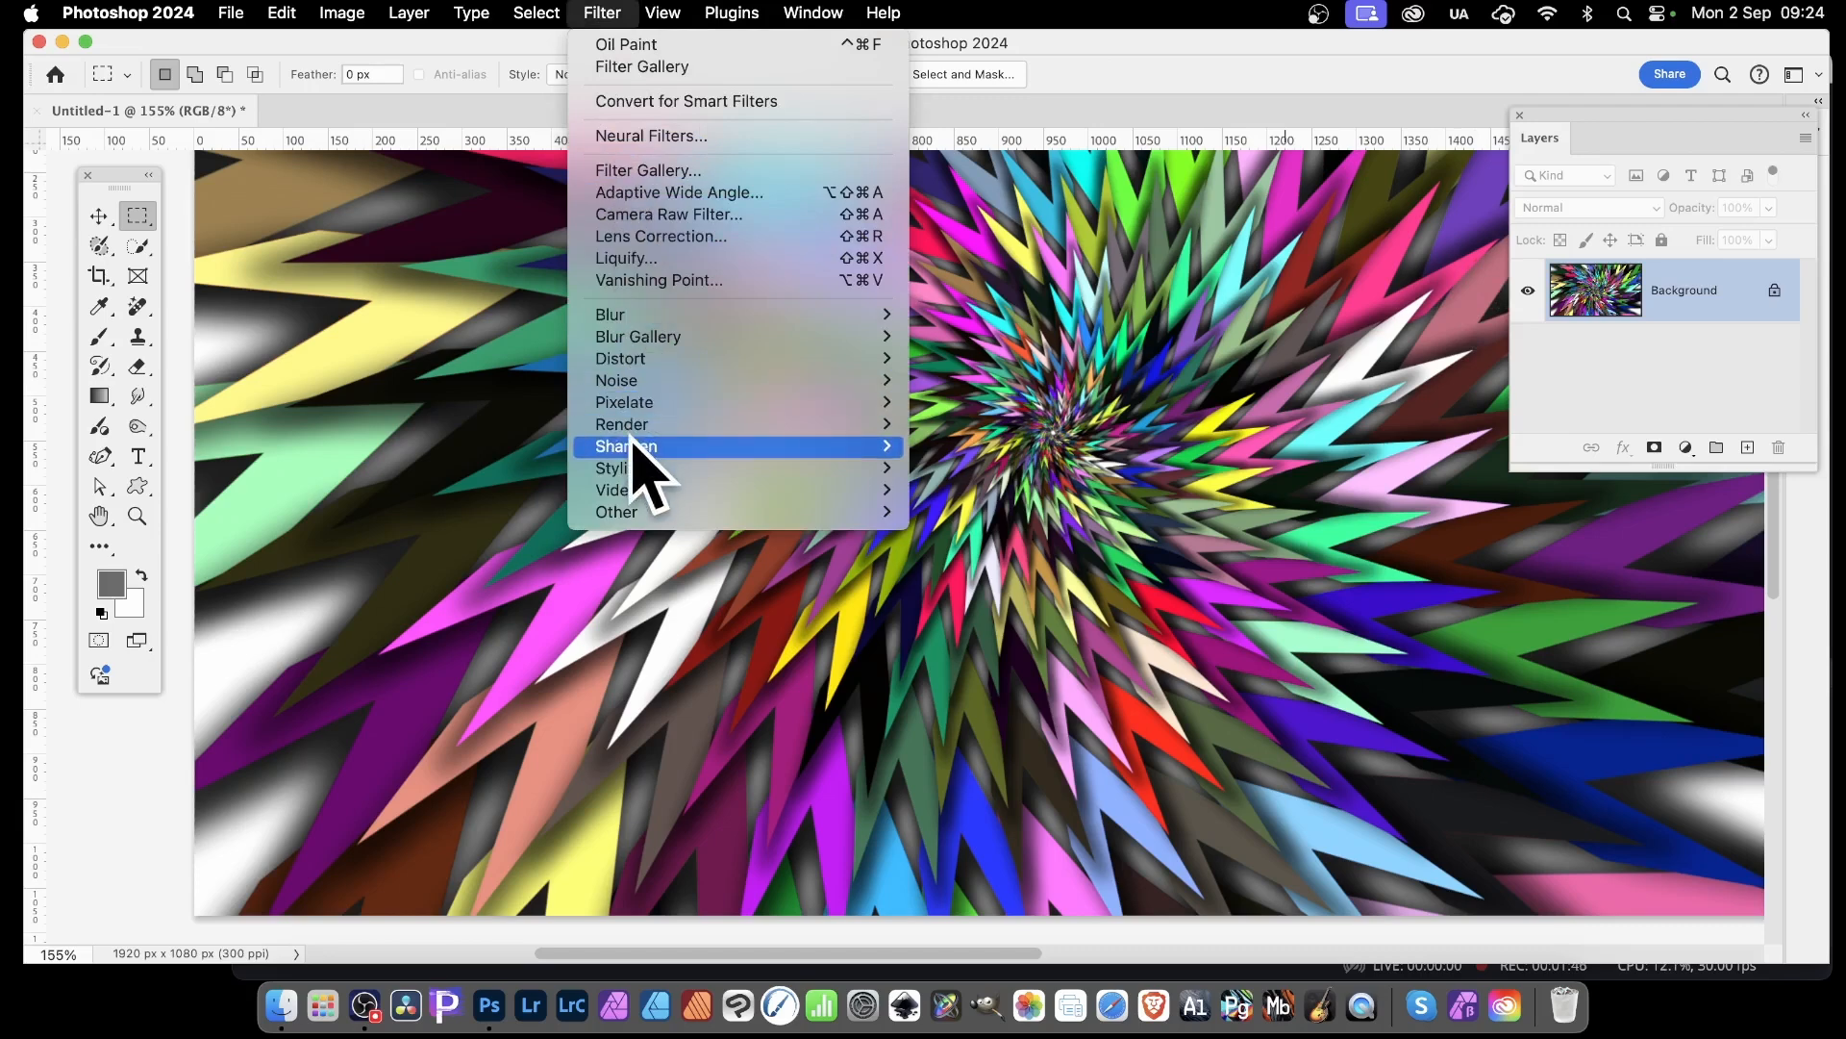
{"action": "mouse_move", "coordinate": [639, 466]}
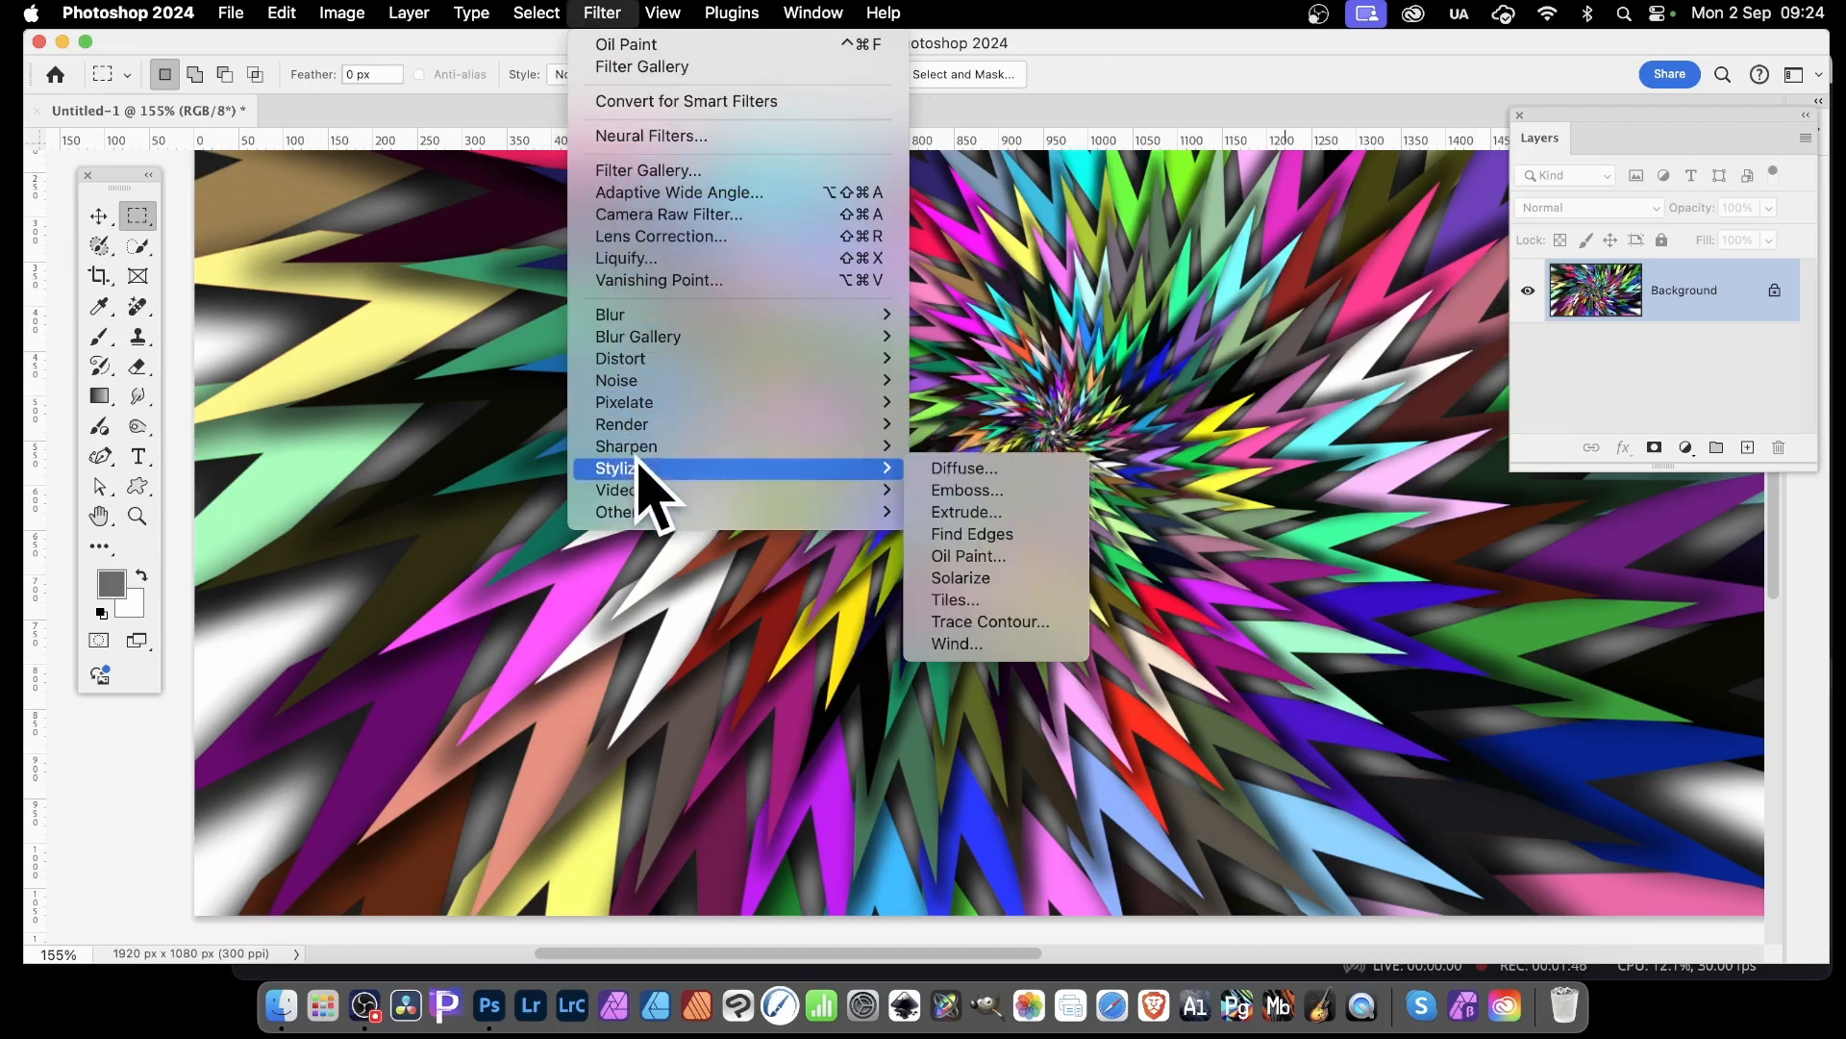
{"action": "left_click", "coordinate": [987, 570]}
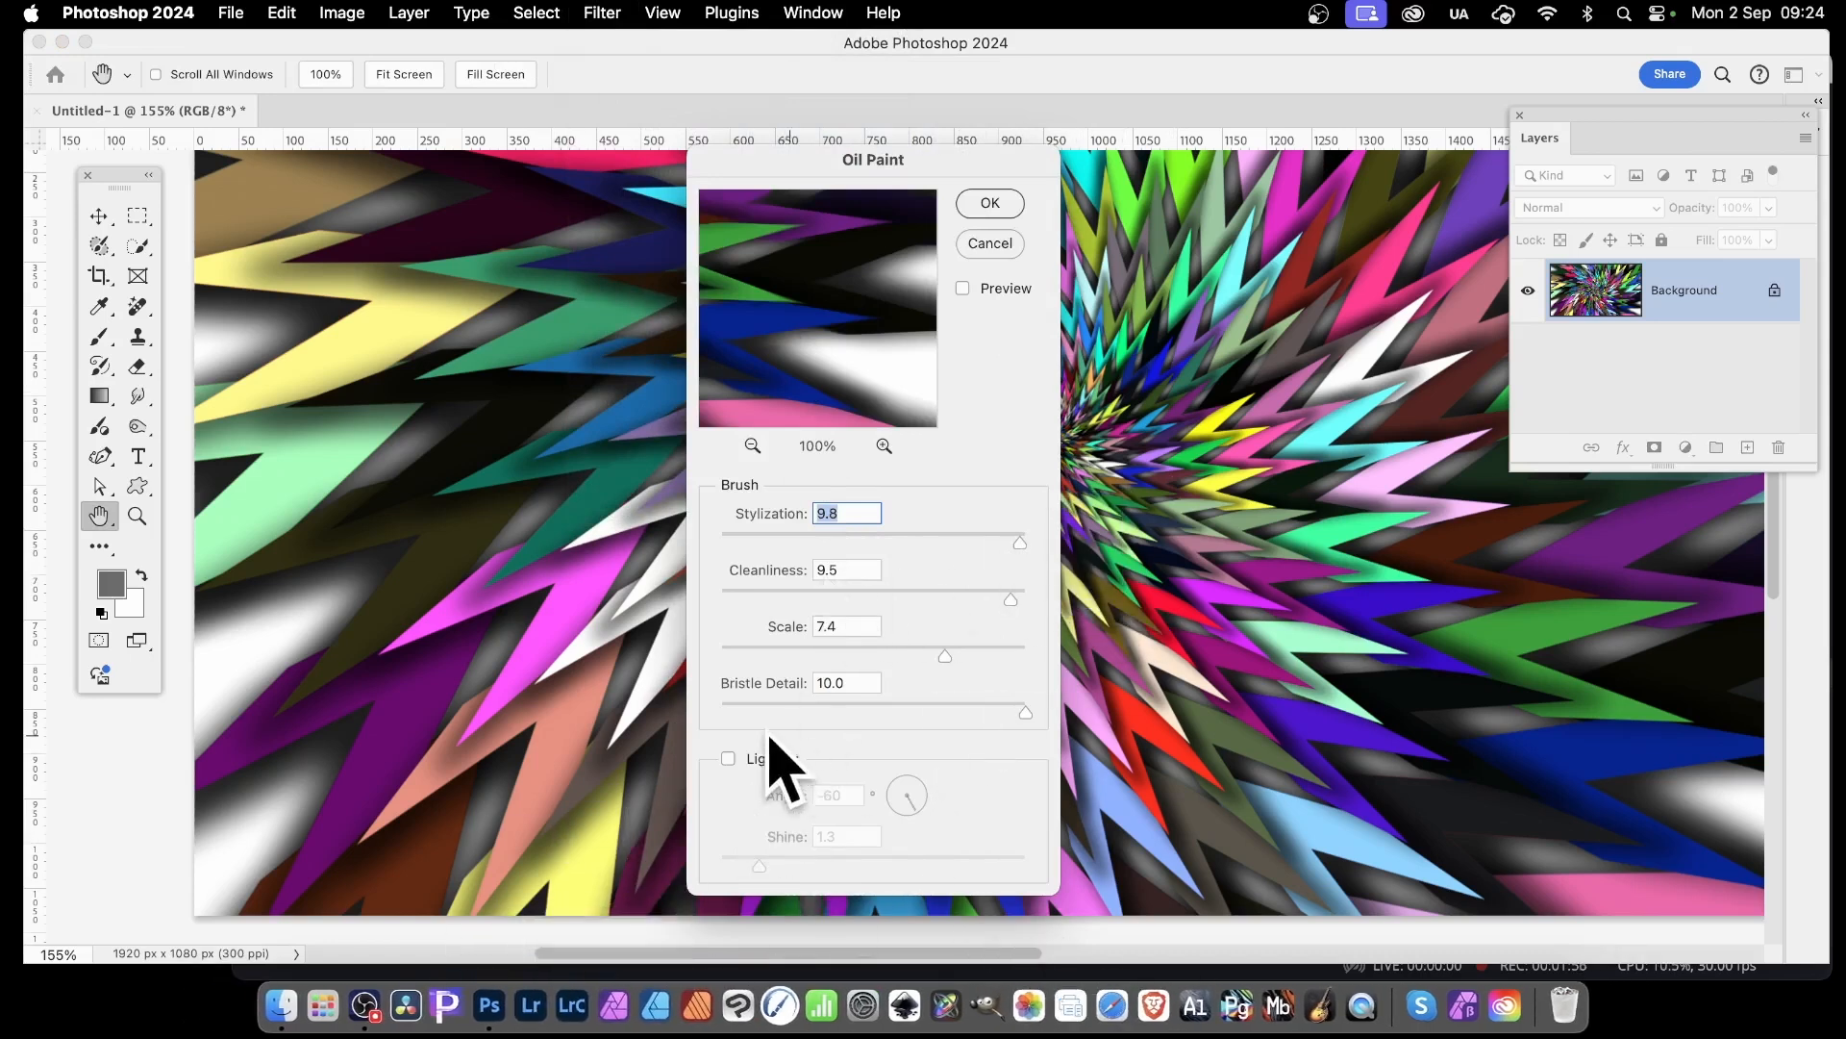
{"action": "left_click", "coordinate": [998, 205]}
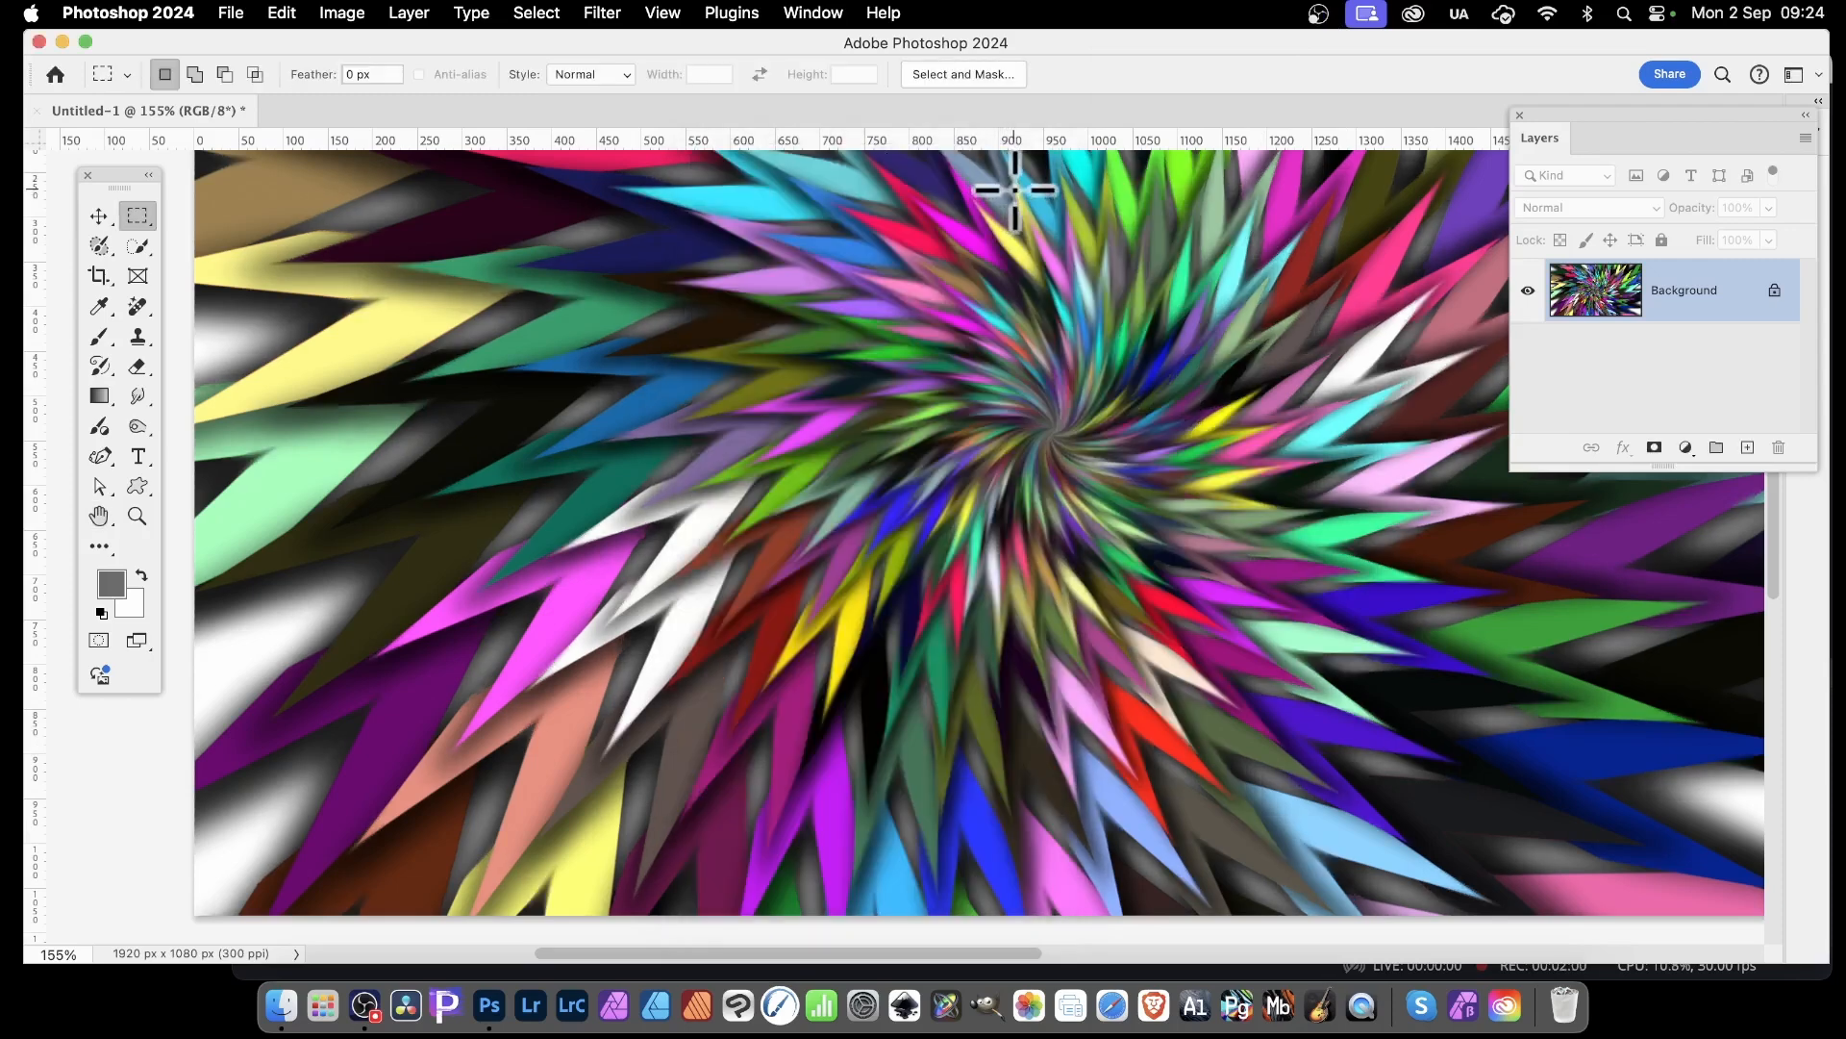
{"action": "left_click", "coordinate": [608, 12]}
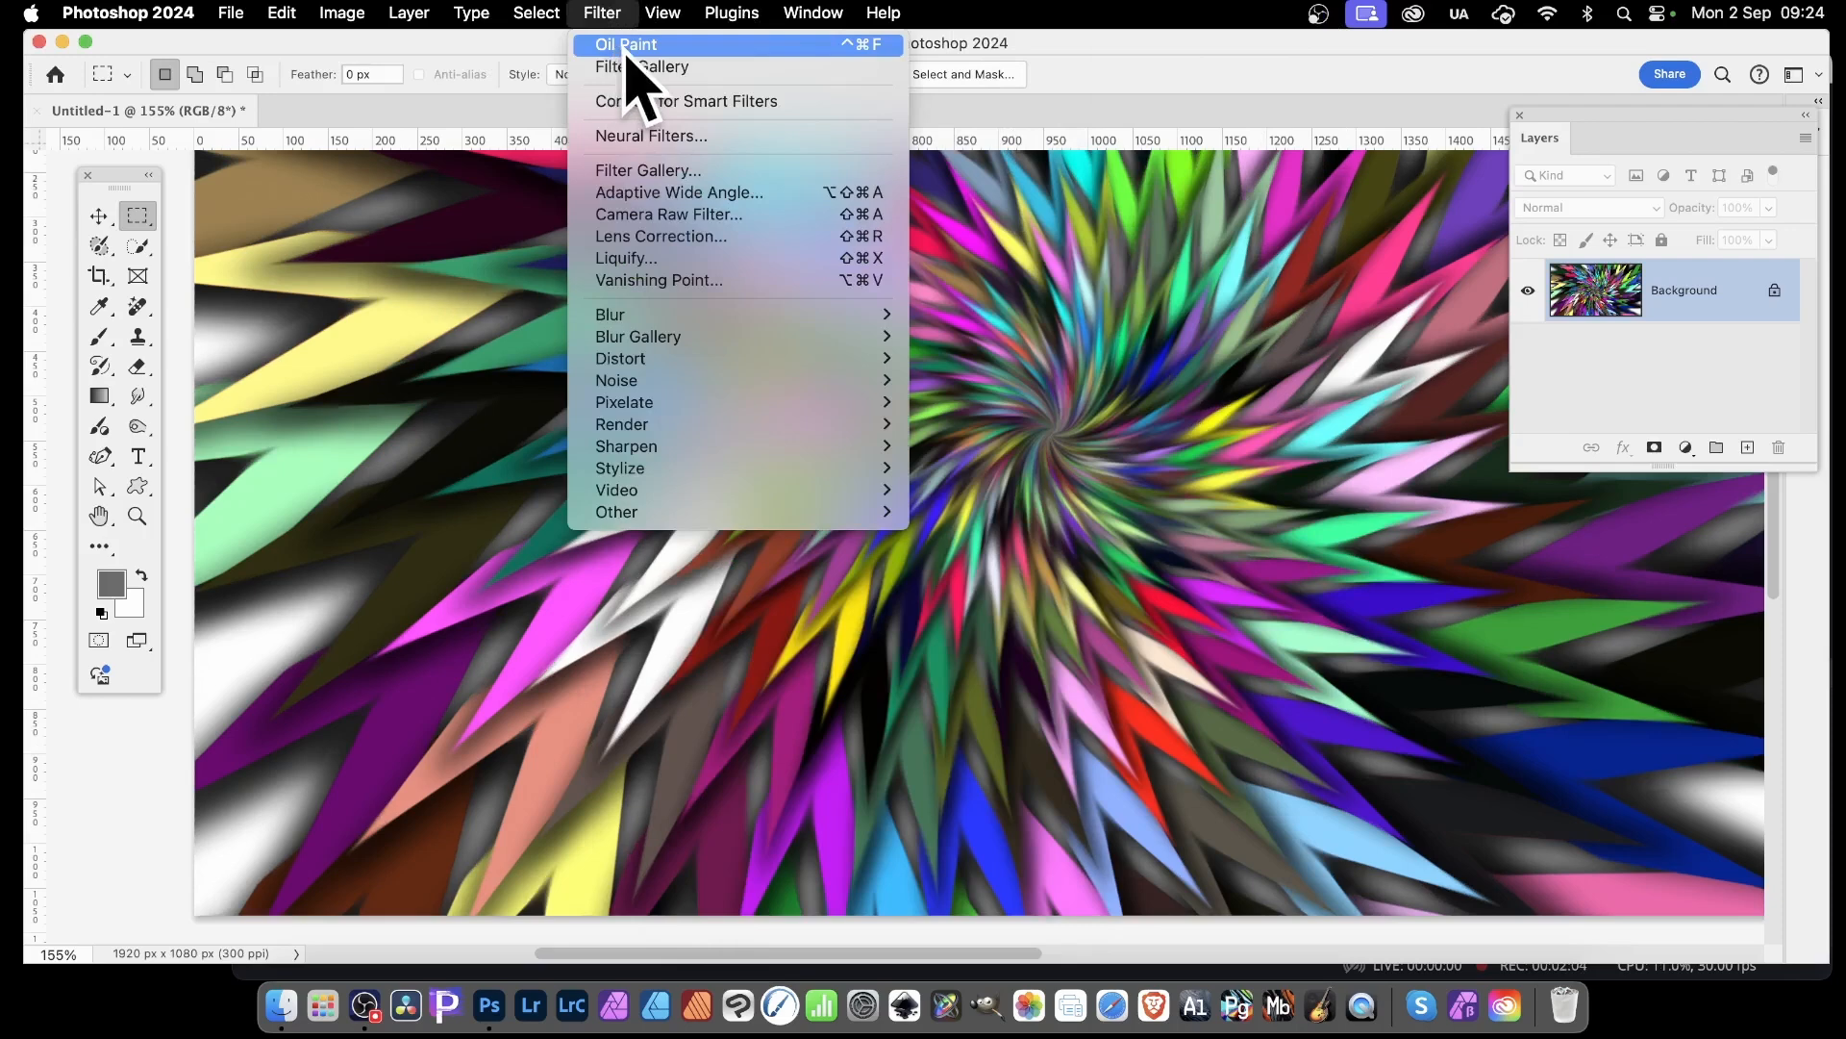
{"action": "left_click", "coordinate": [627, 48]}
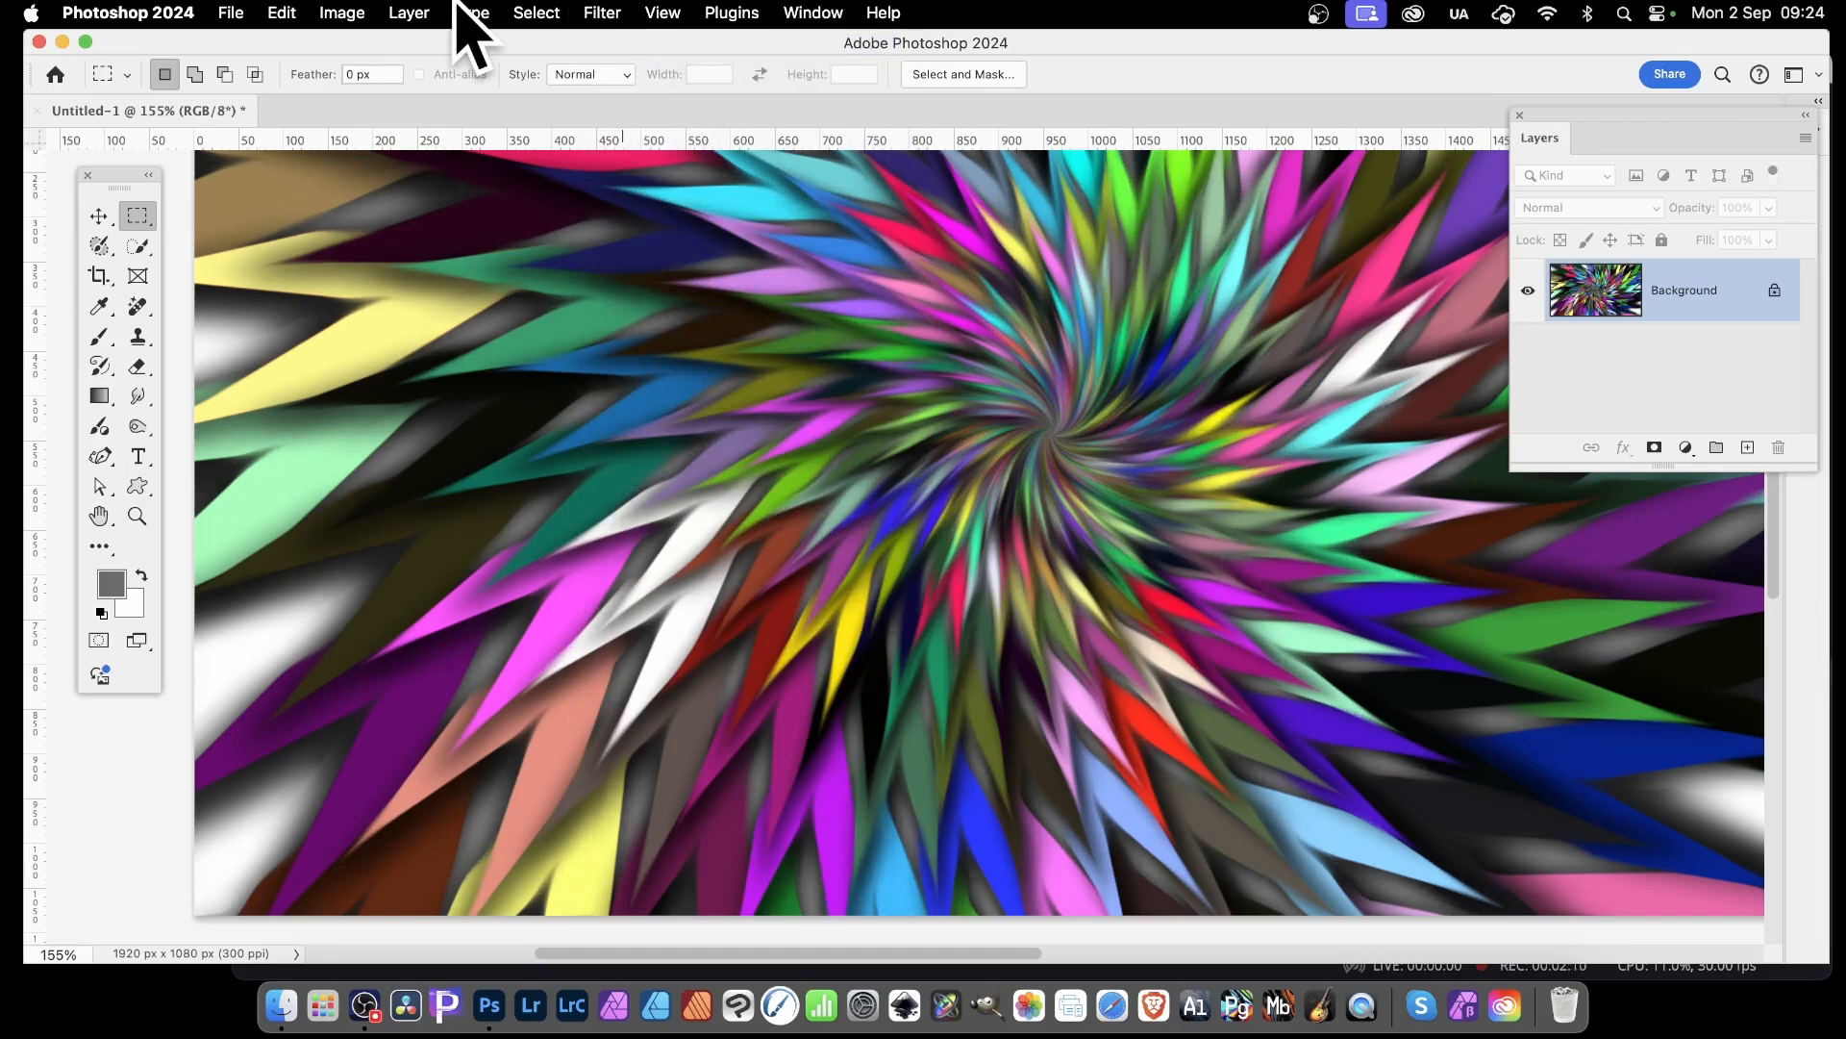
Adjust the image's RGB Levels, setting the white input level to 201 and the midtone to 0.92
{"action": "left_click", "coordinate": [357, 13]}
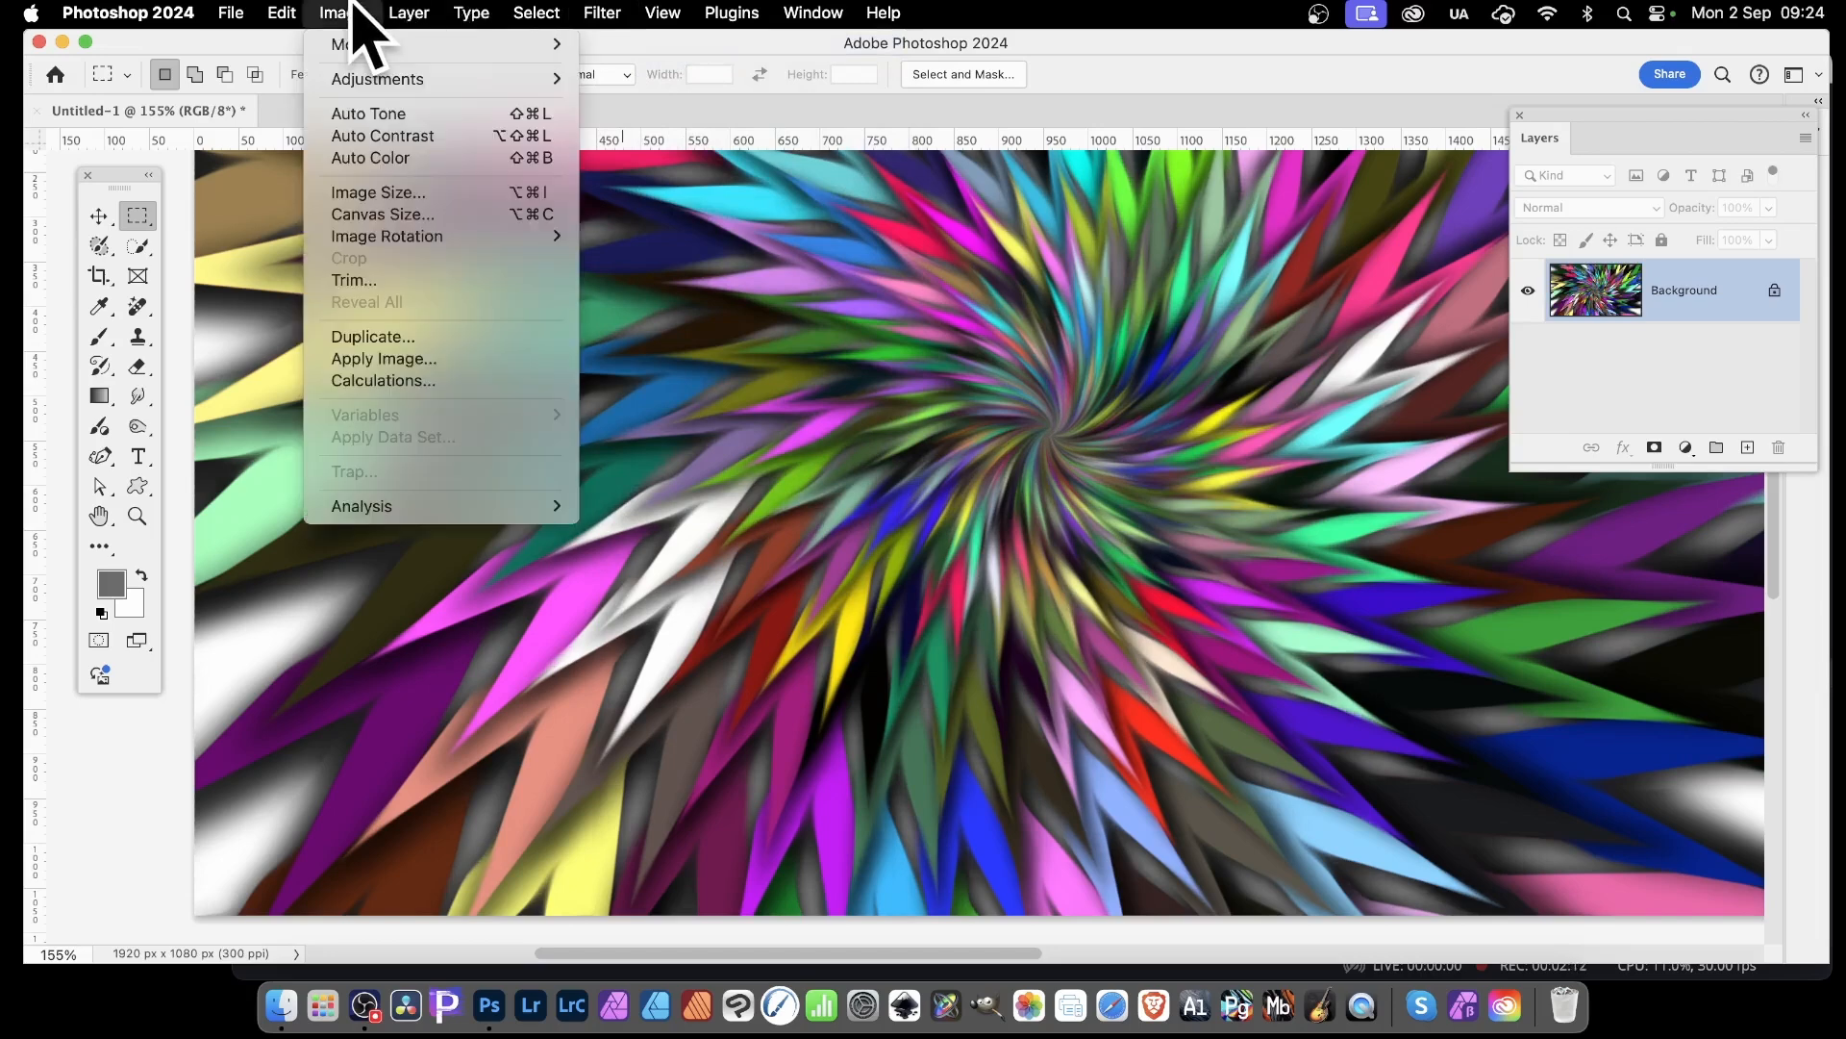
{"action": "mouse_move", "coordinate": [352, 79]}
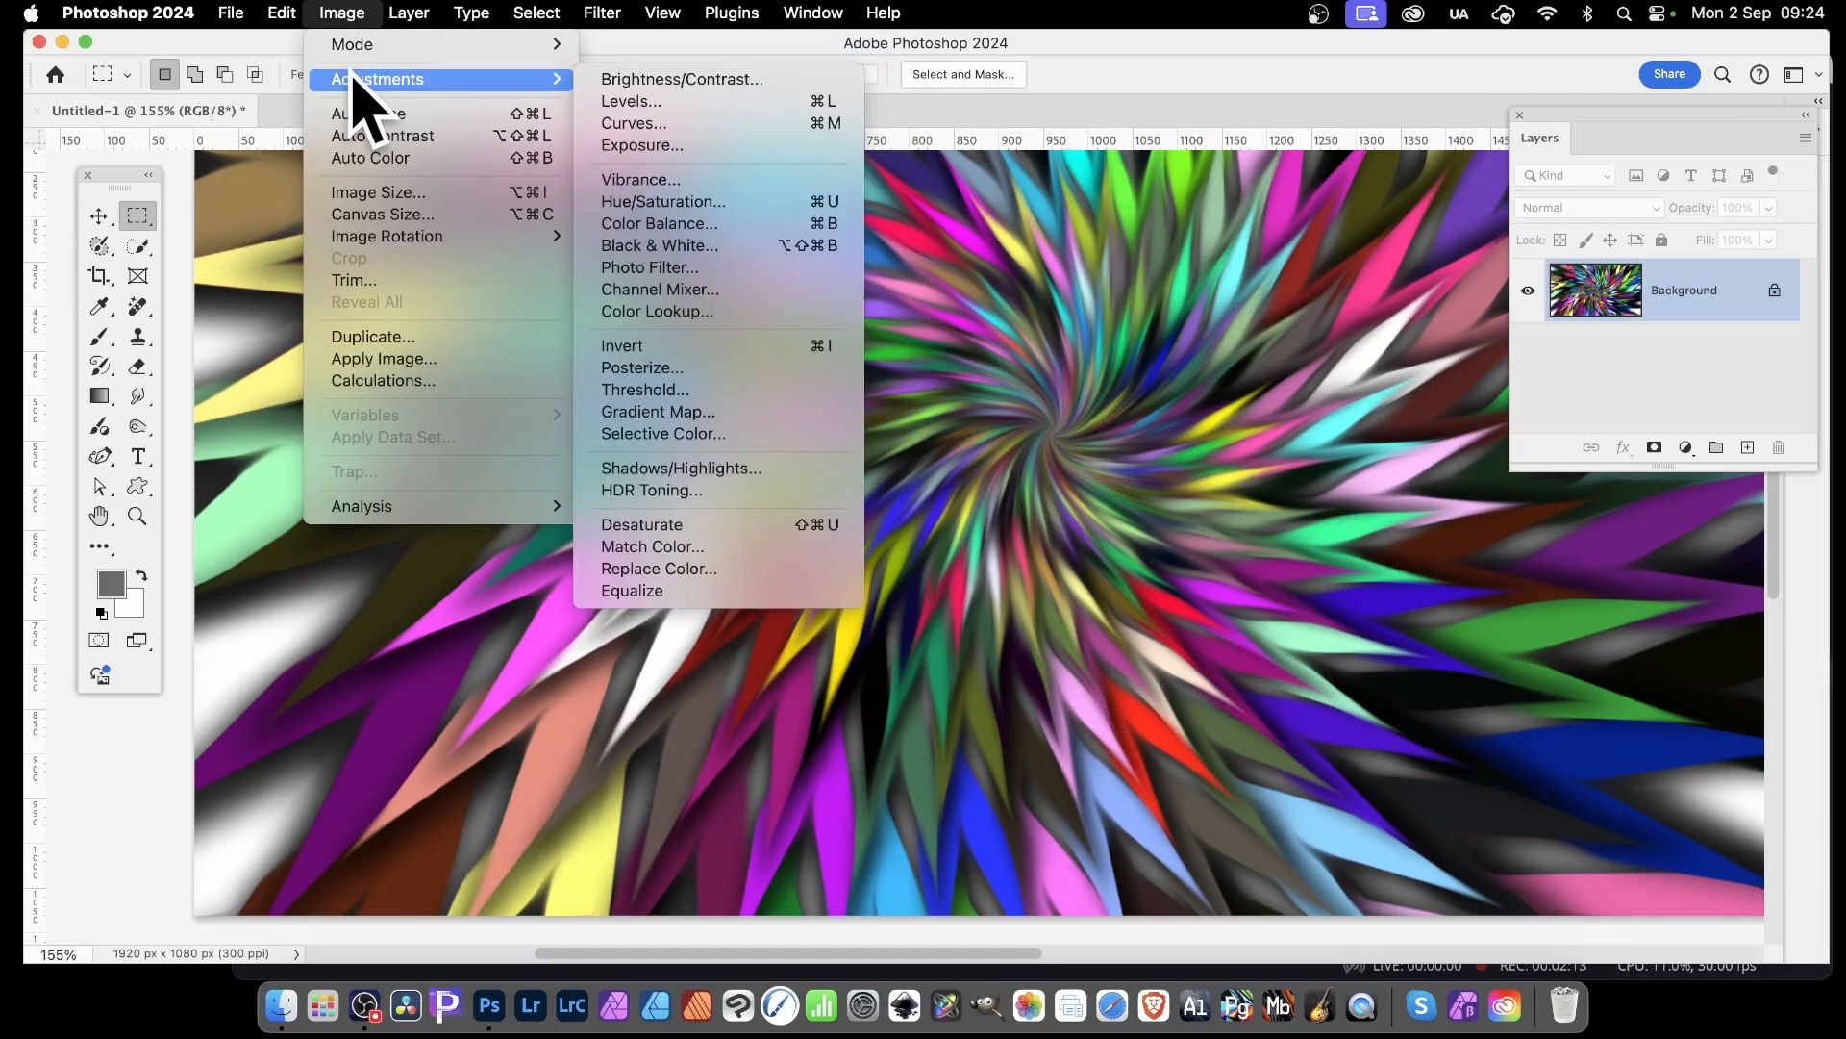
{"action": "left_click", "coordinate": [678, 102]}
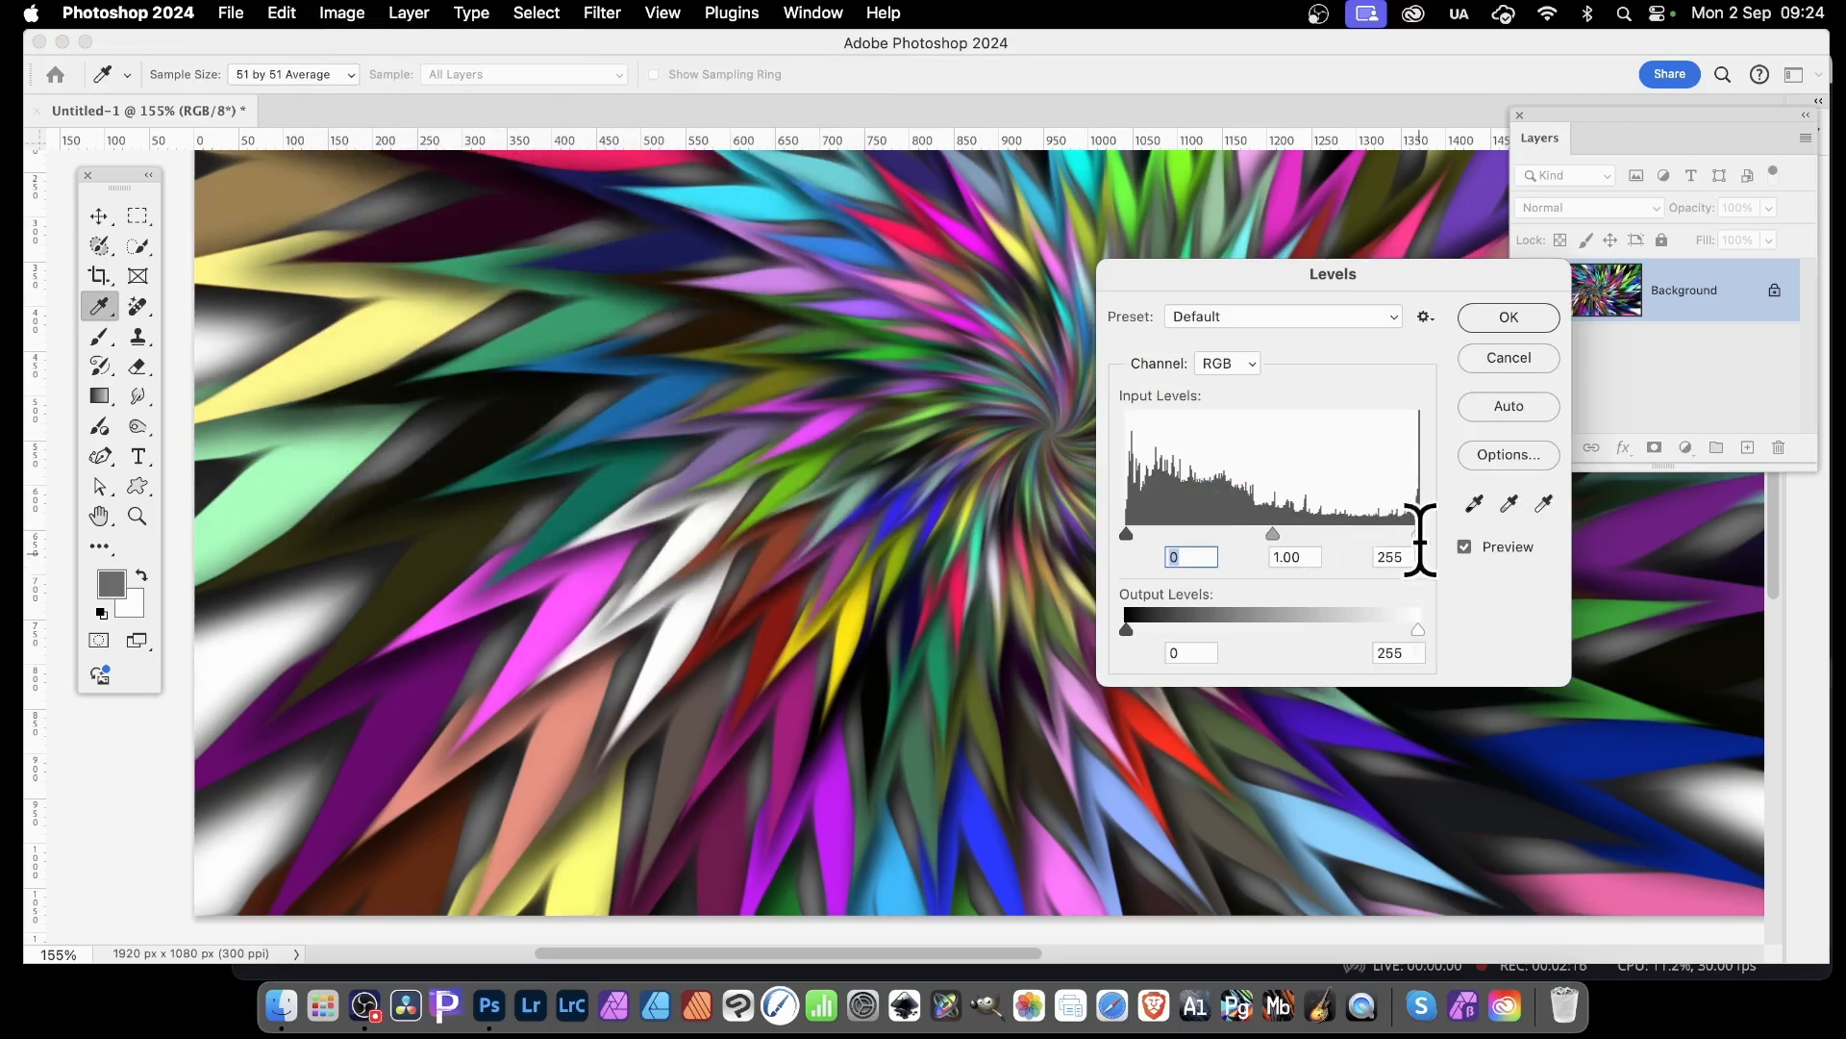
{"action": "left_click_drag", "start_coordinate": [1418, 534], "coordinate": [1356, 535]}
{"action": "left_click_drag", "start_coordinate": [1242, 534], "coordinate": [1248, 535]}
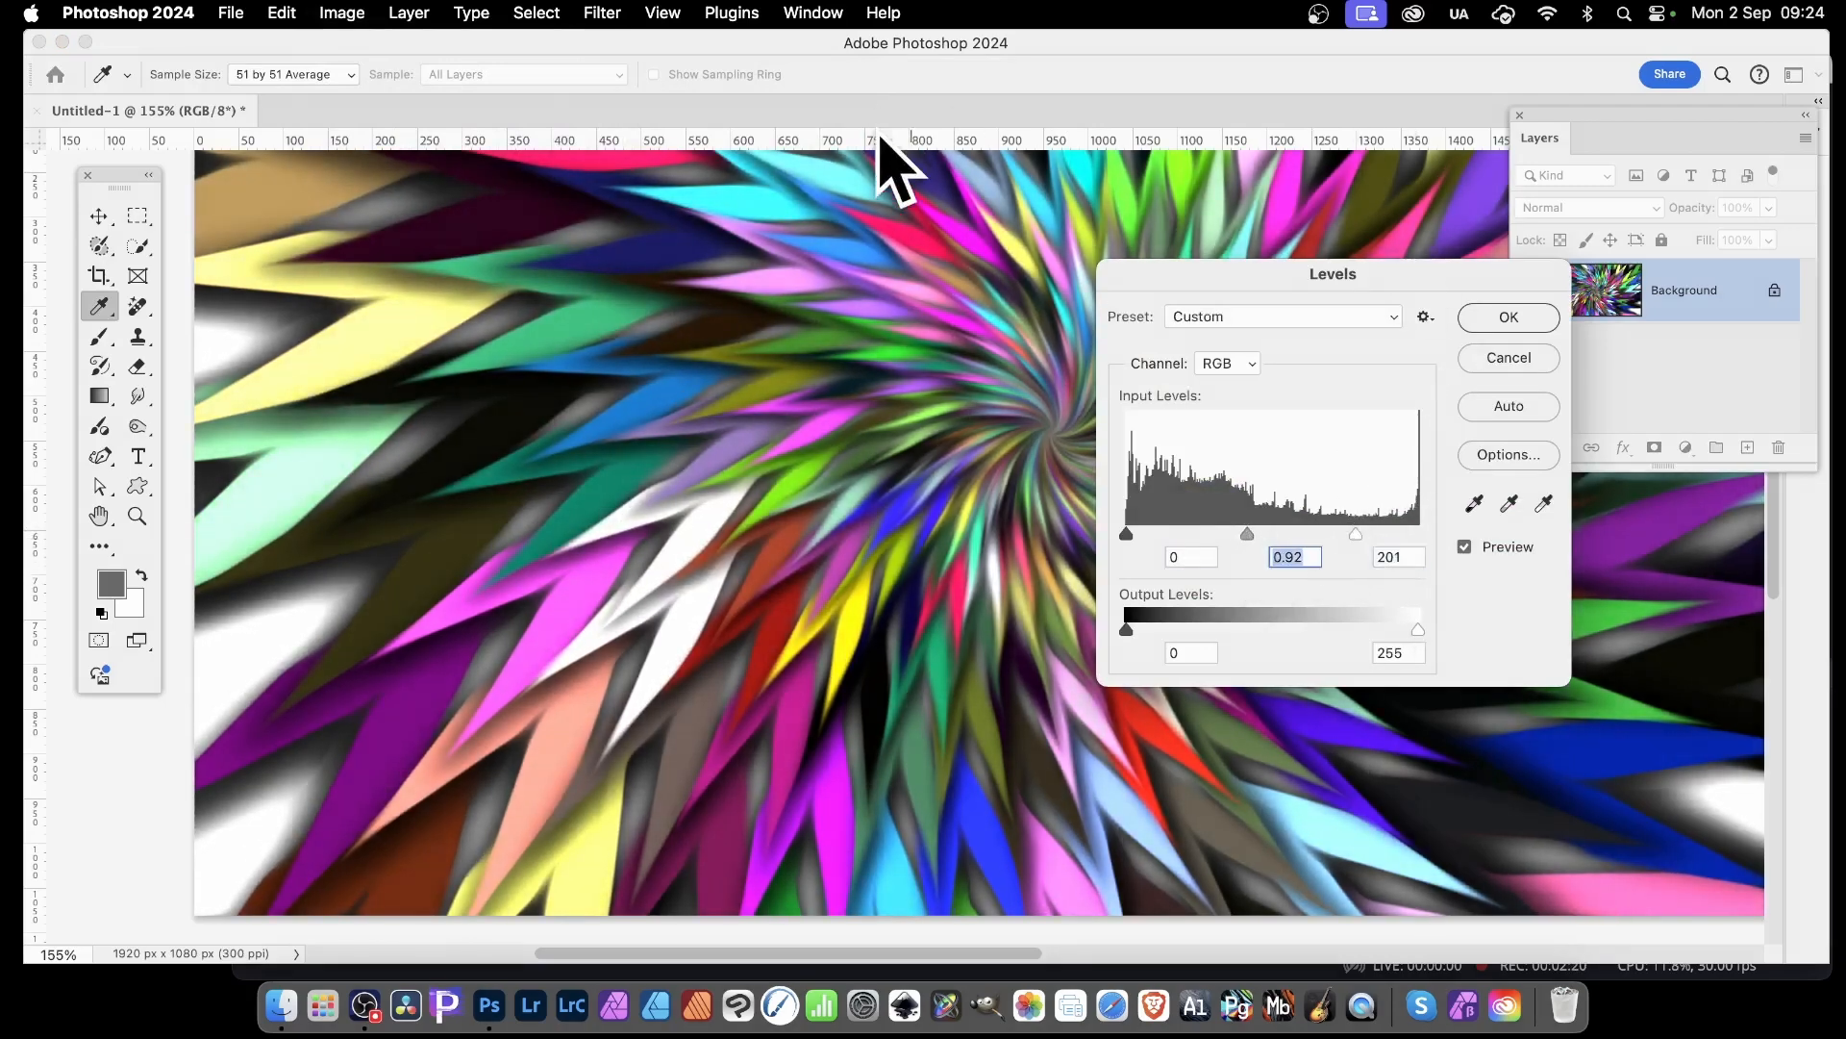
{"action": "left_click_drag", "start_coordinate": [1317, 292], "coordinate": [1342, 286]}
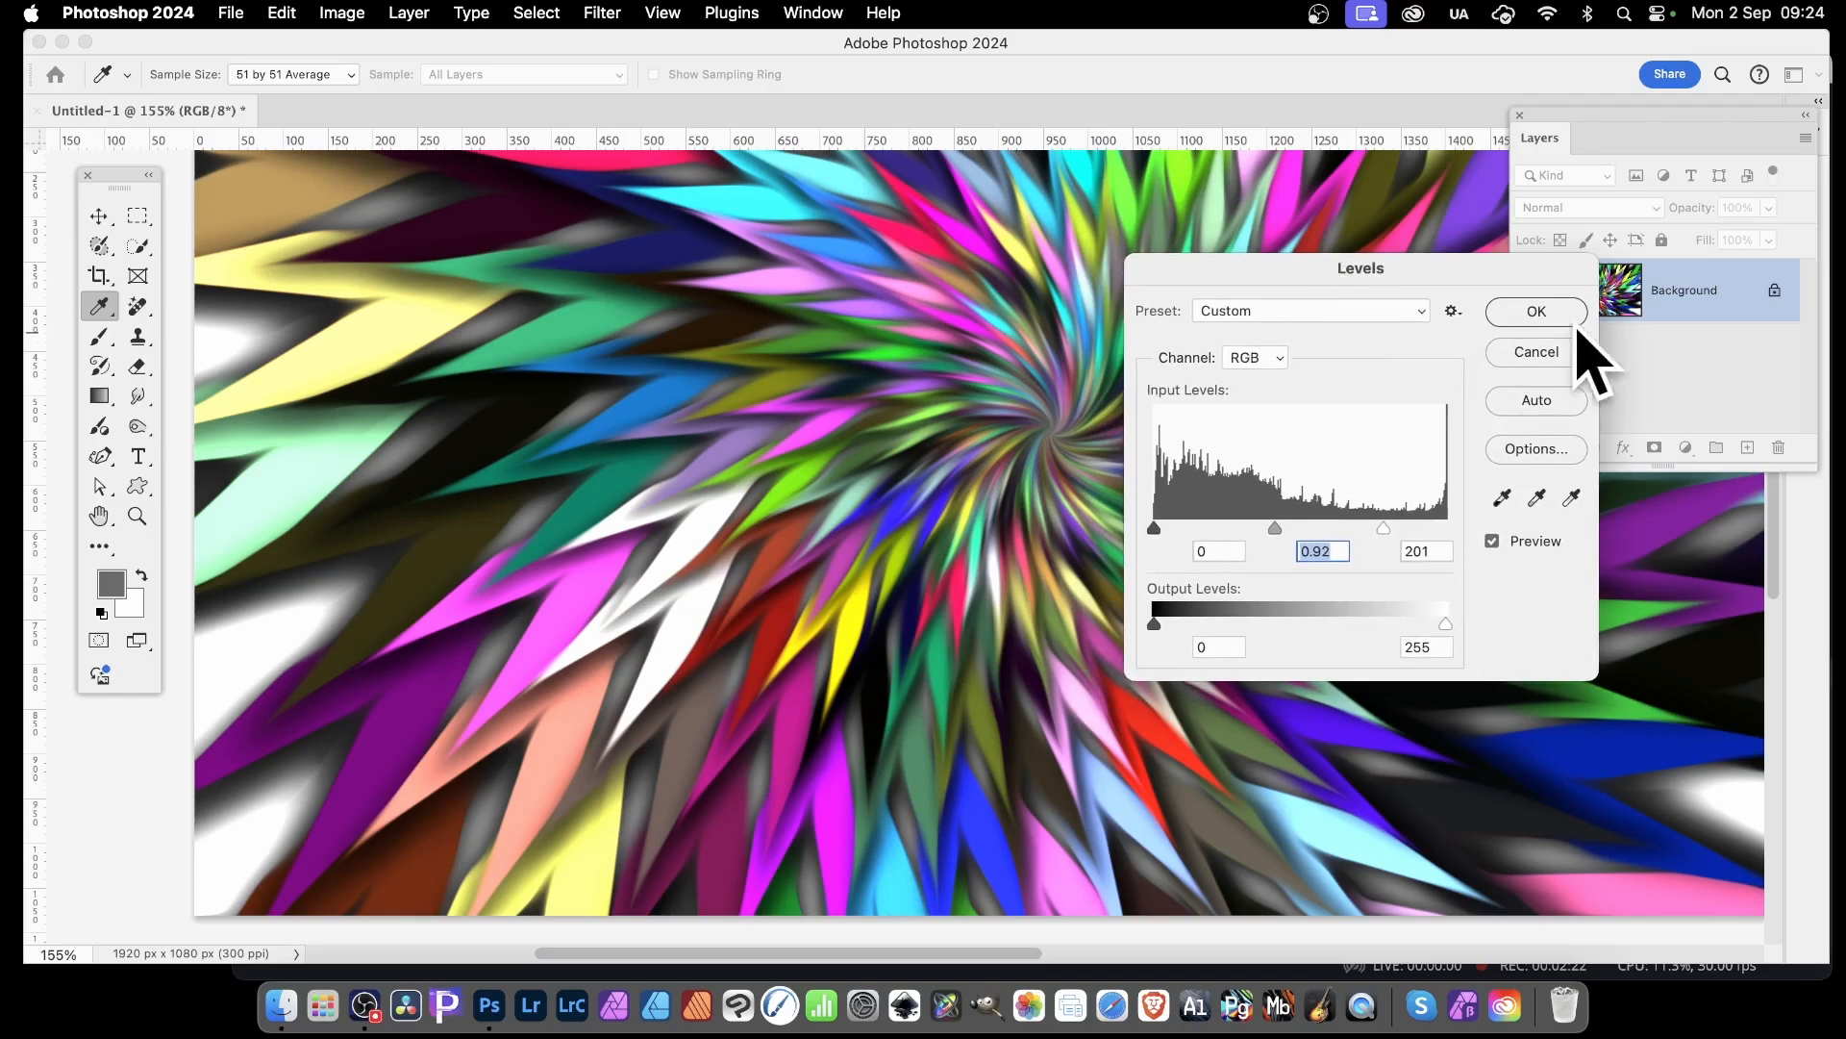
{"action": "key", "text": "Return"}
{"action": "key", "text": "m"}
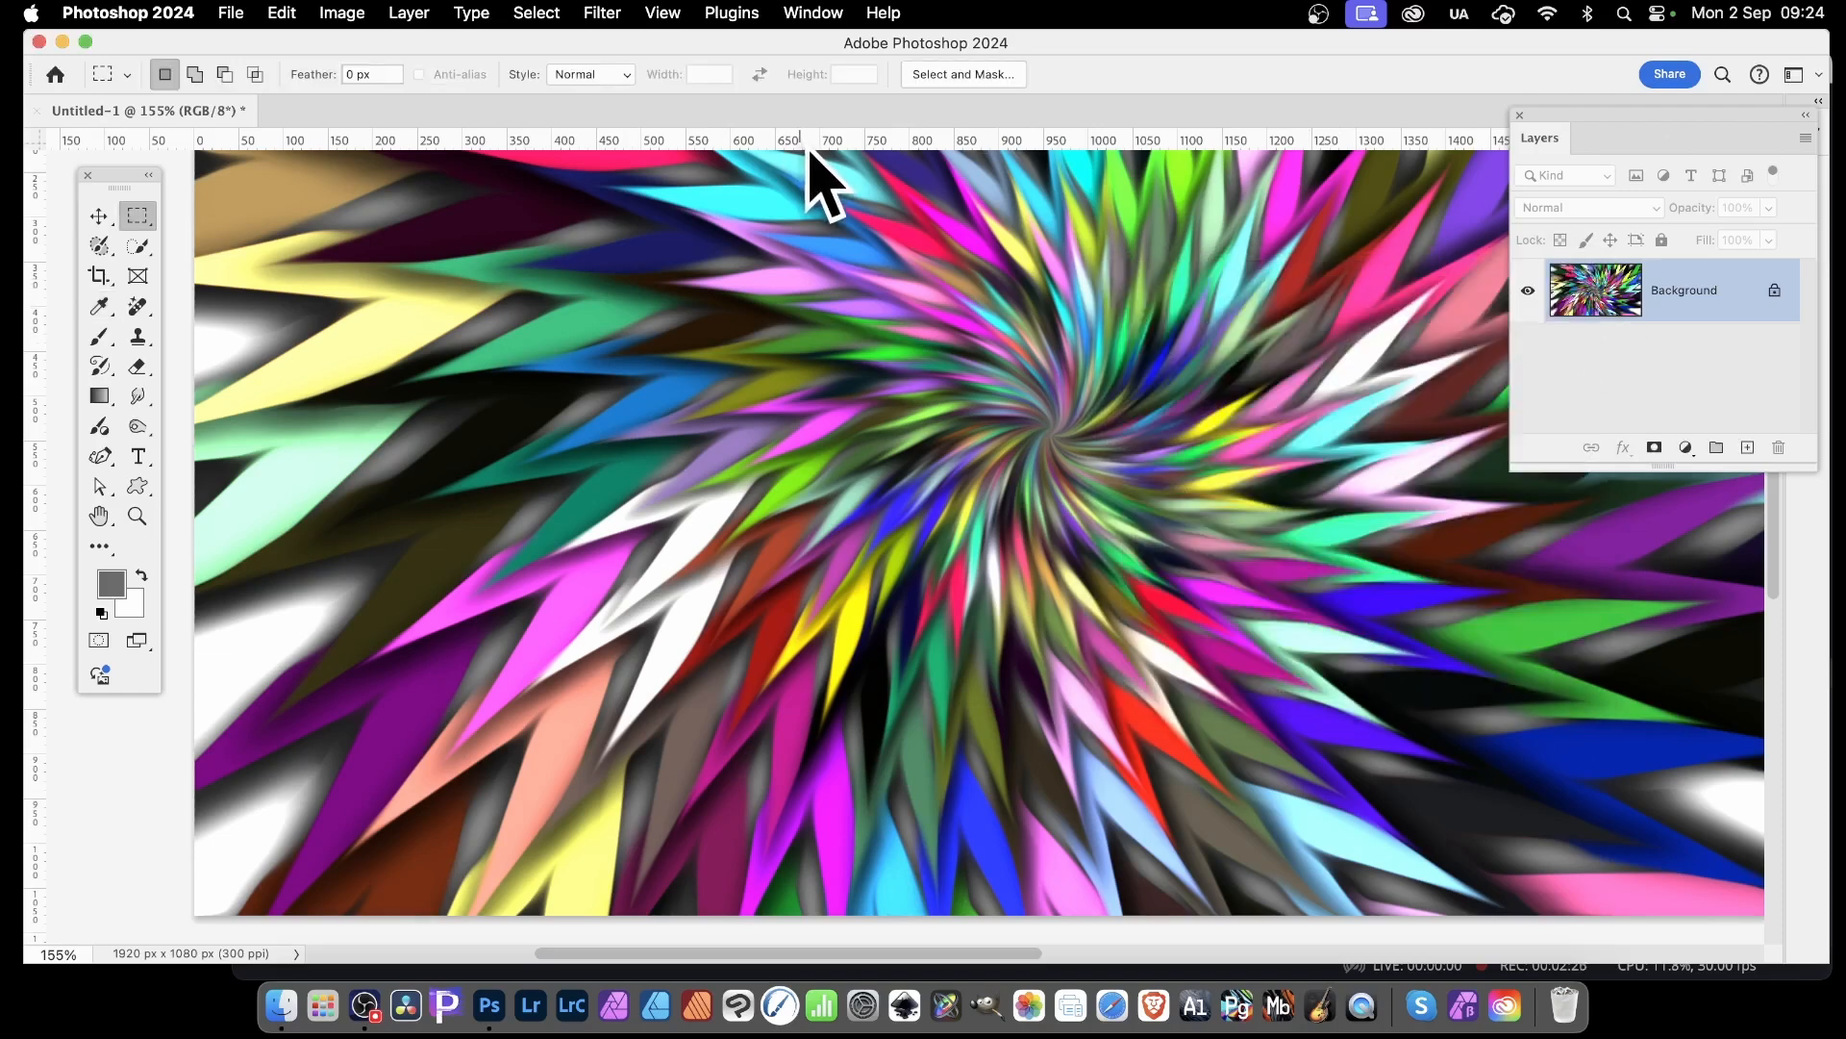
Apply the Glowing Edges filter from the Filter Gallery with edge width 5, edge brightness 7 and smoothness 9
{"action": "left_click", "coordinate": [606, 12]}
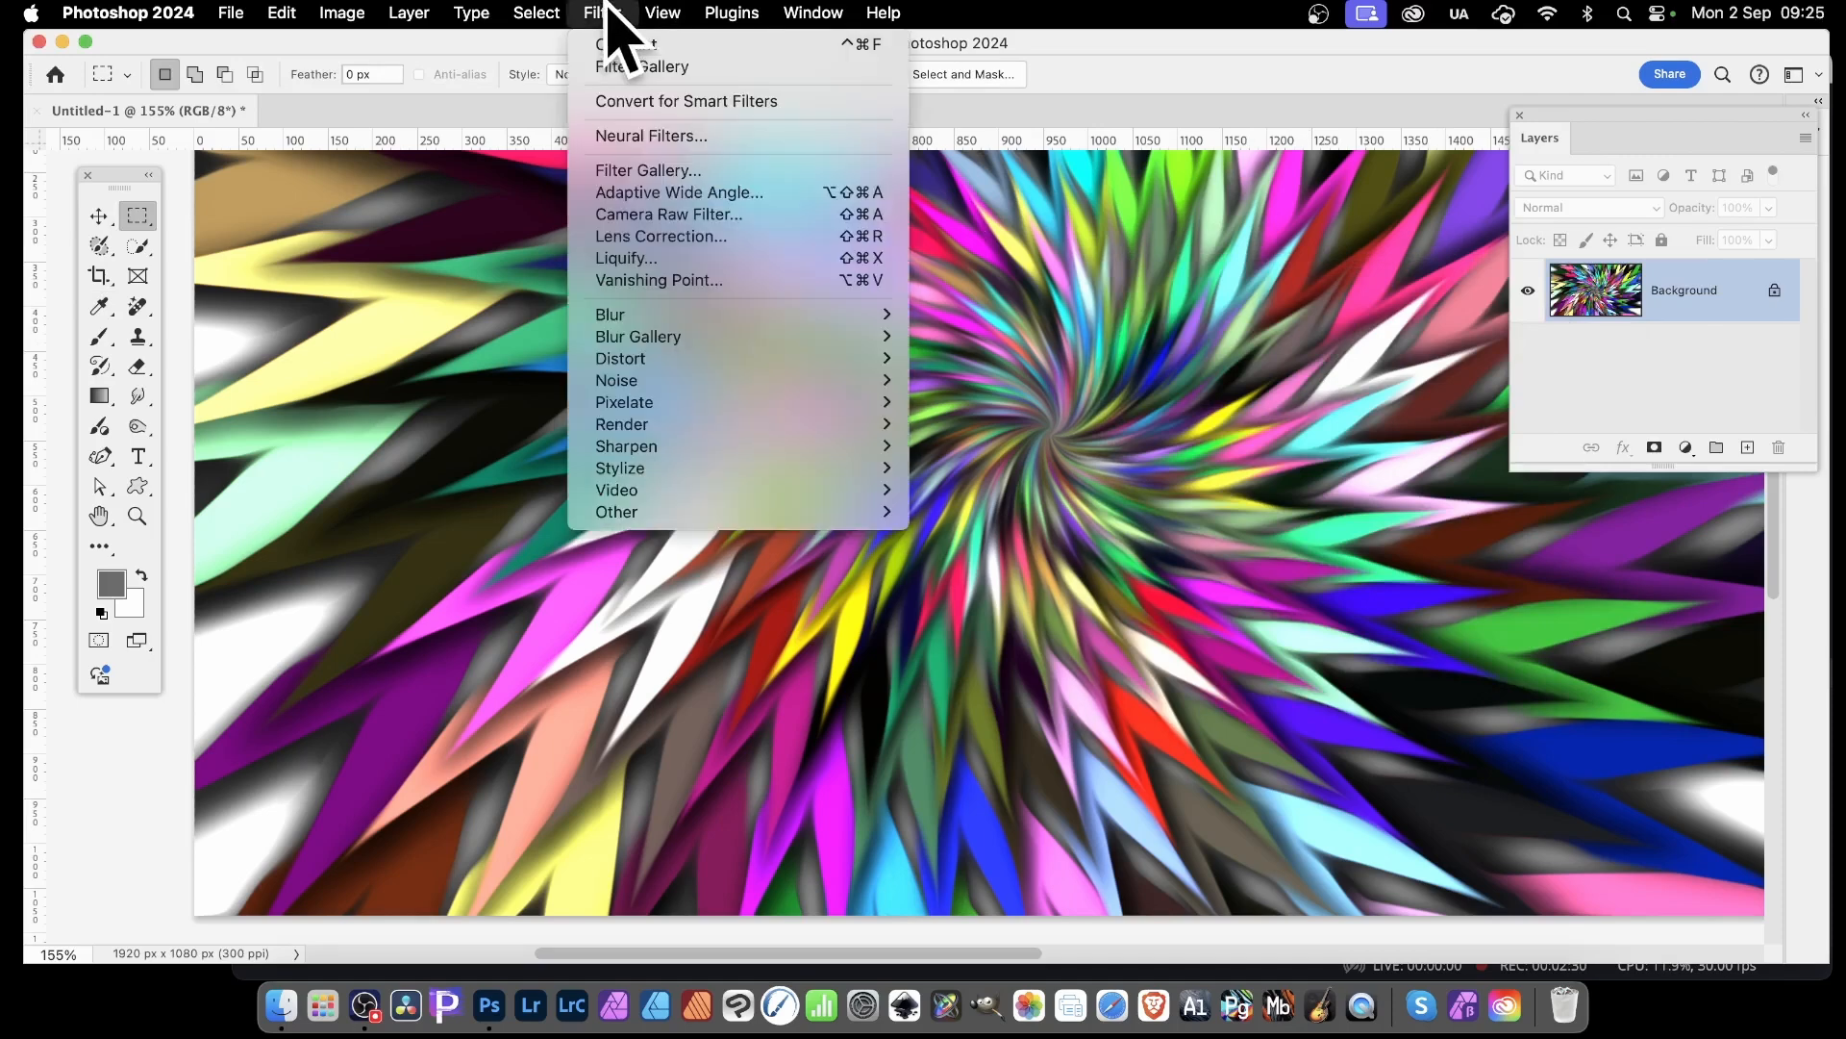
{"action": "left_click", "coordinate": [669, 170]}
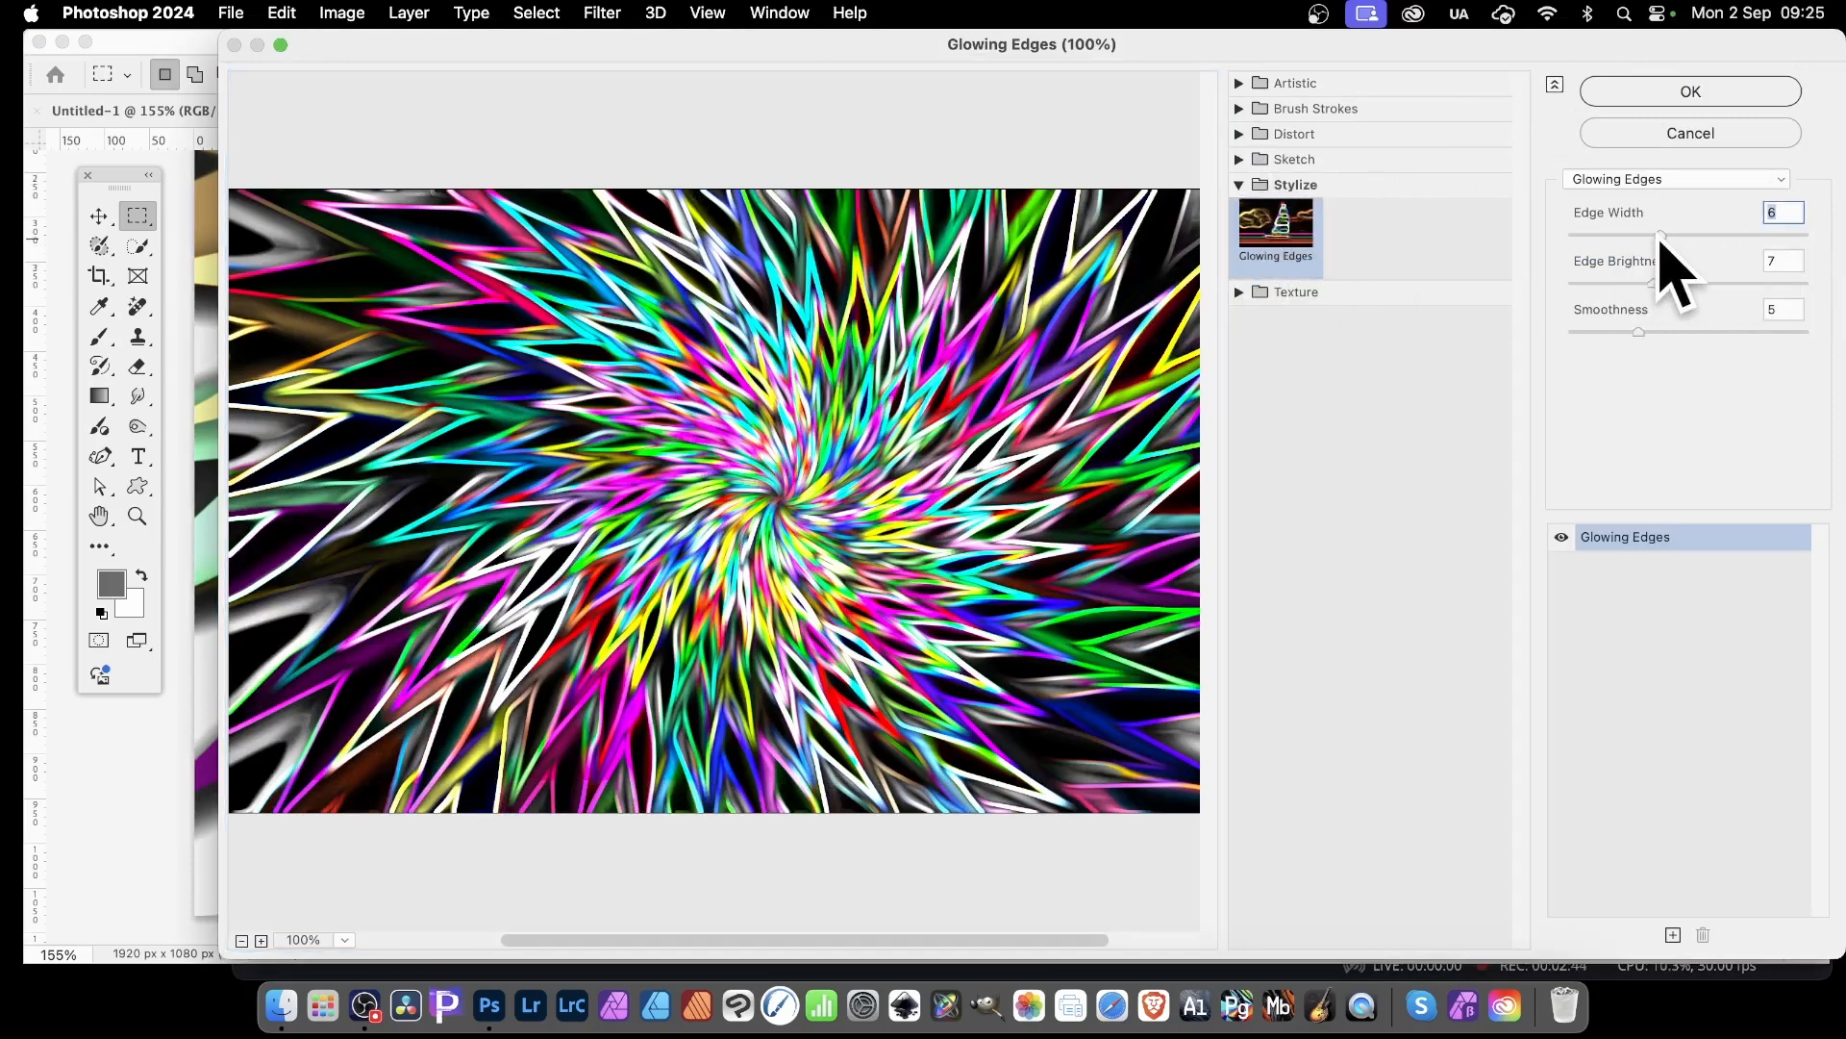
{"action": "left_click_drag", "start_coordinate": [1660, 235], "coordinate": [1641, 235]}
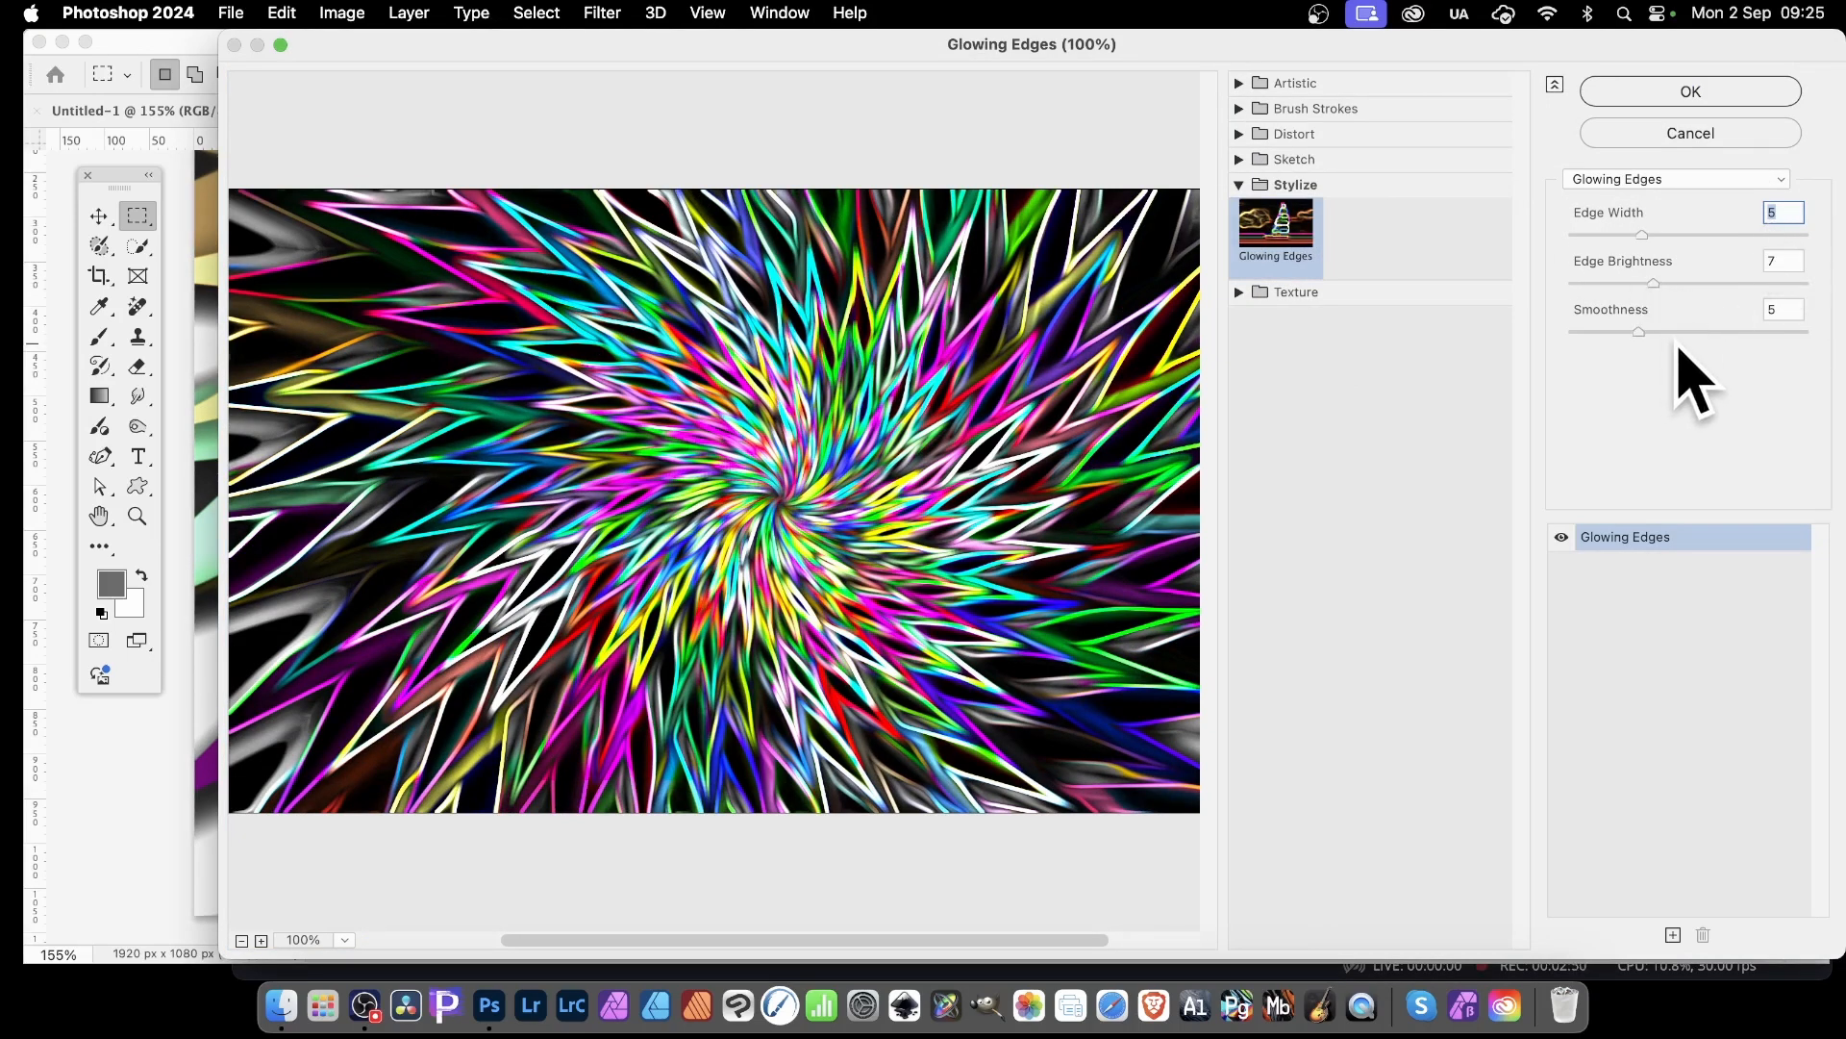
{"action": "mouse_move", "coordinate": [1671, 332]}
{"action": "left_mouse_down"}
{"action": "mouse_move", "coordinate": [1731, 332]}
{"action": "mouse_move", "coordinate": [1642, 337]}
{"action": "mouse_move", "coordinate": [1707, 336]}
{"action": "left_mouse_up"}
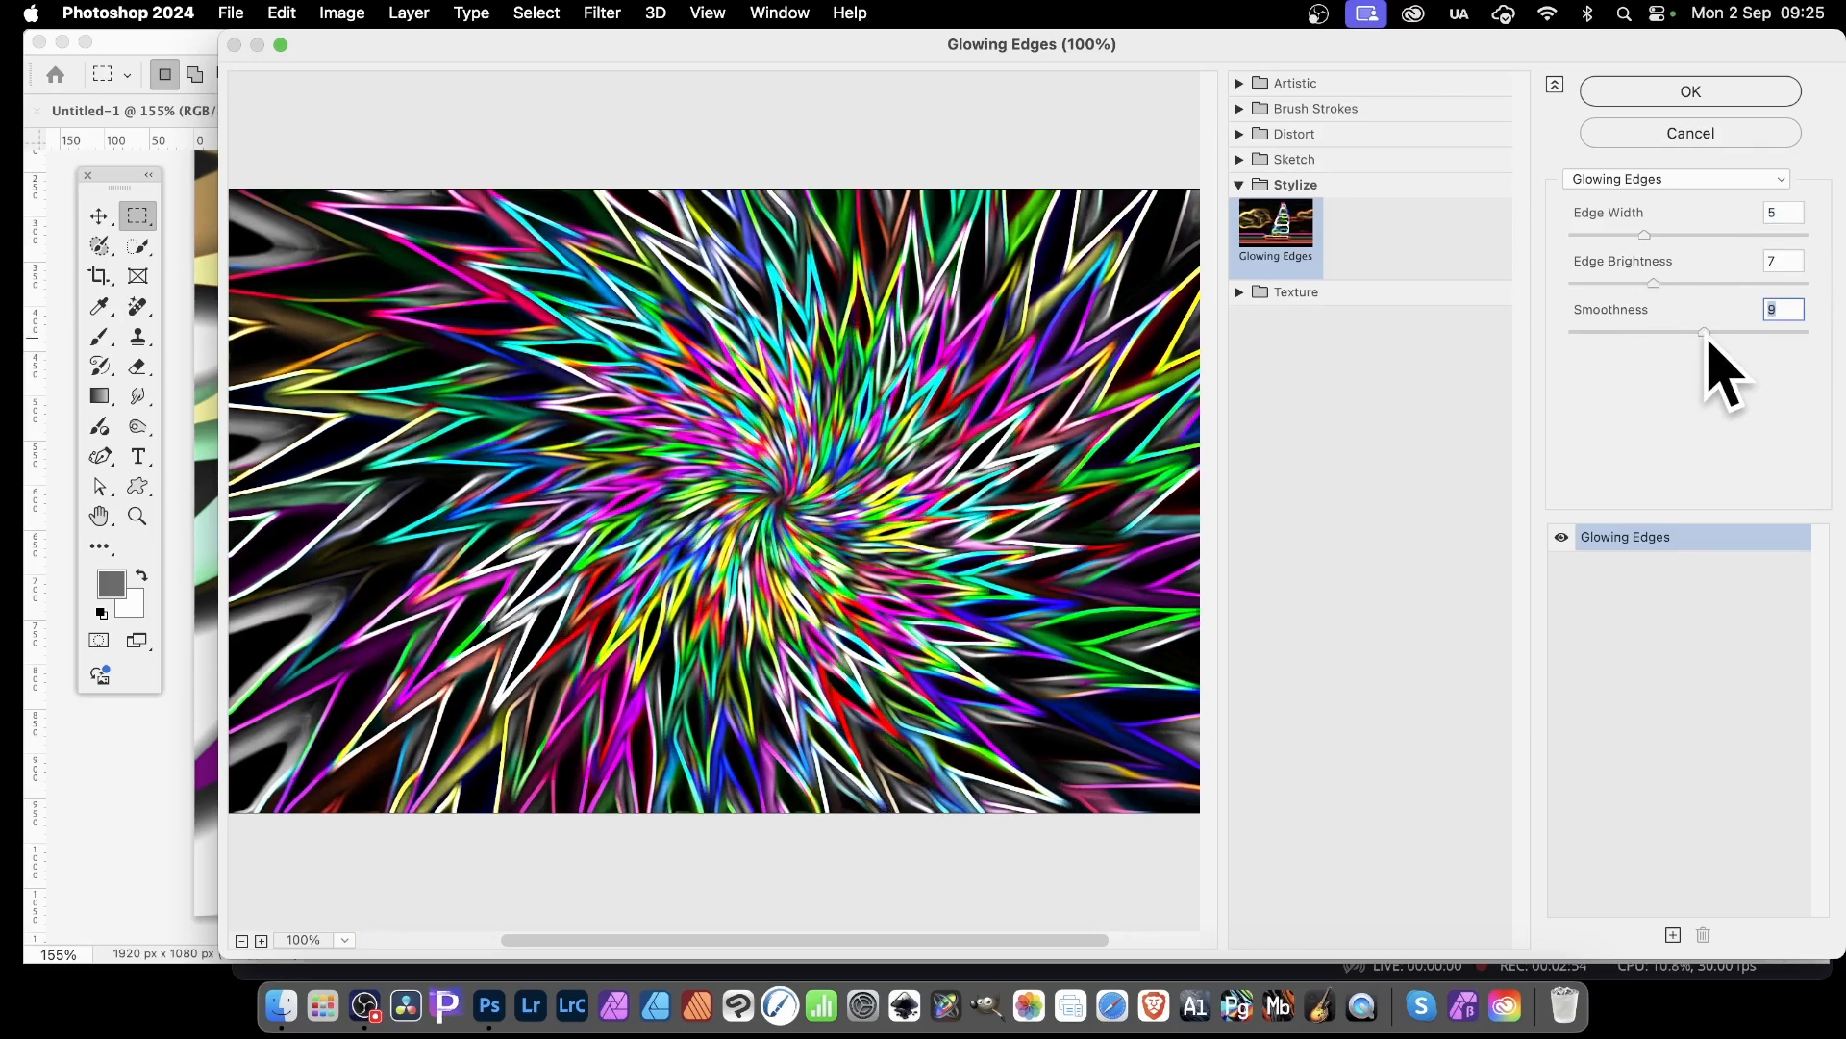
{"action": "left_click", "coordinate": [1704, 91]}
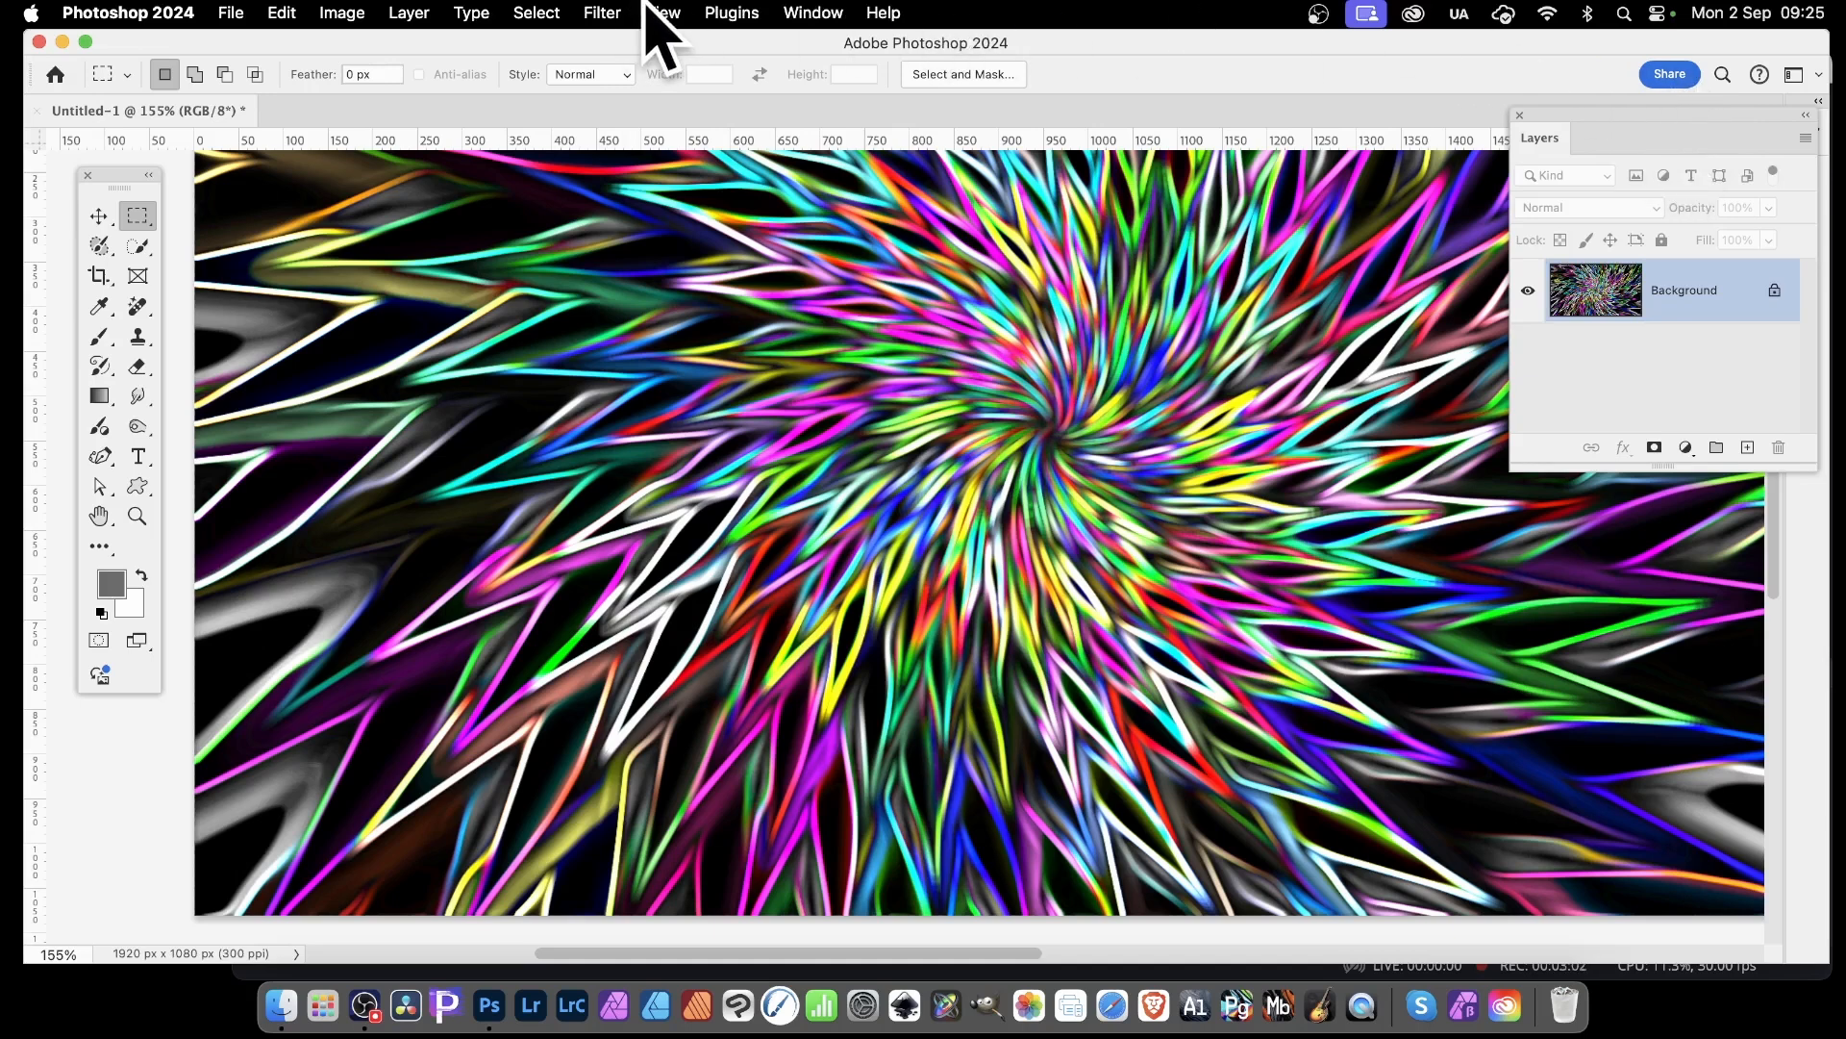
Apply the Oil Paint filter three more times with its last settings to smooth the glowing lines
{"action": "left_click", "coordinate": [603, 12]}
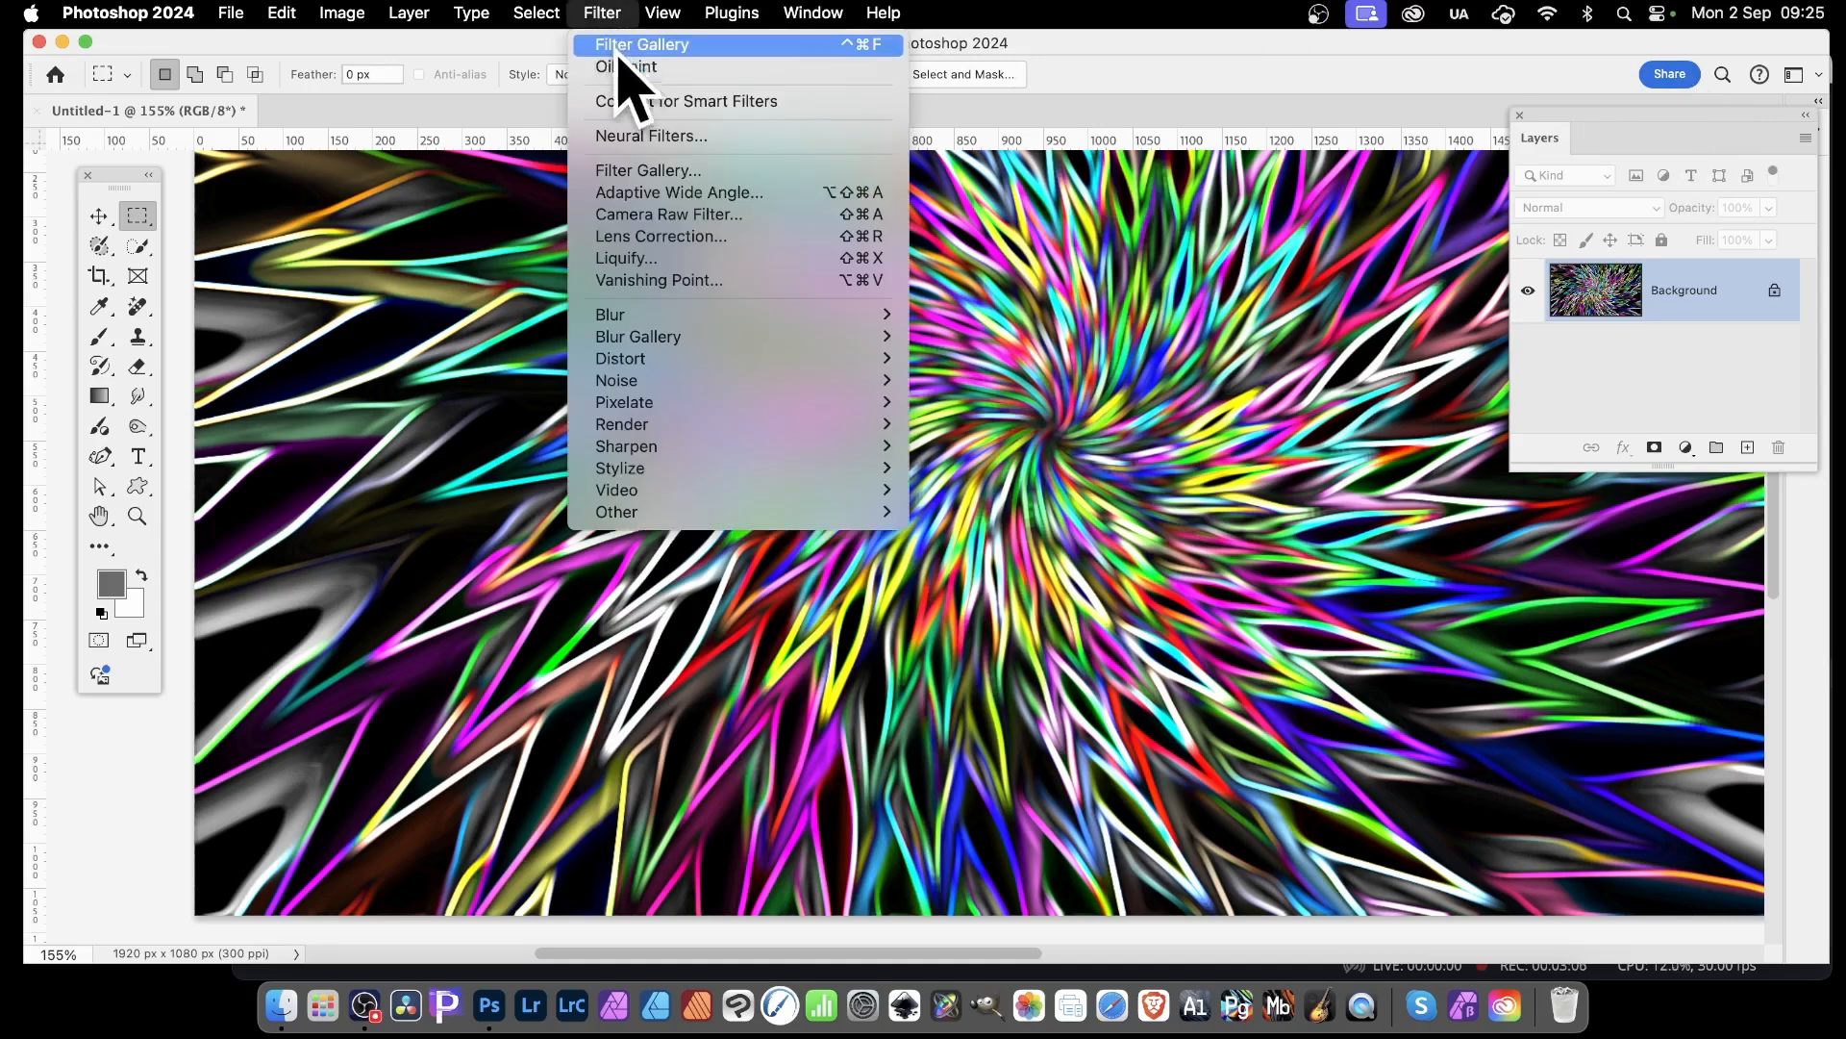
{"action": "left_click", "coordinate": [620, 65]}
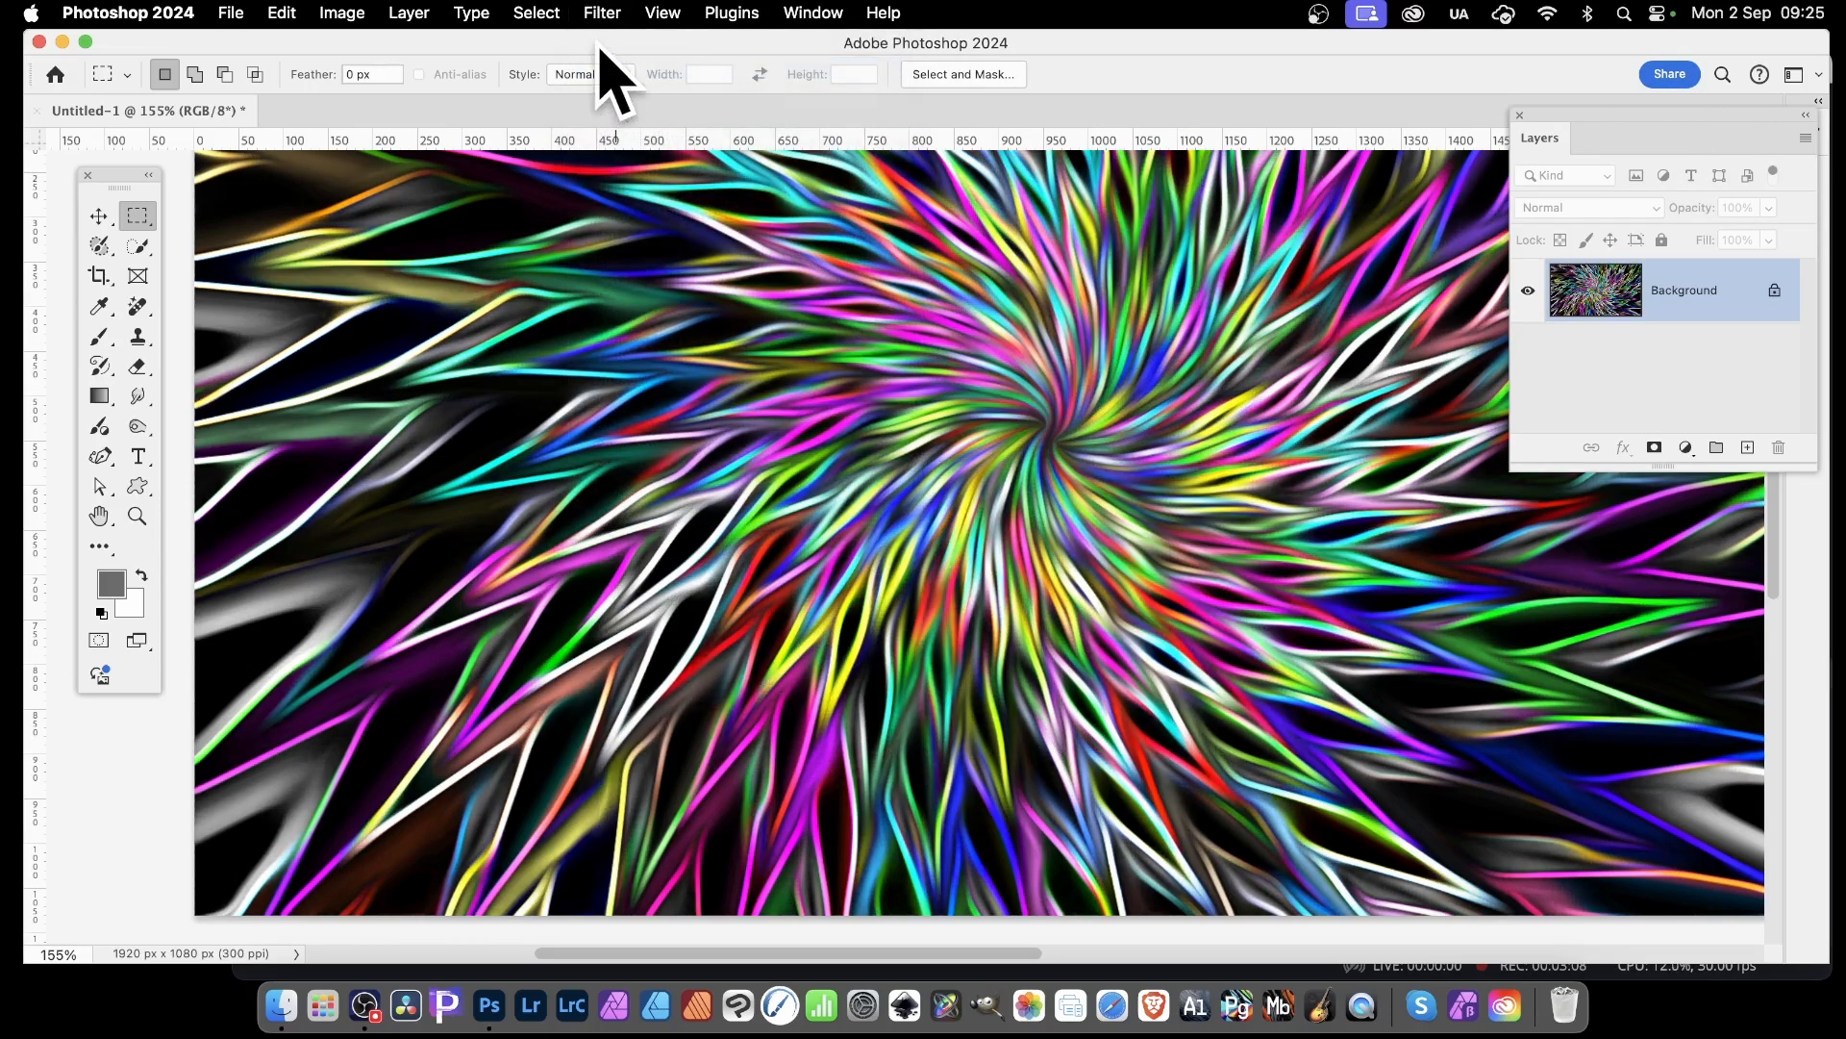
{"action": "left_click", "coordinate": [604, 12]}
{"action": "left_click", "coordinate": [610, 48]}
{"action": "left_click", "coordinate": [606, 14]}
{"action": "left_click", "coordinate": [610, 45]}
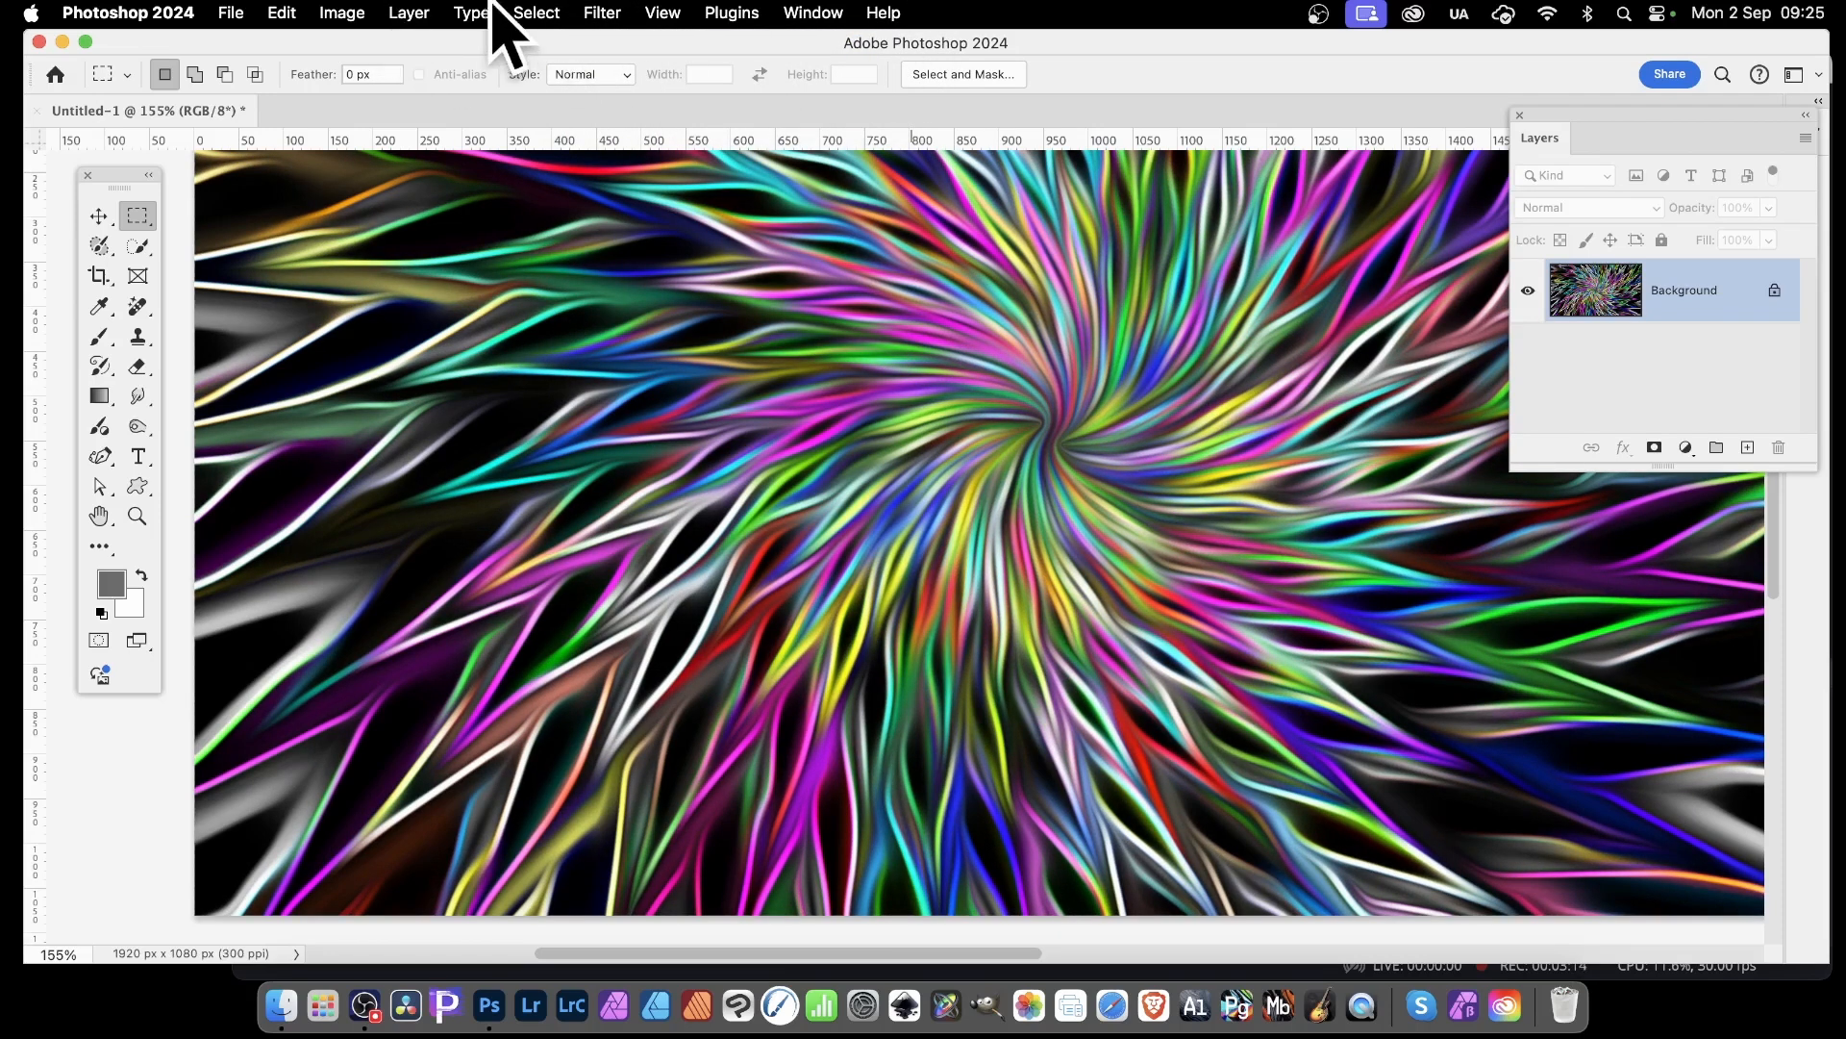
Brighten the glowing lines with Levels by lowering the white input level and fine-tuning the midtone
{"action": "left_click", "coordinate": [346, 13]}
{"action": "mouse_move", "coordinate": [420, 82]}
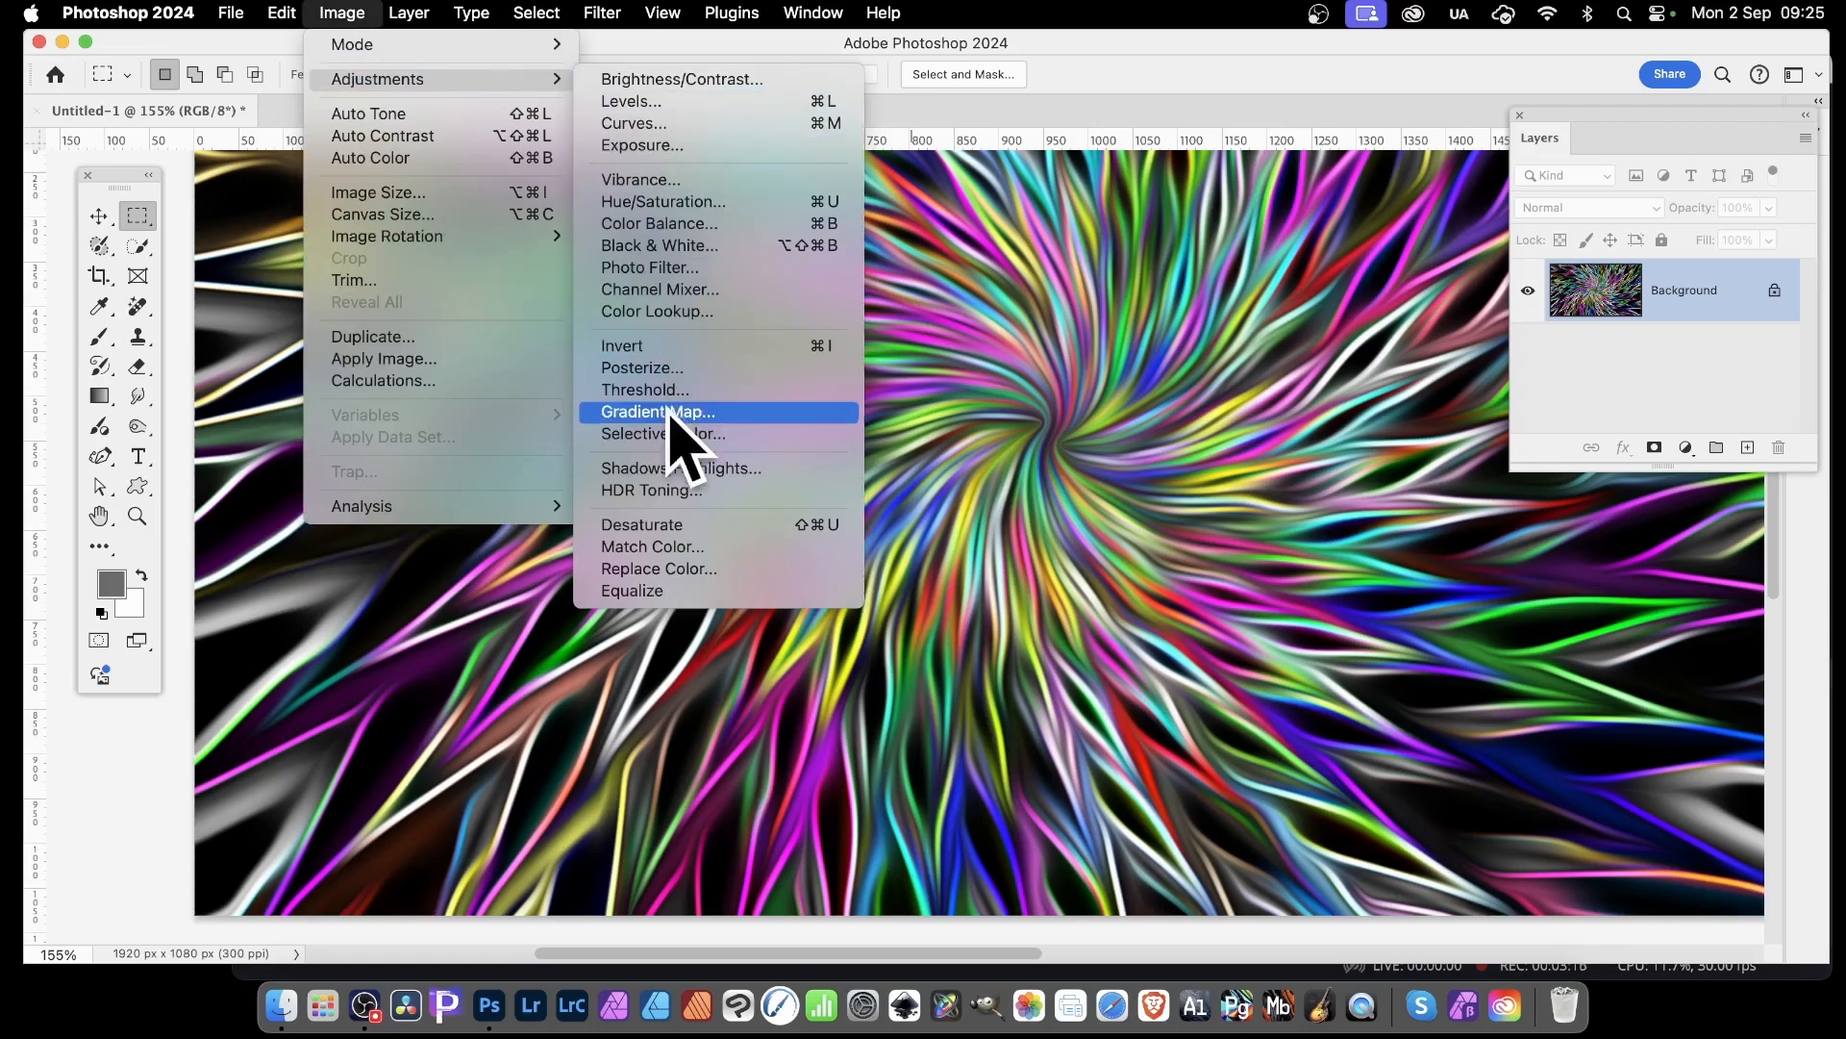
{"action": "left_click", "coordinate": [657, 96]}
{"action": "left_click_drag", "start_coordinate": [1299, 528], "coordinate": [1290, 530]}
{"action": "left_click_drag", "start_coordinate": [1446, 528], "coordinate": [1389, 528]}
{"action": "left_click_drag", "start_coordinate": [1261, 527], "coordinate": [1259, 527]}
{"action": "left_click", "coordinate": [1536, 311]}
{"action": "key", "text": "m"}
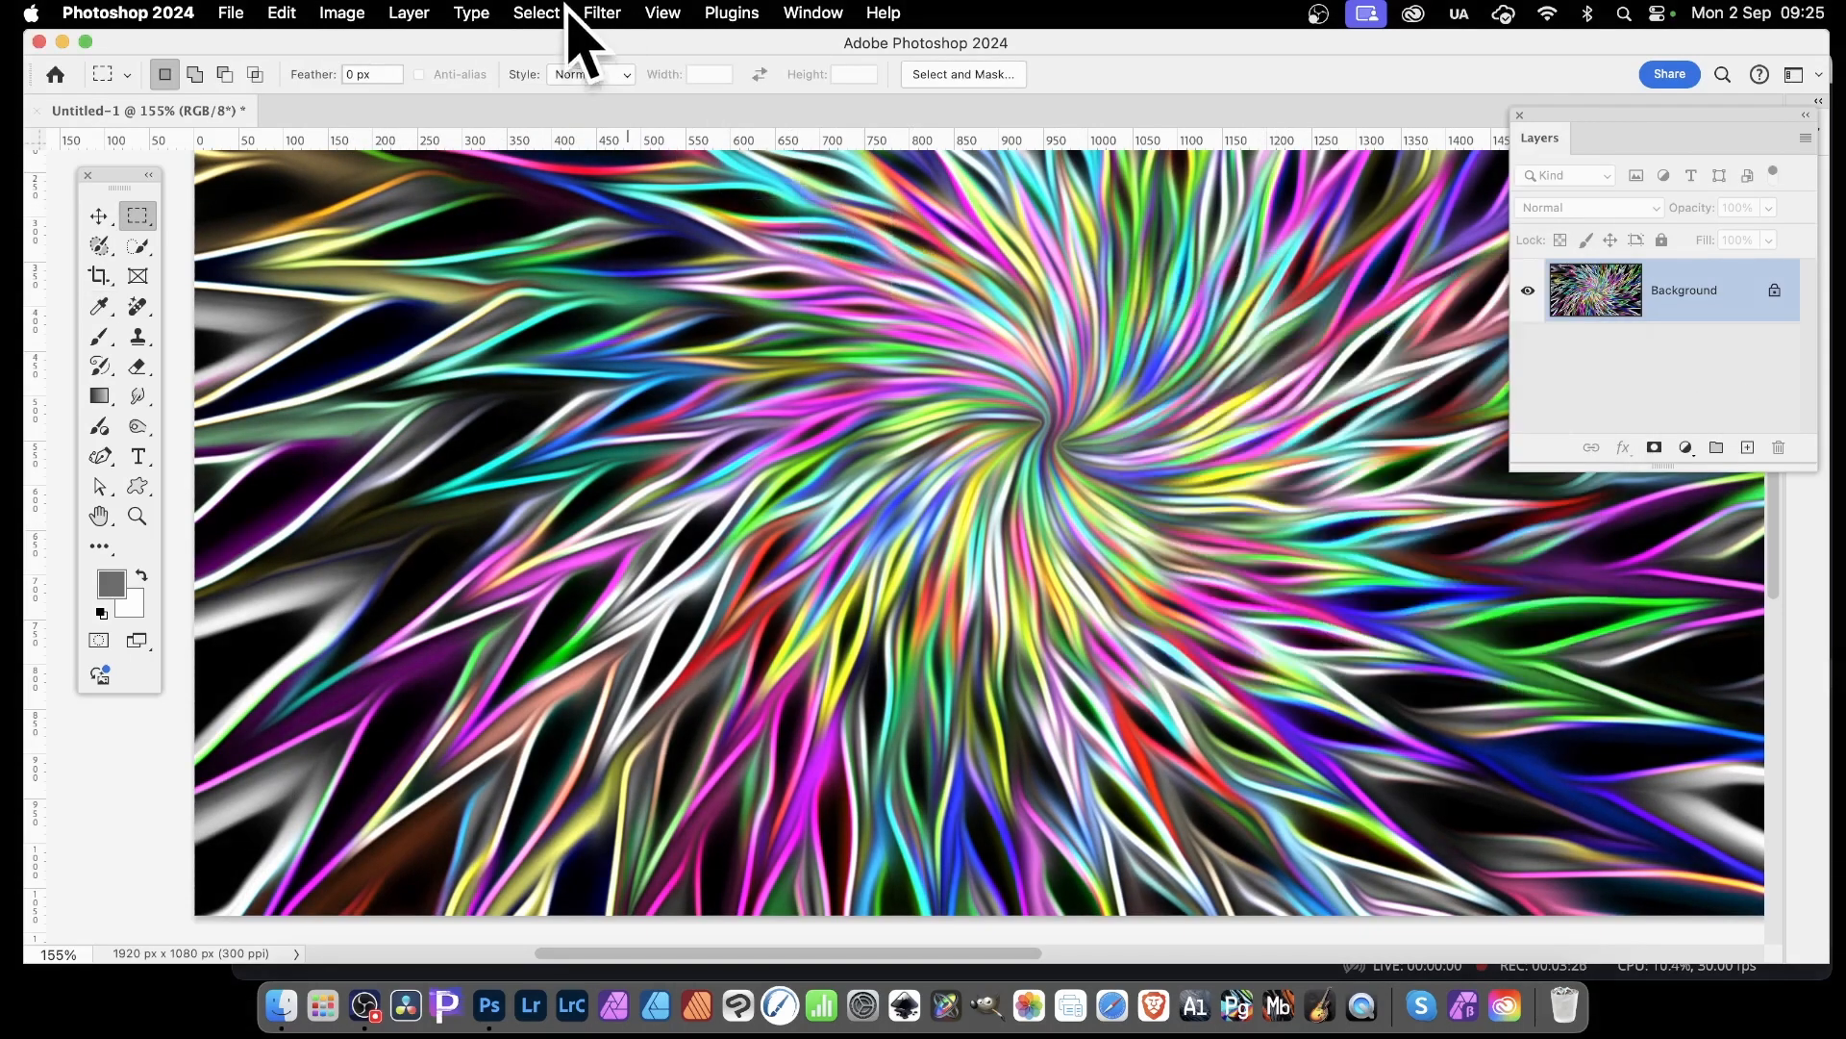
Reapply the Filter Gallery's Glowing Edges effect to the image with its last settings
{"action": "left_click", "coordinate": [603, 13]}
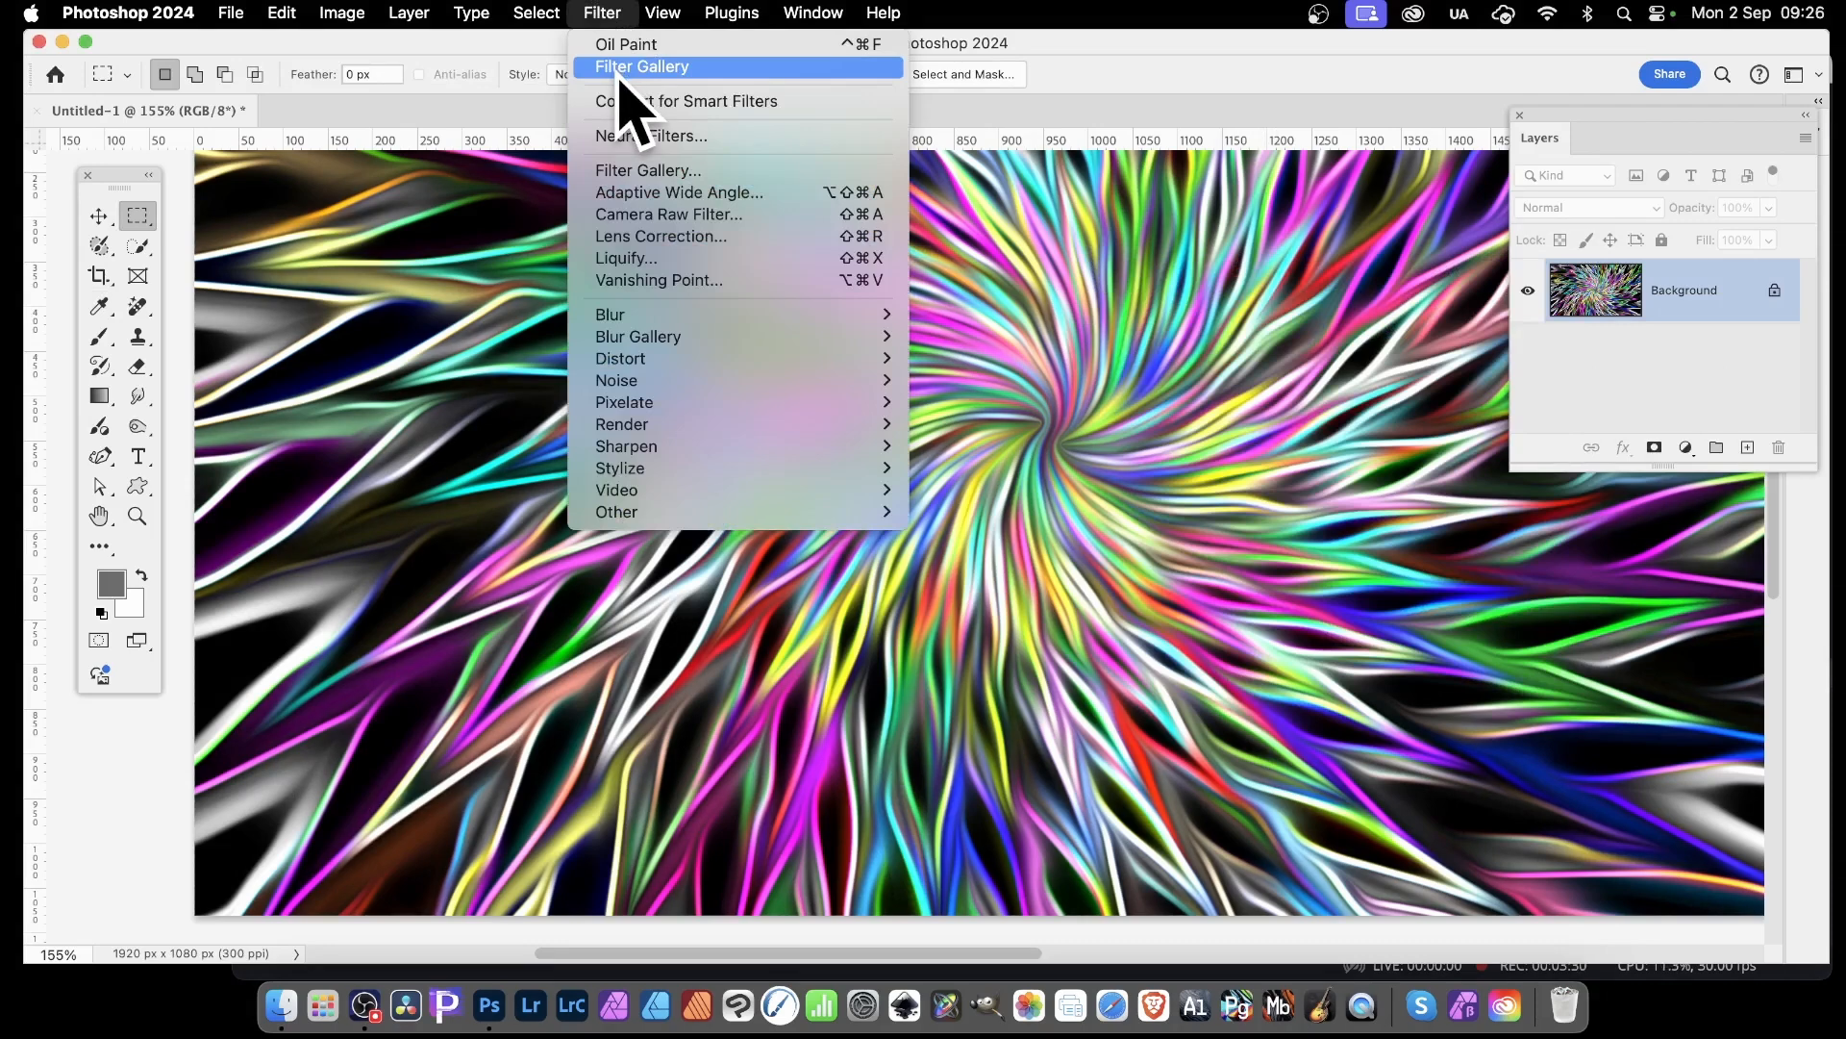
{"action": "left_click", "coordinate": [619, 70]}
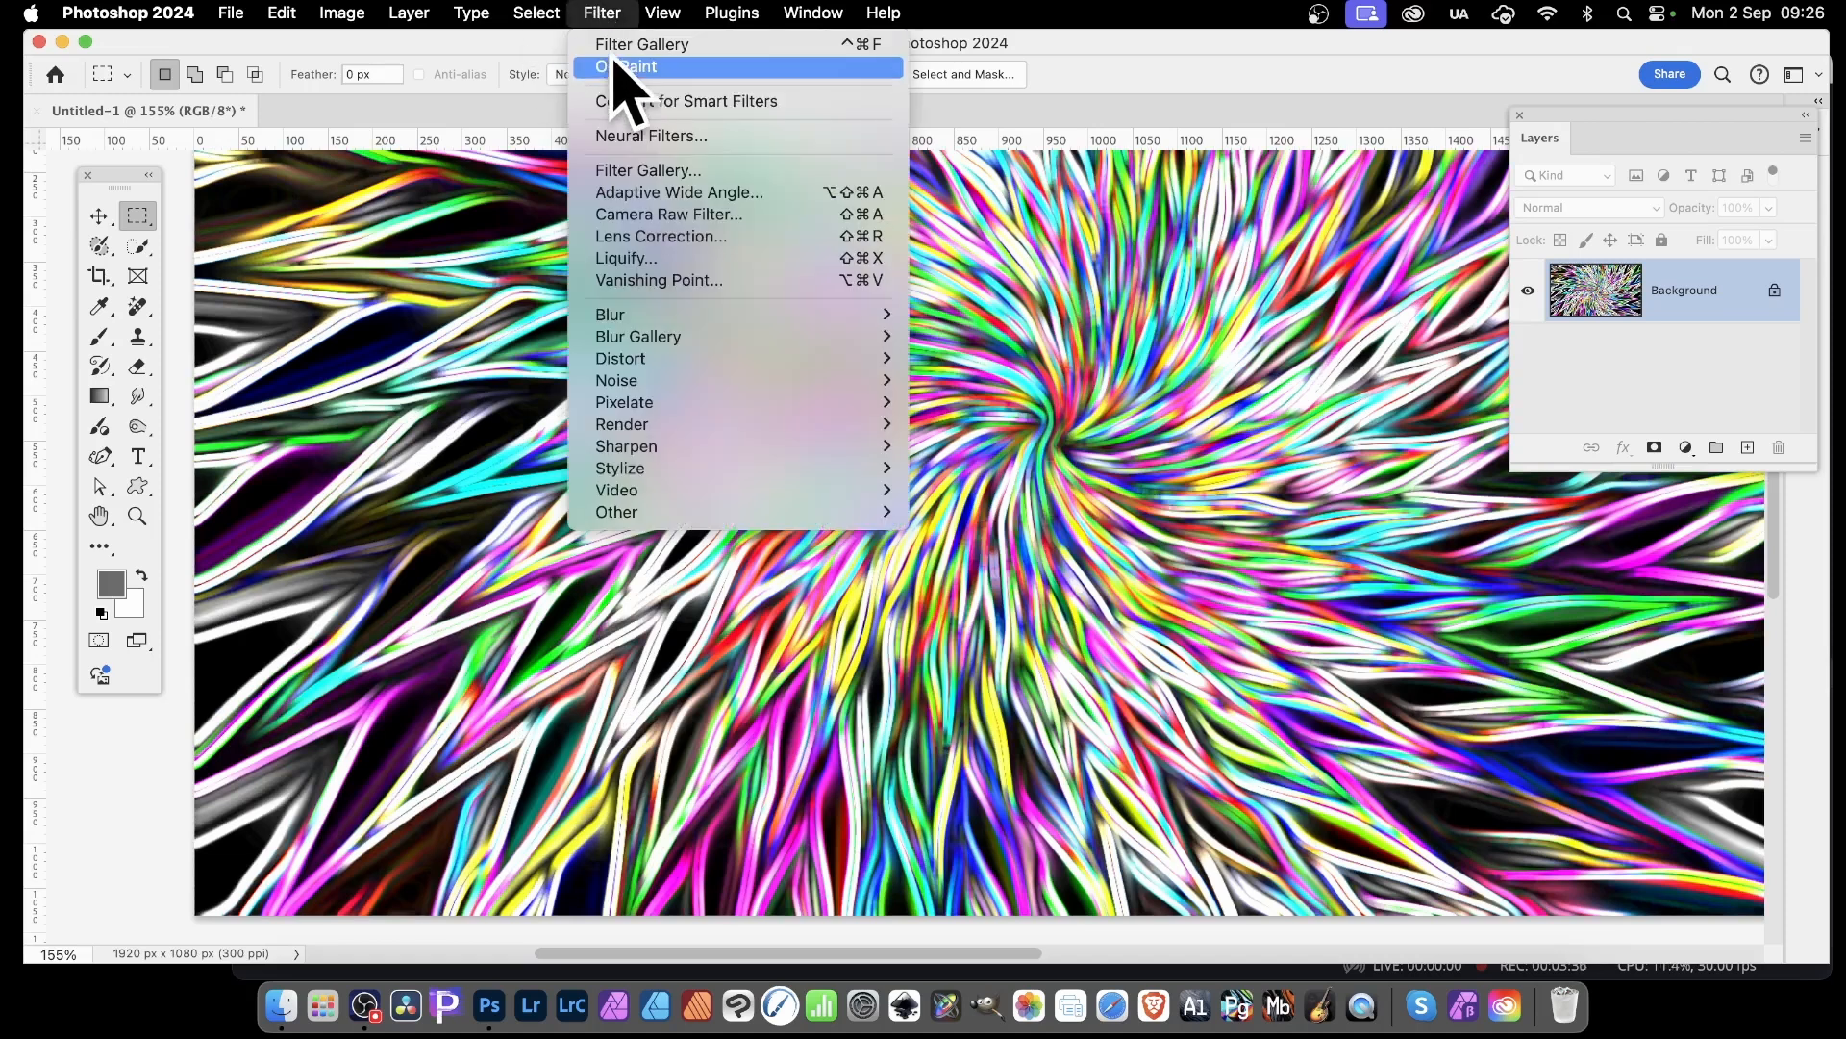
Reapply the Oil Paint filter several times with its last settings to smooth the glowing lines
{"action": "left_click", "coordinate": [626, 65]}
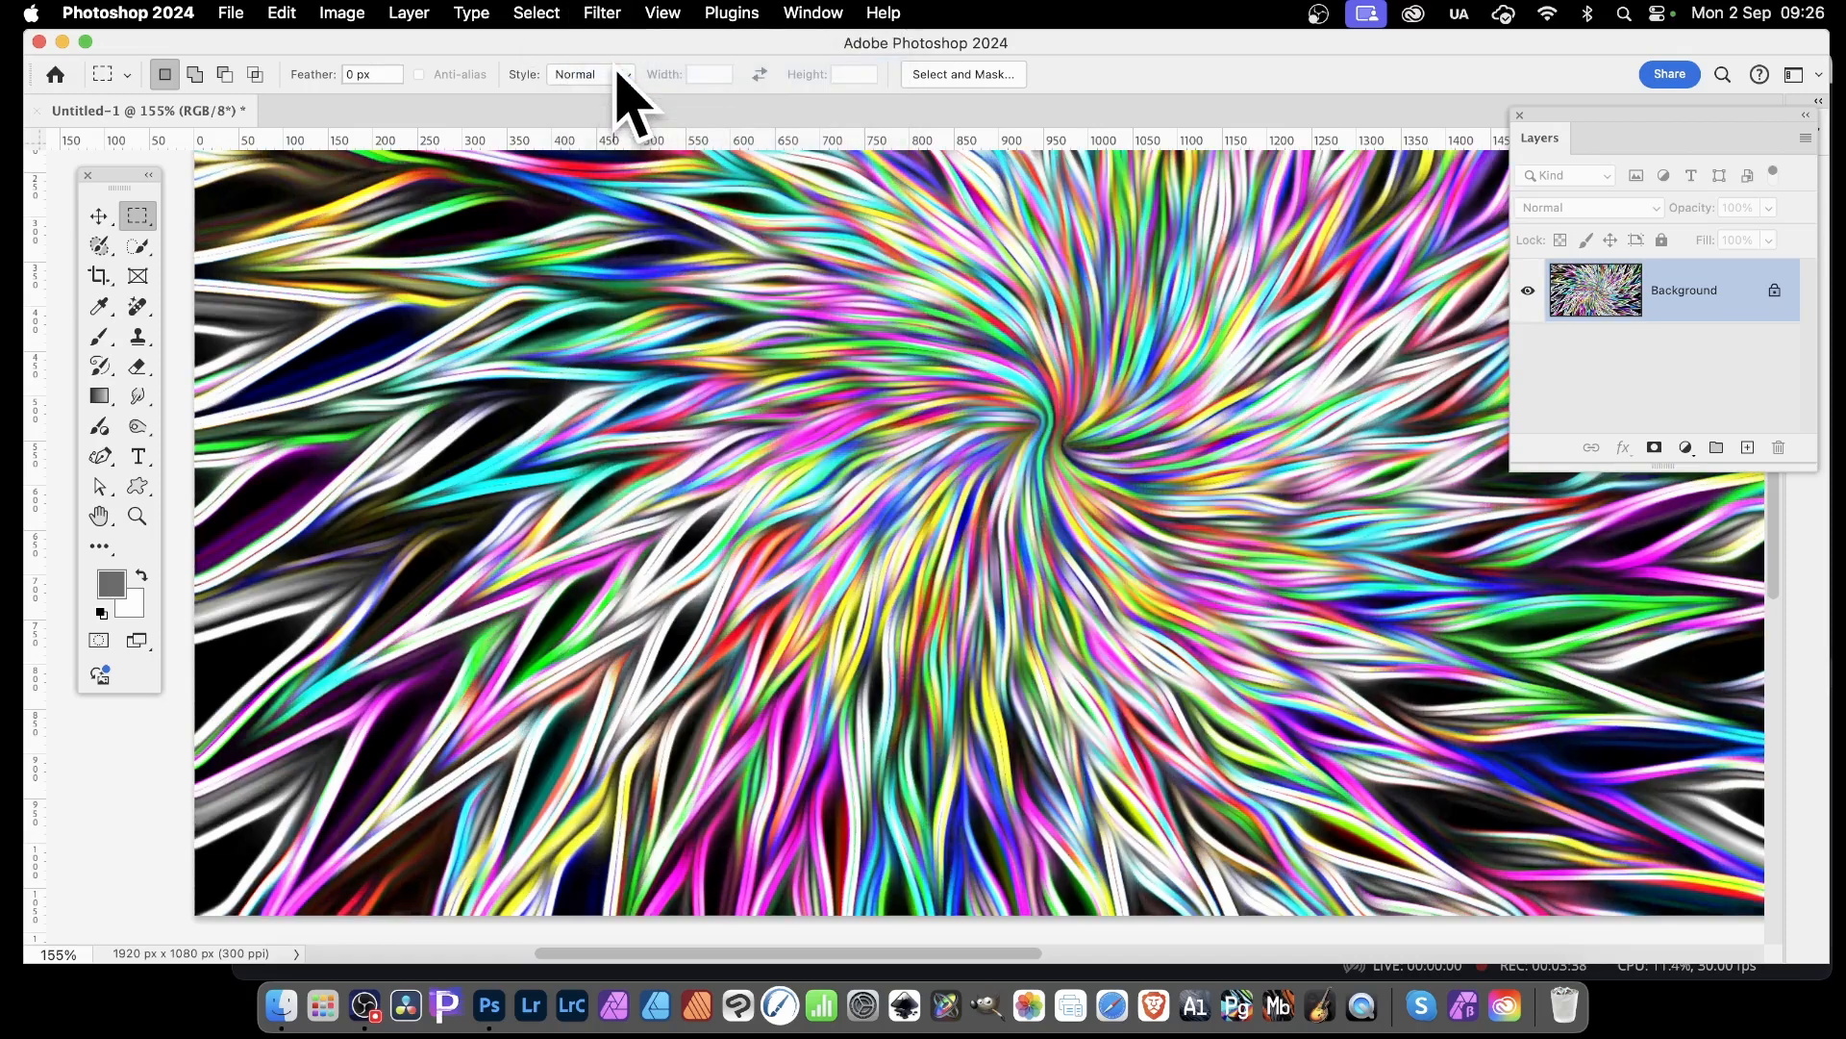
{"action": "left_click", "coordinate": [600, 13]}
{"action": "left_click", "coordinate": [619, 59]}
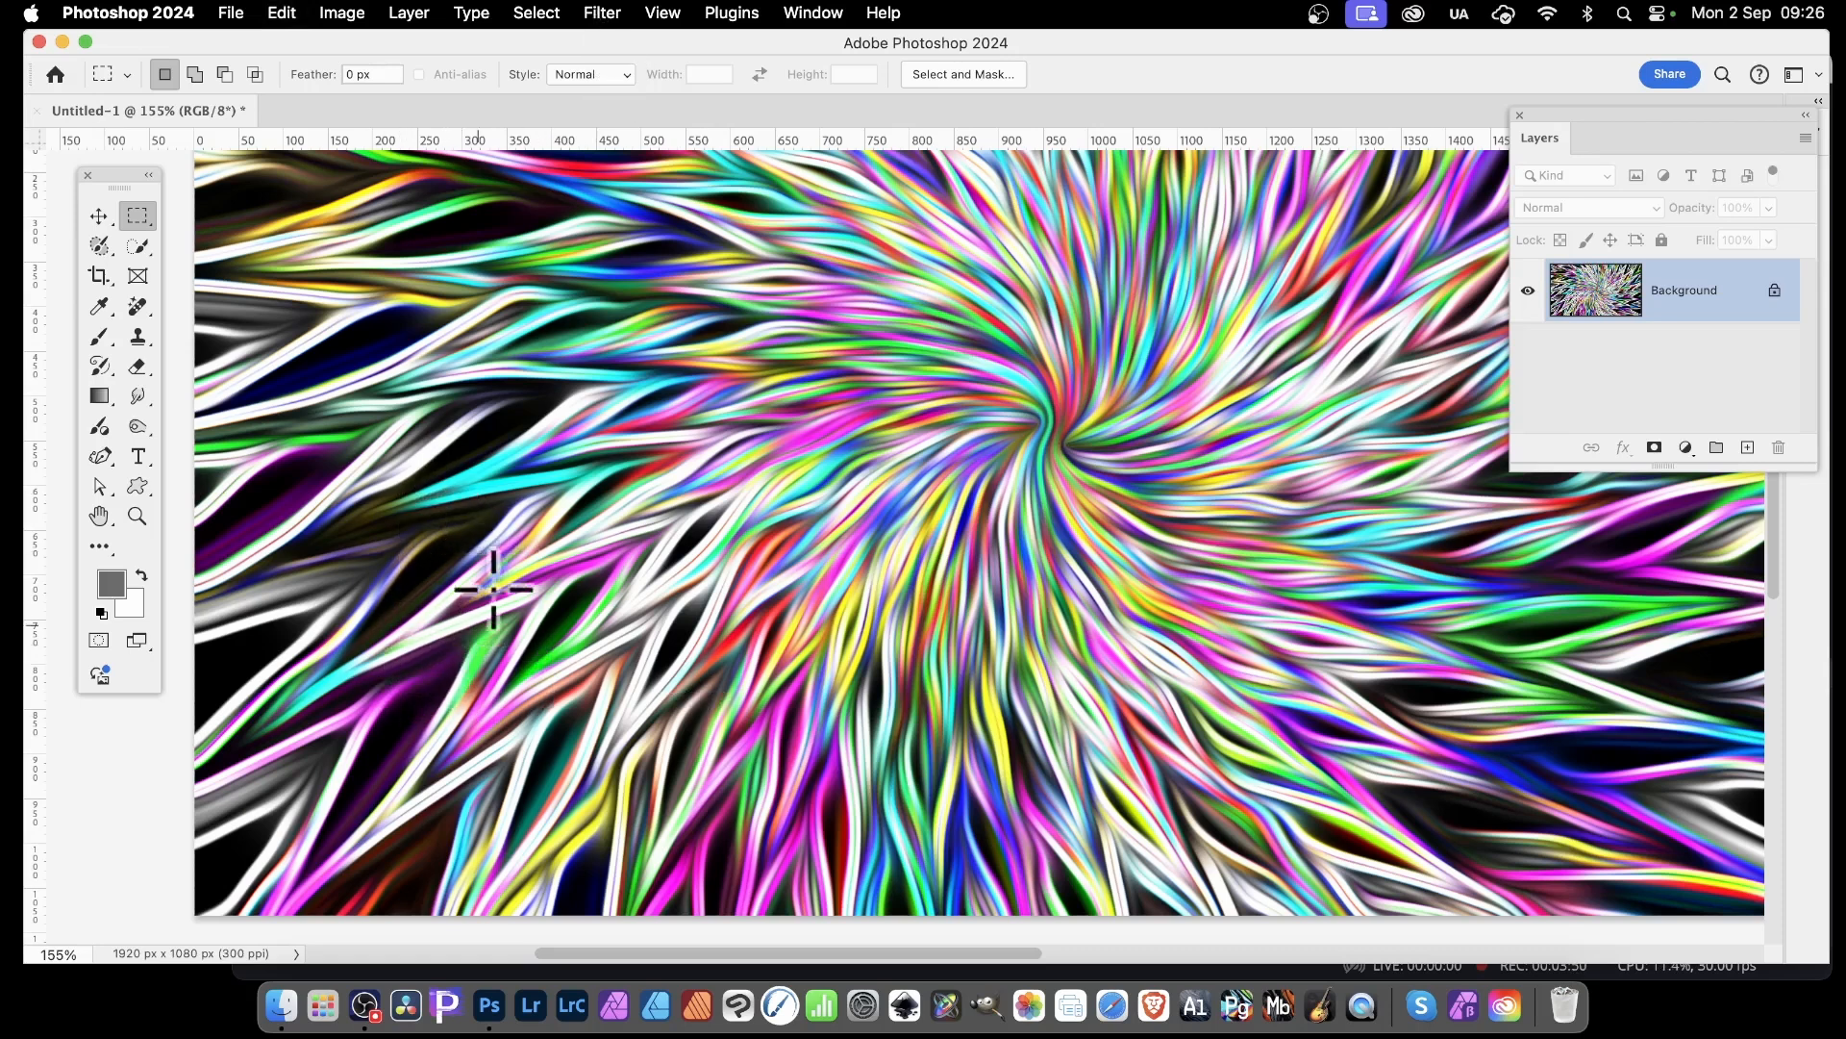
{"action": "left_click", "coordinate": [614, 12]}
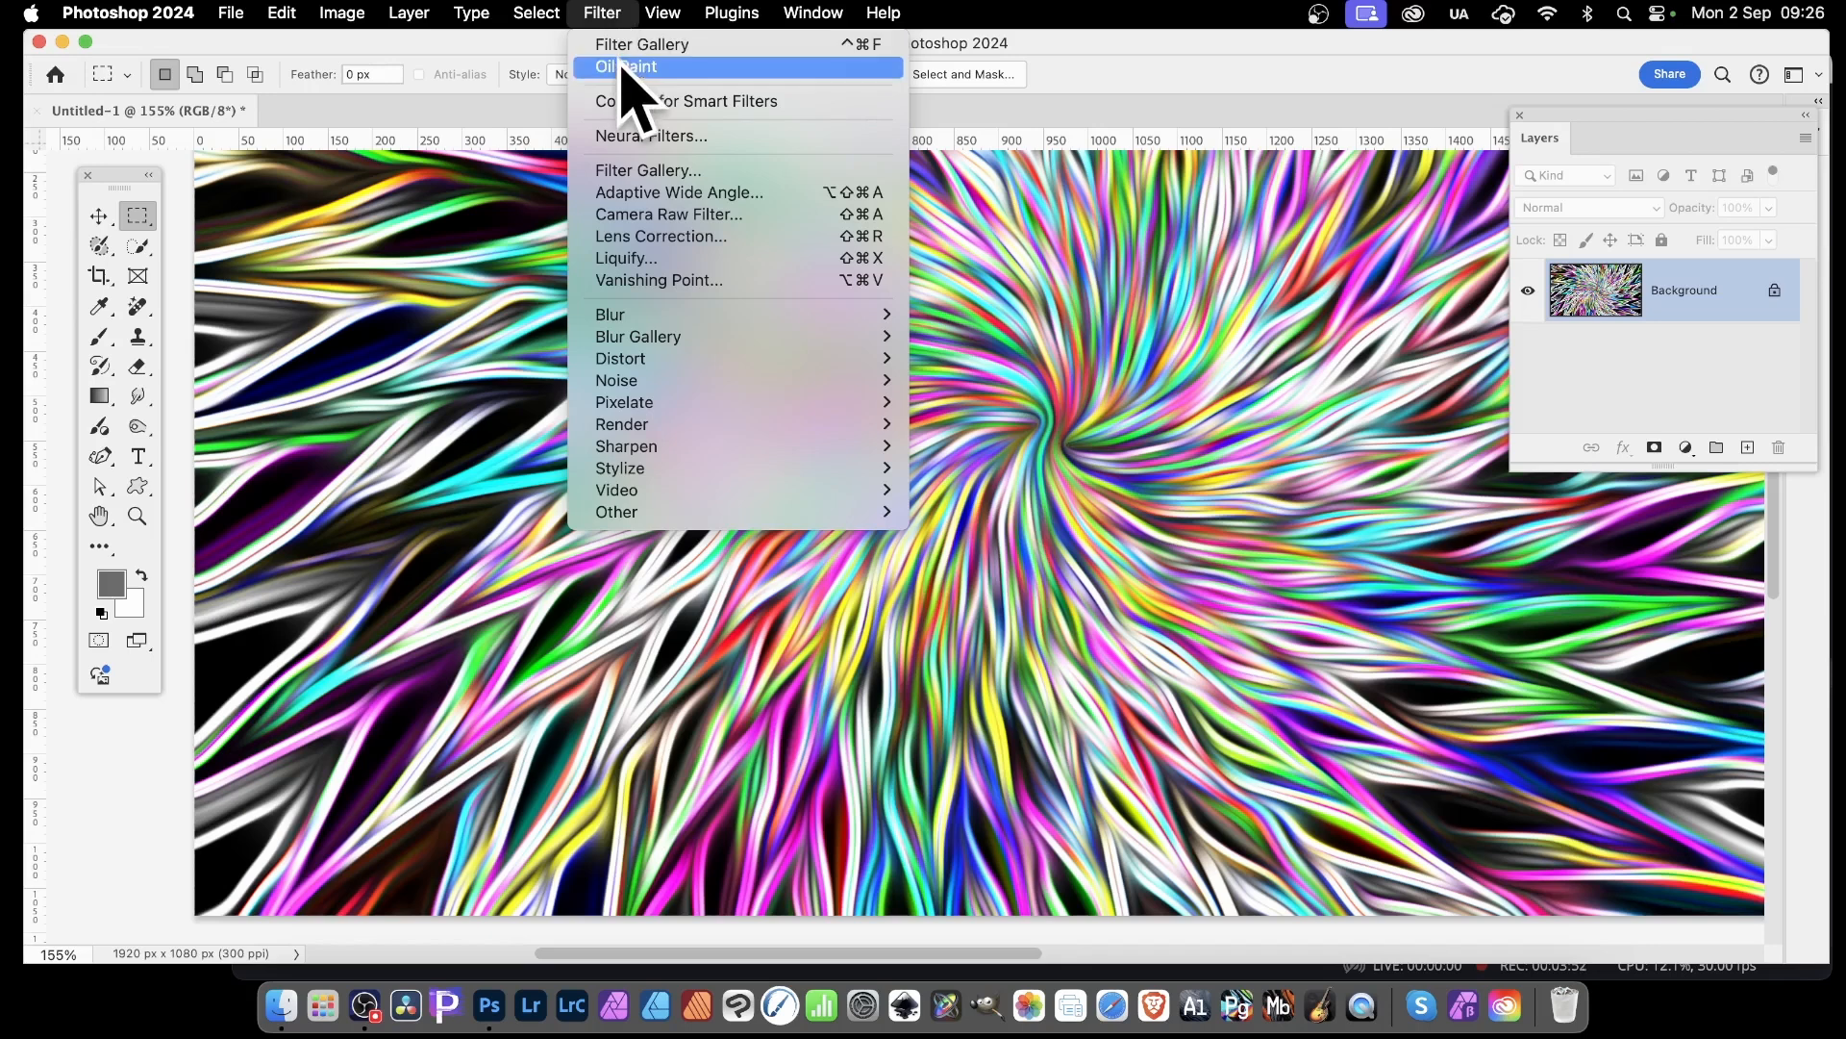
{"action": "left_click", "coordinate": [615, 14]}
{"action": "left_click", "coordinate": [612, 12]}
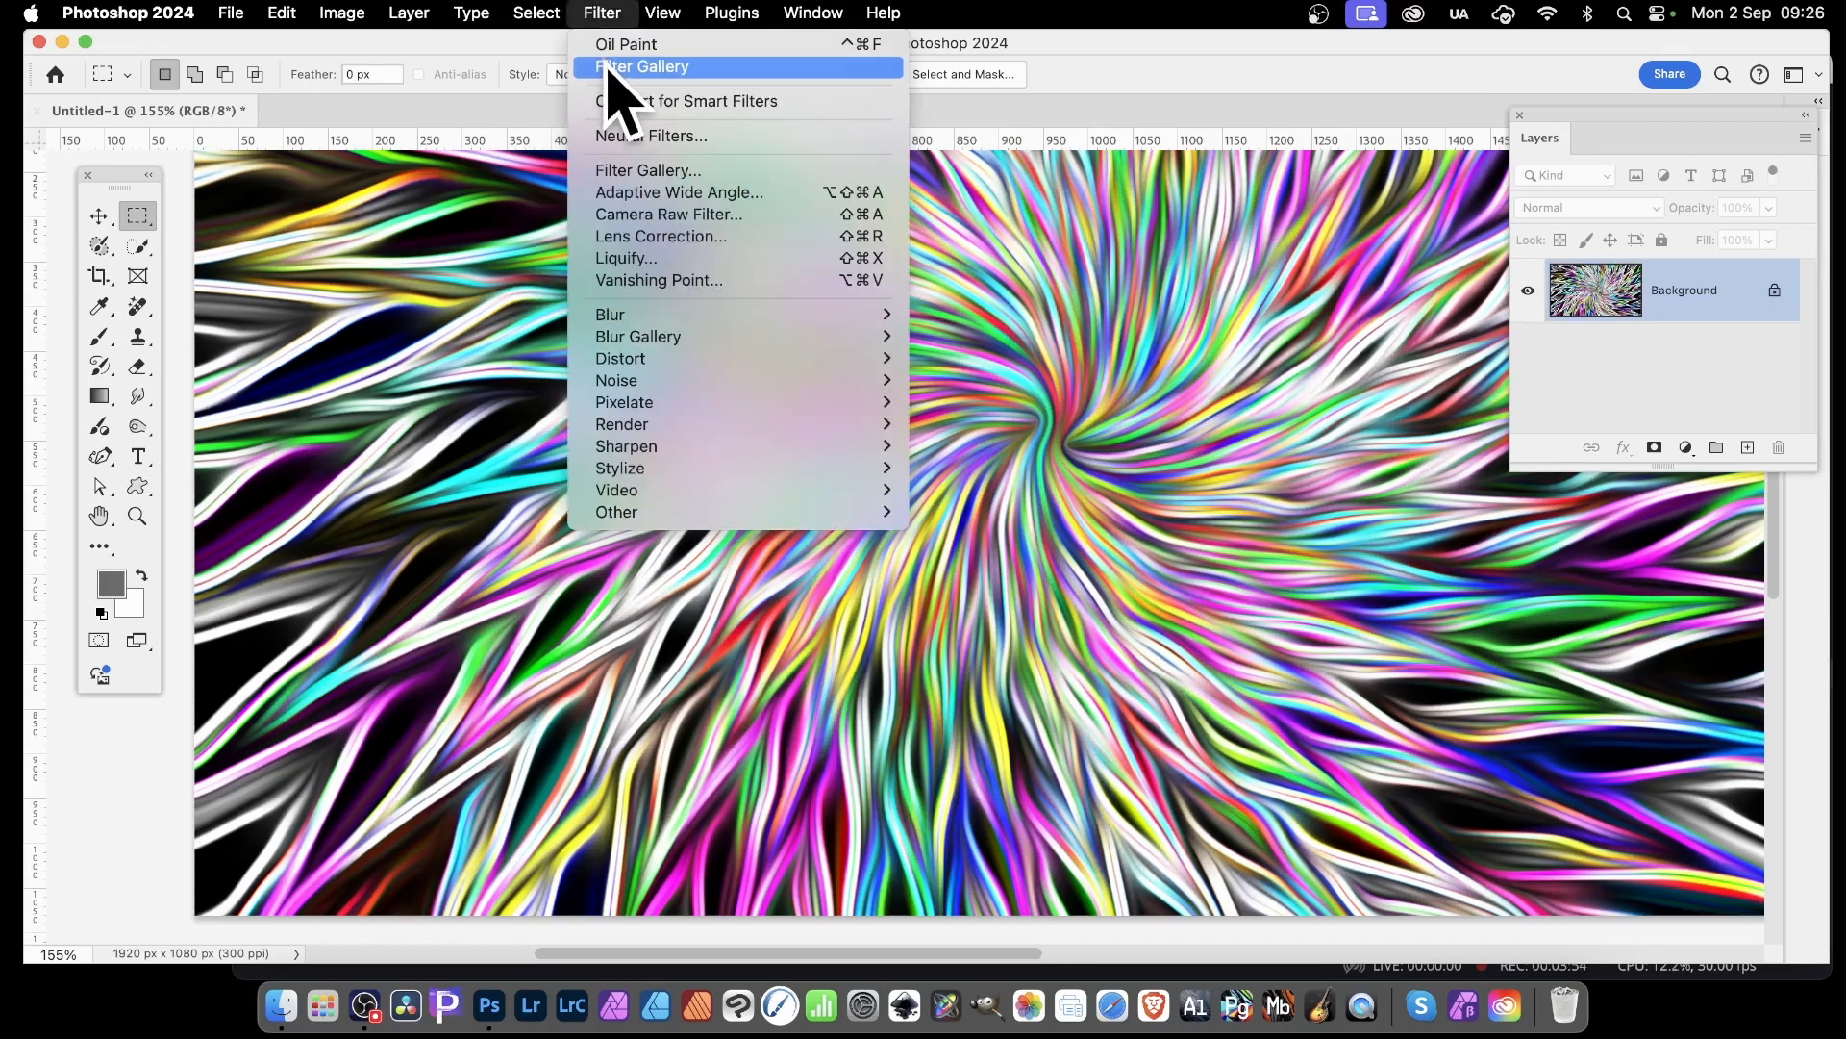
{"action": "left_click", "coordinate": [607, 46]}
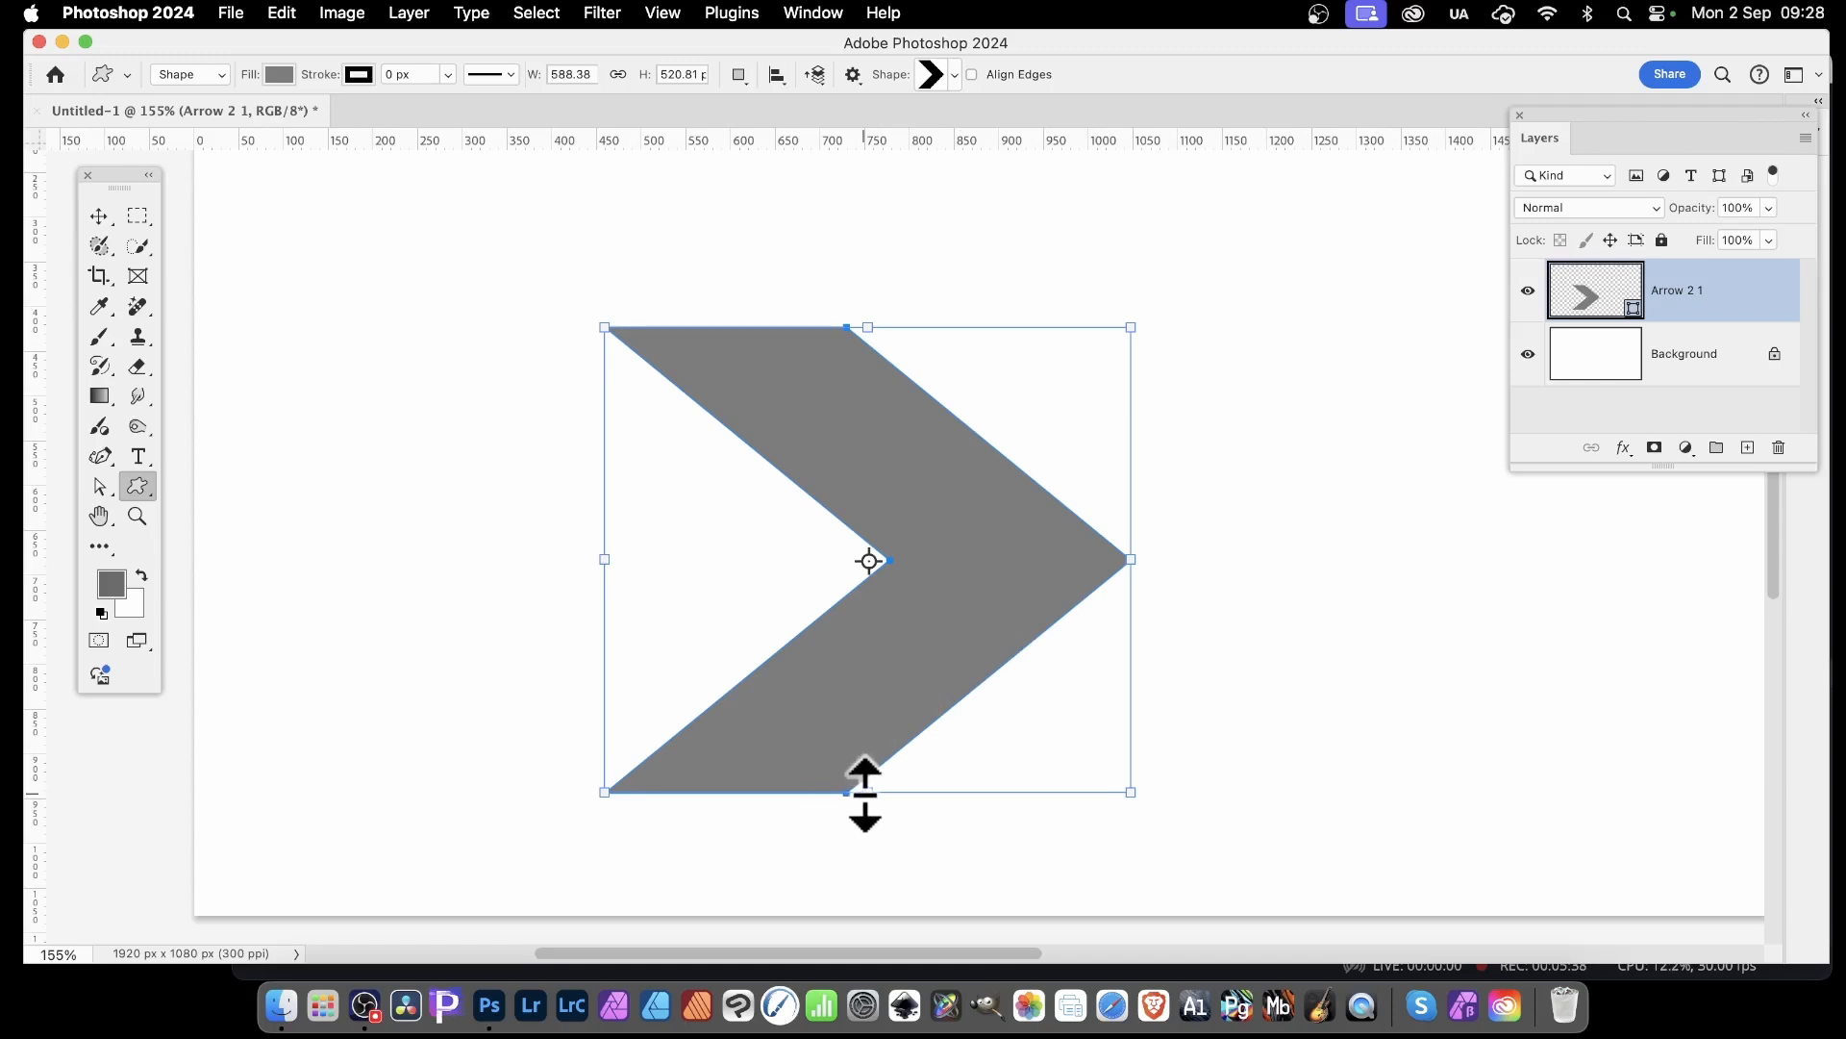
Flatten the grey arrow shape to about 195 px high and reorient it to point straight up on the canvas
{"action": "left_click_drag", "start_coordinate": [865, 790], "coordinate": [867, 500]}
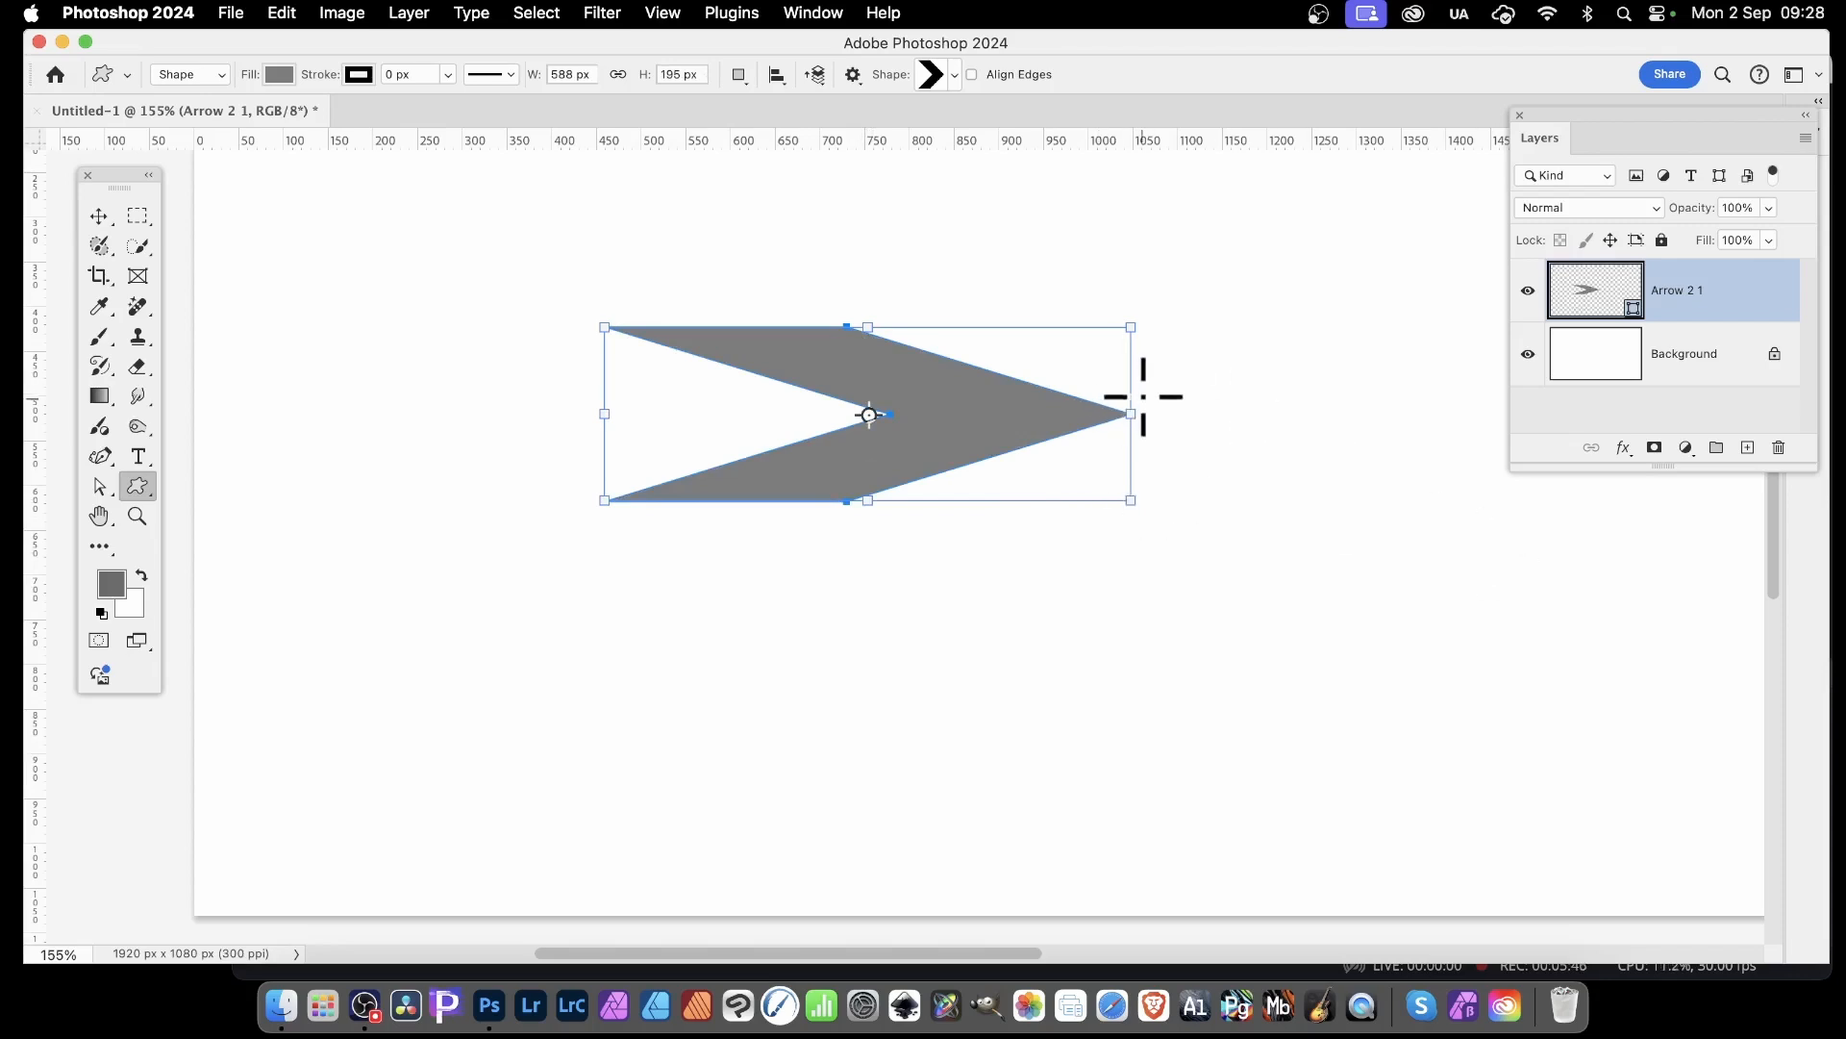
{"action": "left_click_drag", "start_coordinate": [1152, 310], "coordinate": [775, 195]}
{"action": "left_click", "coordinate": [100, 214]}
{"action": "left_click_drag", "start_coordinate": [861, 339], "coordinate": [781, 394]}
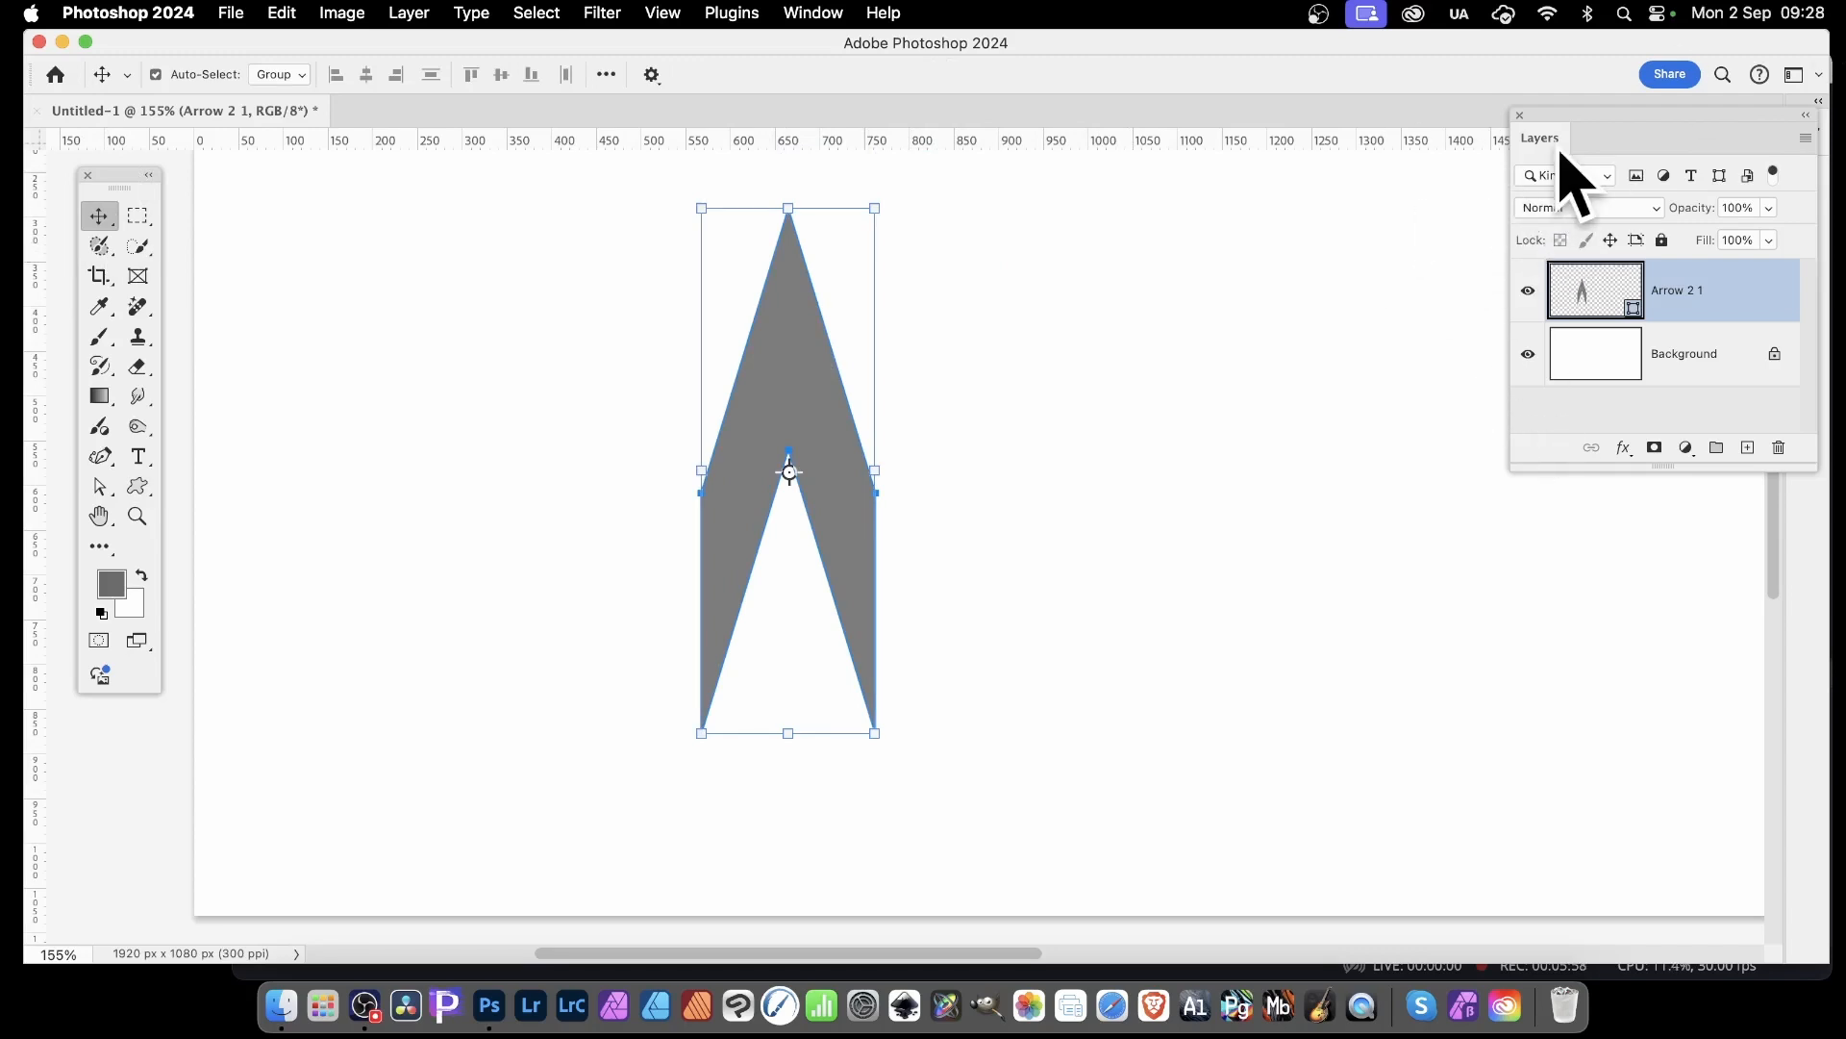
Add a Drop Shadow to the arrow with Multiply blending, opacity 66%, angle 106°, distance 41 px, spread 19% and size 51 px
{"action": "left_click", "coordinate": [1624, 449]}
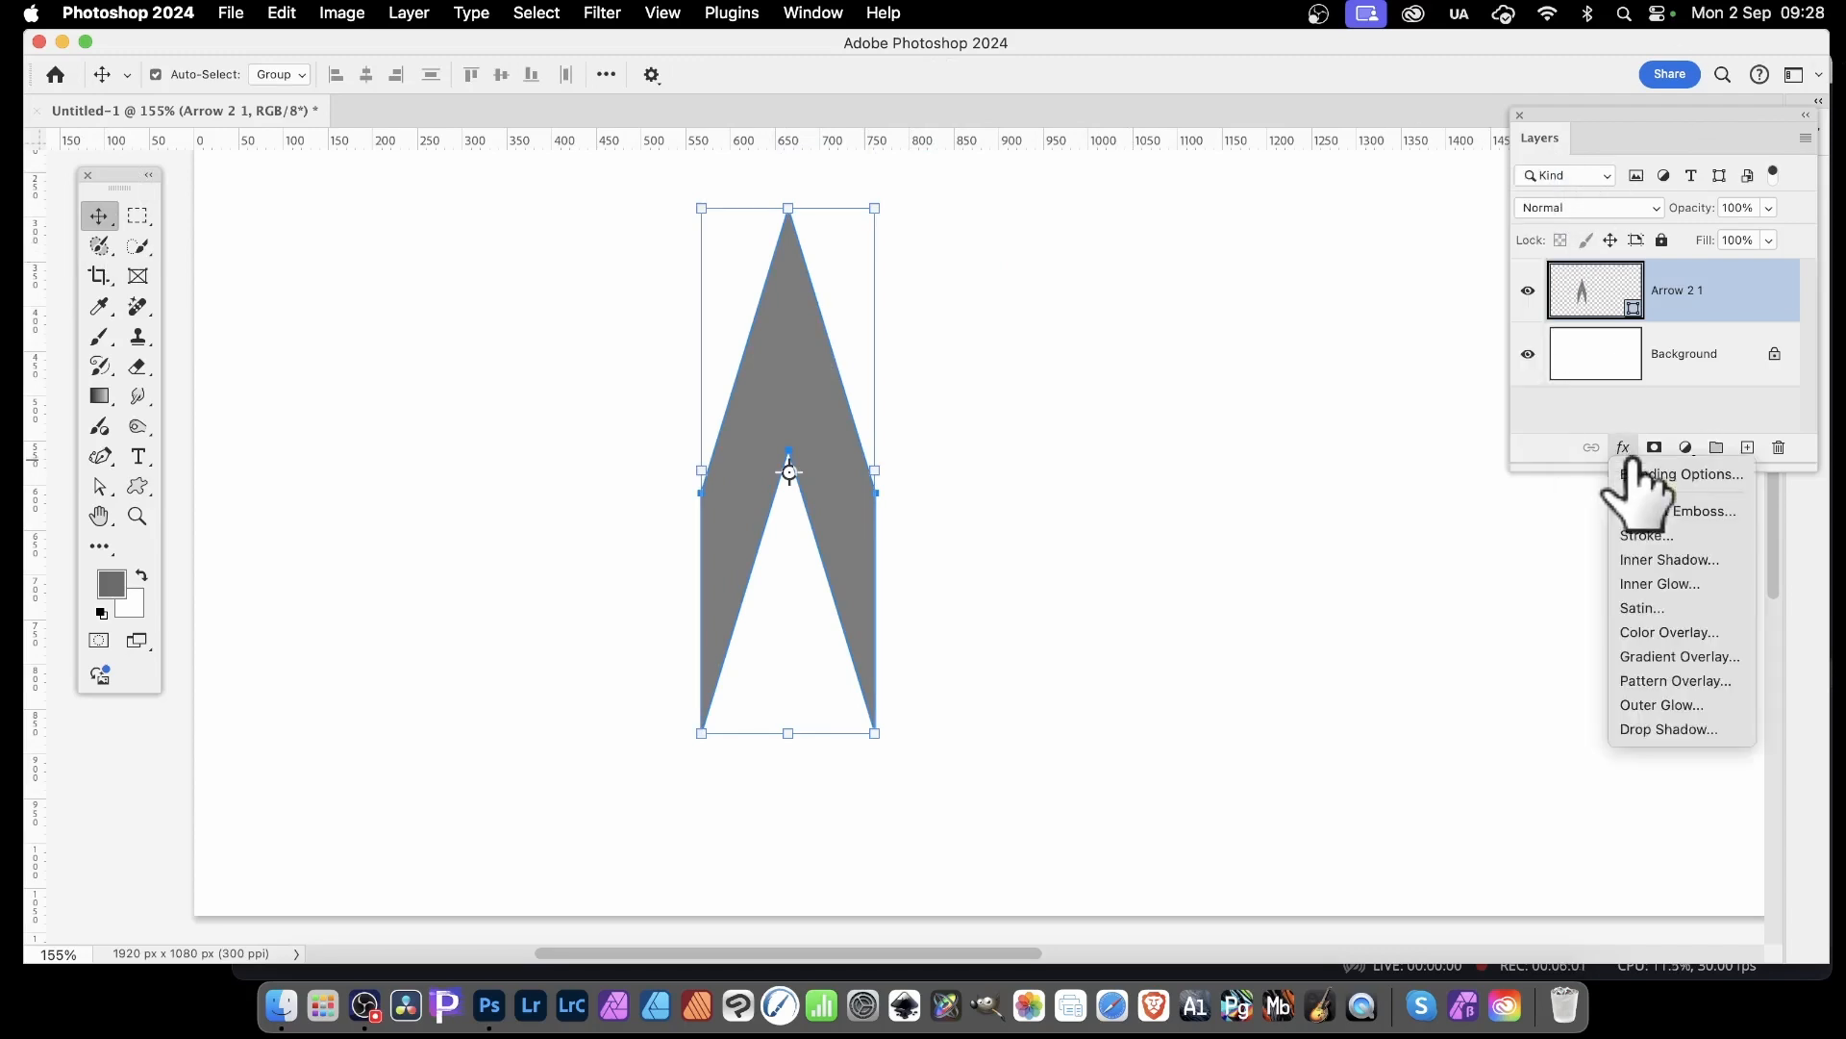
{"action": "left_click", "coordinate": [1669, 730]}
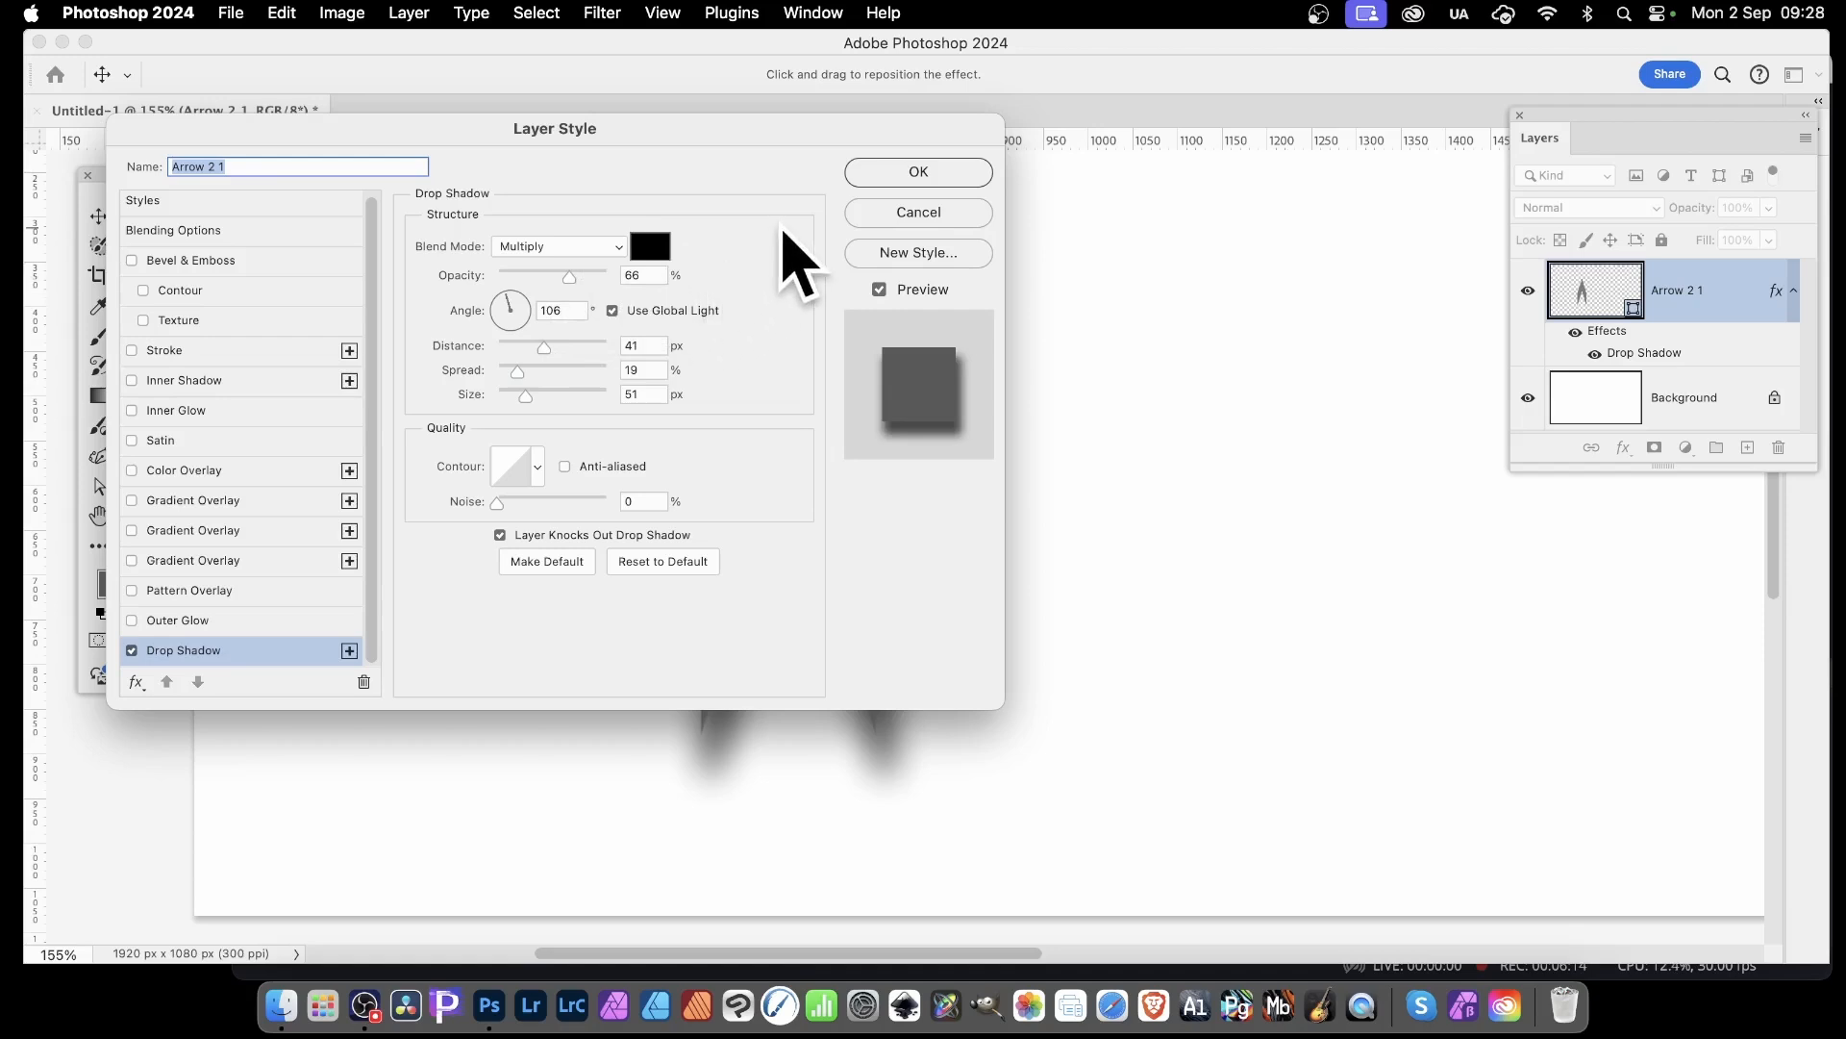
{"action": "left_click", "coordinate": [913, 172]}
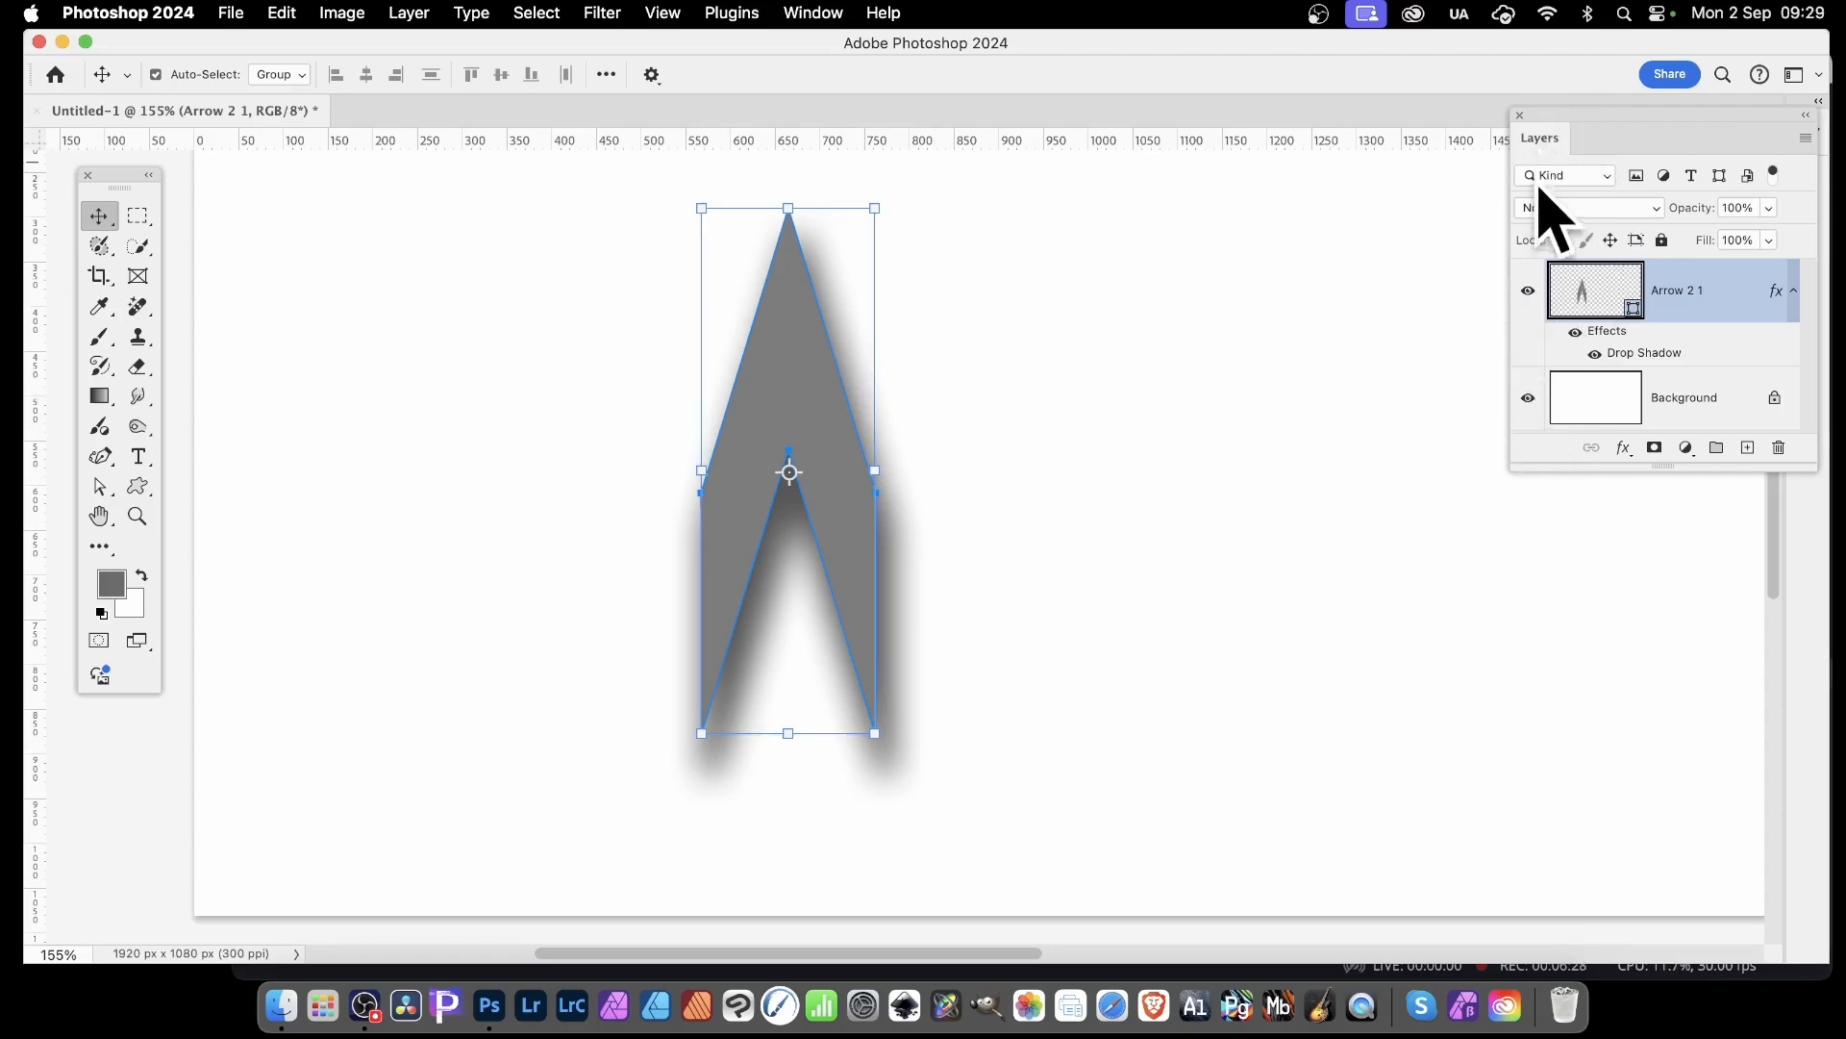
Hide the Background layer and enclose the arrow and its shadow in a rectangular marquee selection
{"action": "left_click", "coordinate": [1528, 398]}
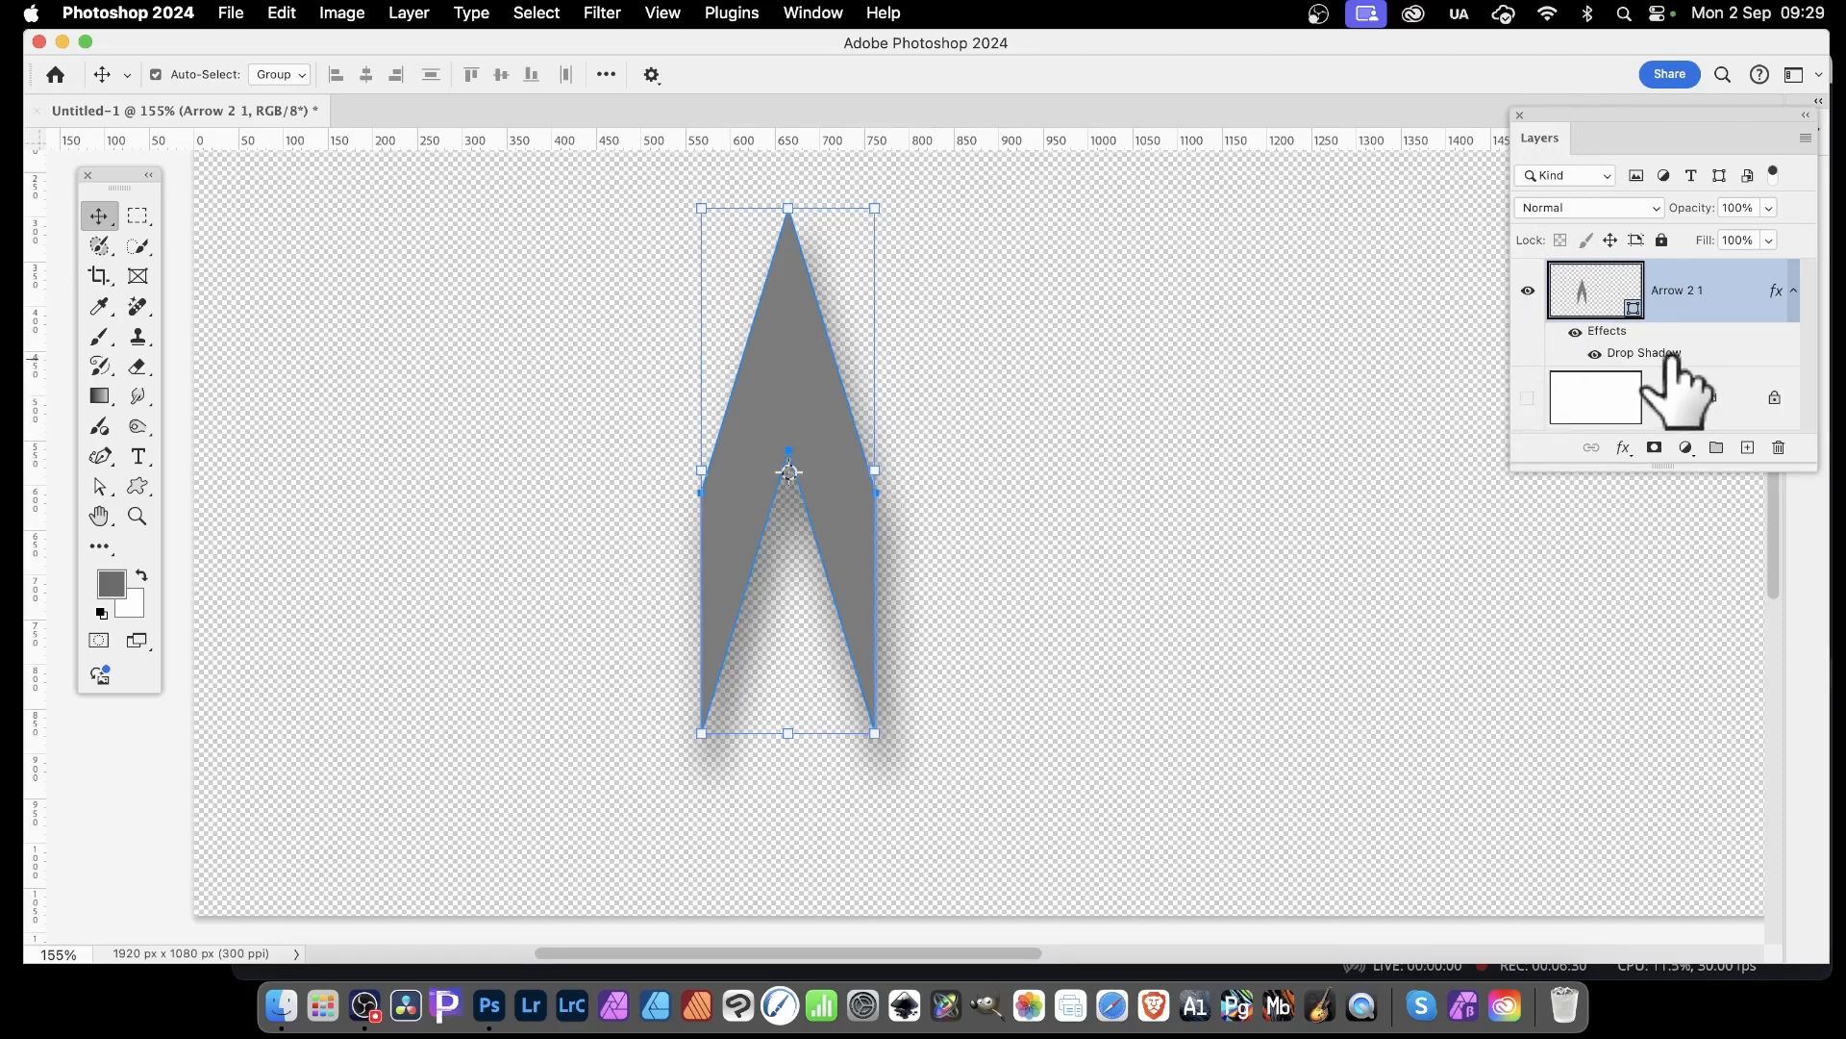
{"action": "left_click_drag", "start_coordinate": [138, 216], "coordinate": [249, 218]}
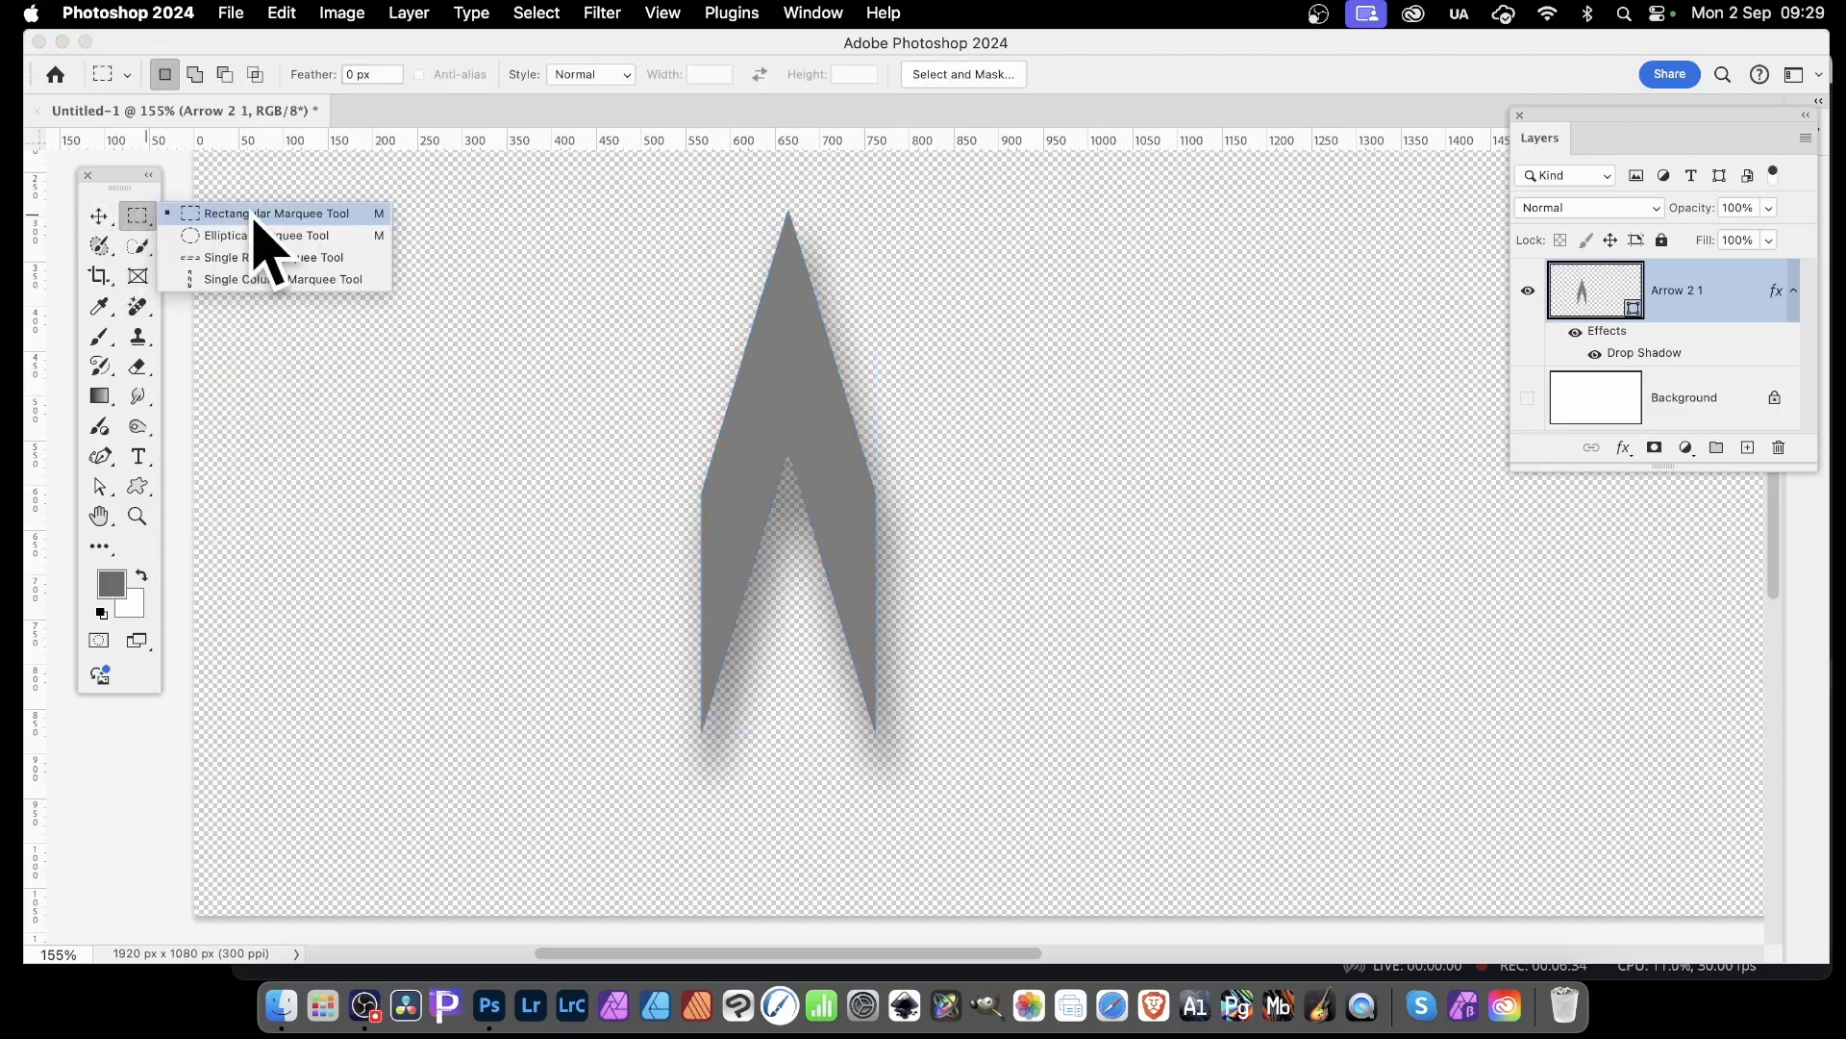
{"action": "left_click", "coordinate": [255, 223]}
{"action": "left_click_drag", "start_coordinate": [643, 186], "coordinate": [936, 810]}
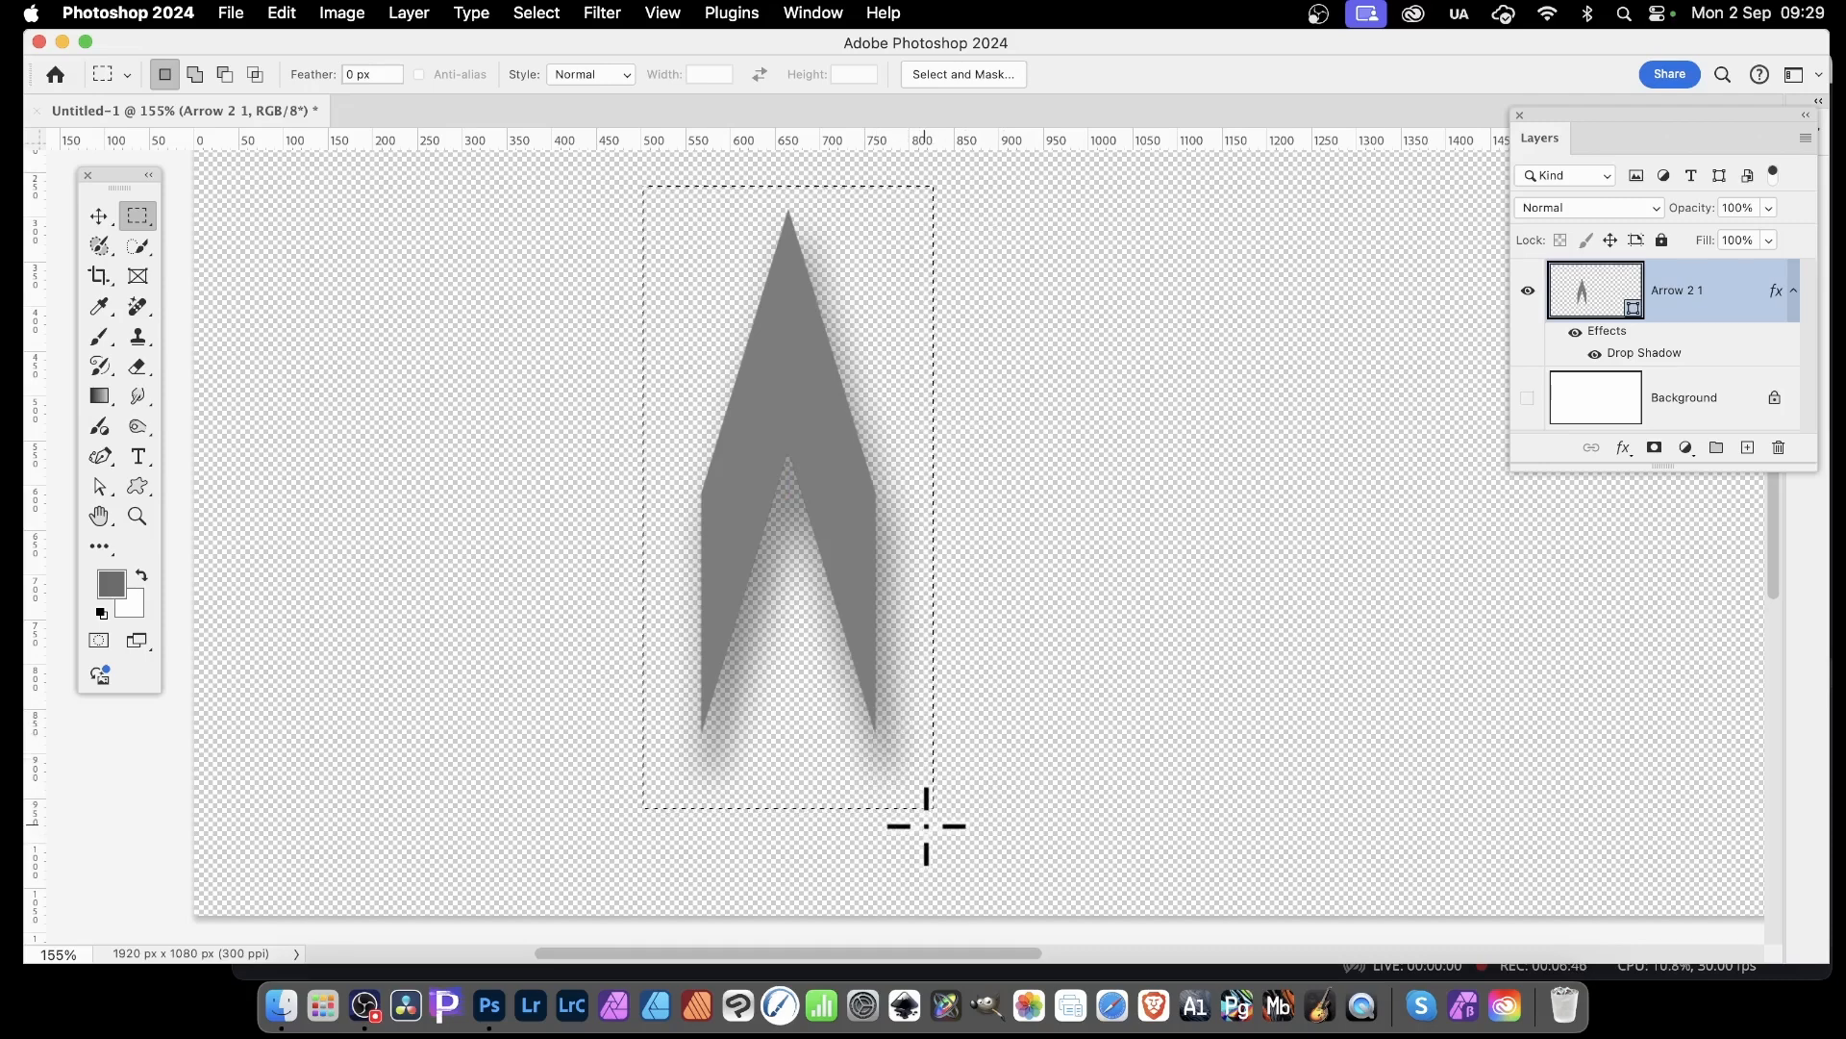
Define the selected arrow area as a pattern under the suggested name and clear the selection
{"action": "left_click", "coordinate": [280, 13]}
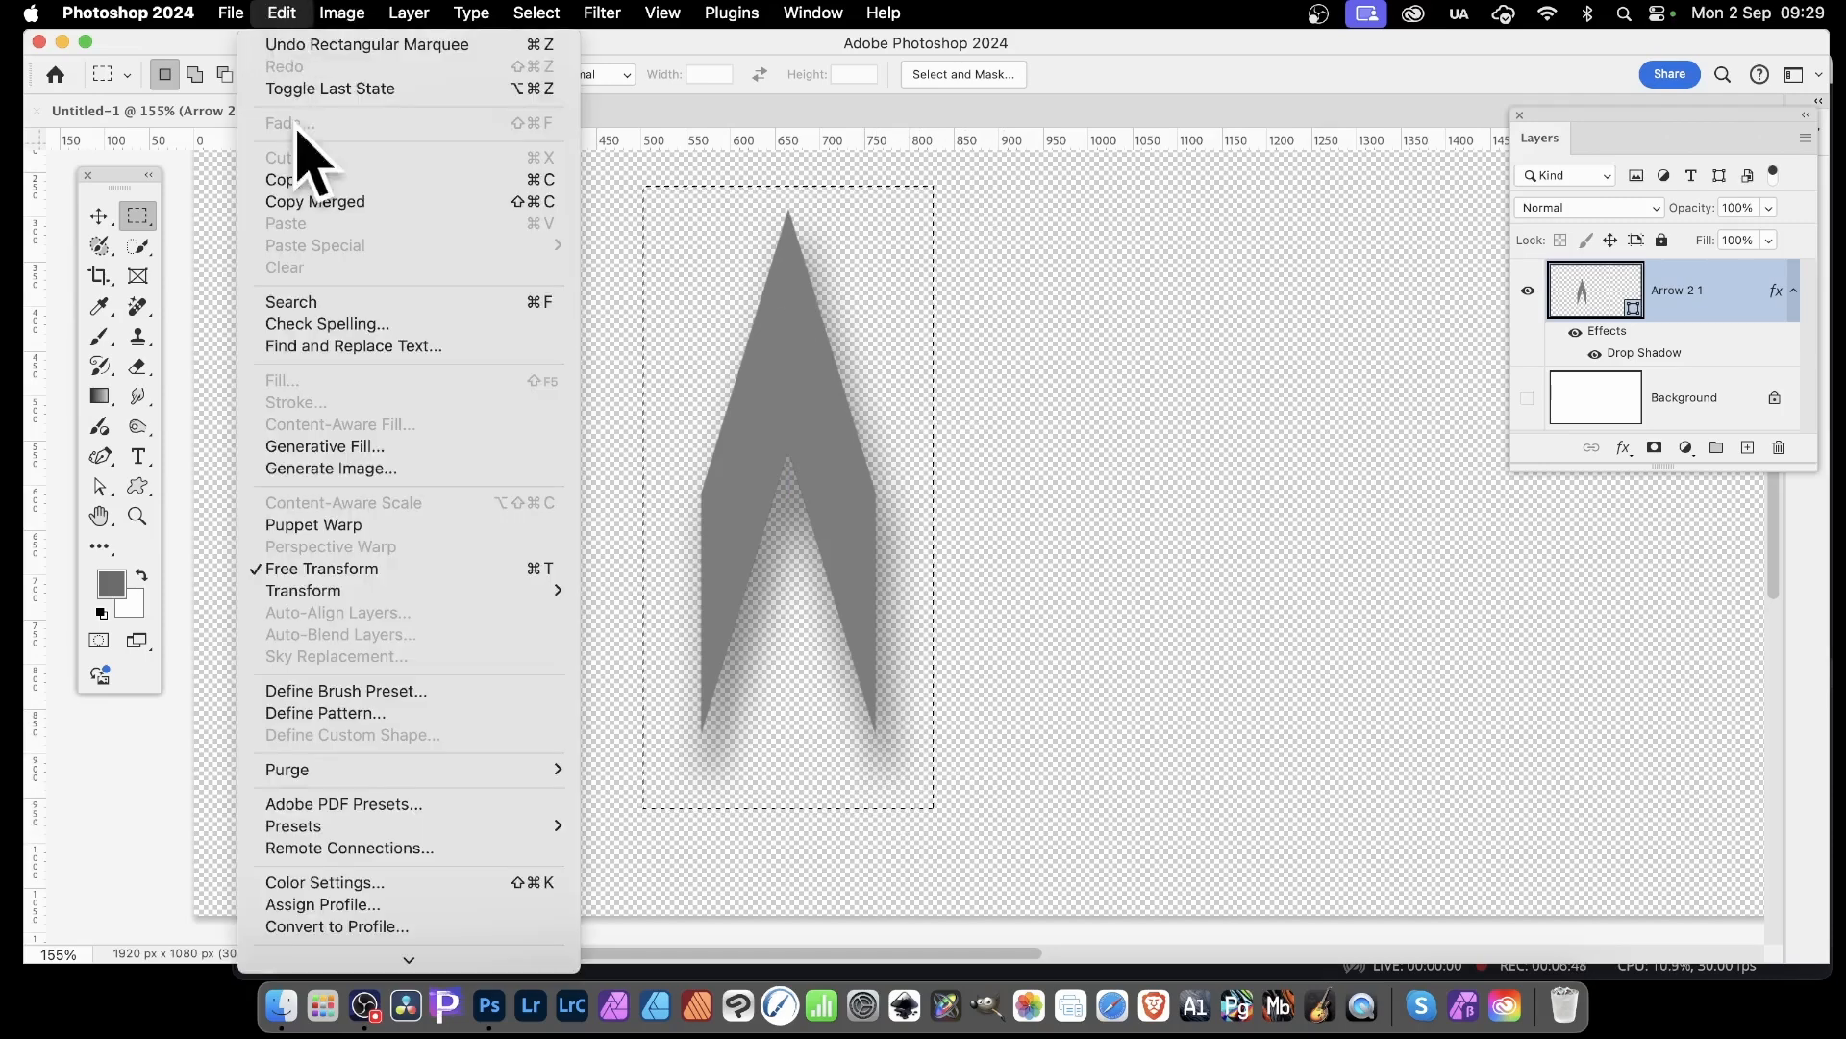
{"action": "left_click", "coordinate": [336, 713]}
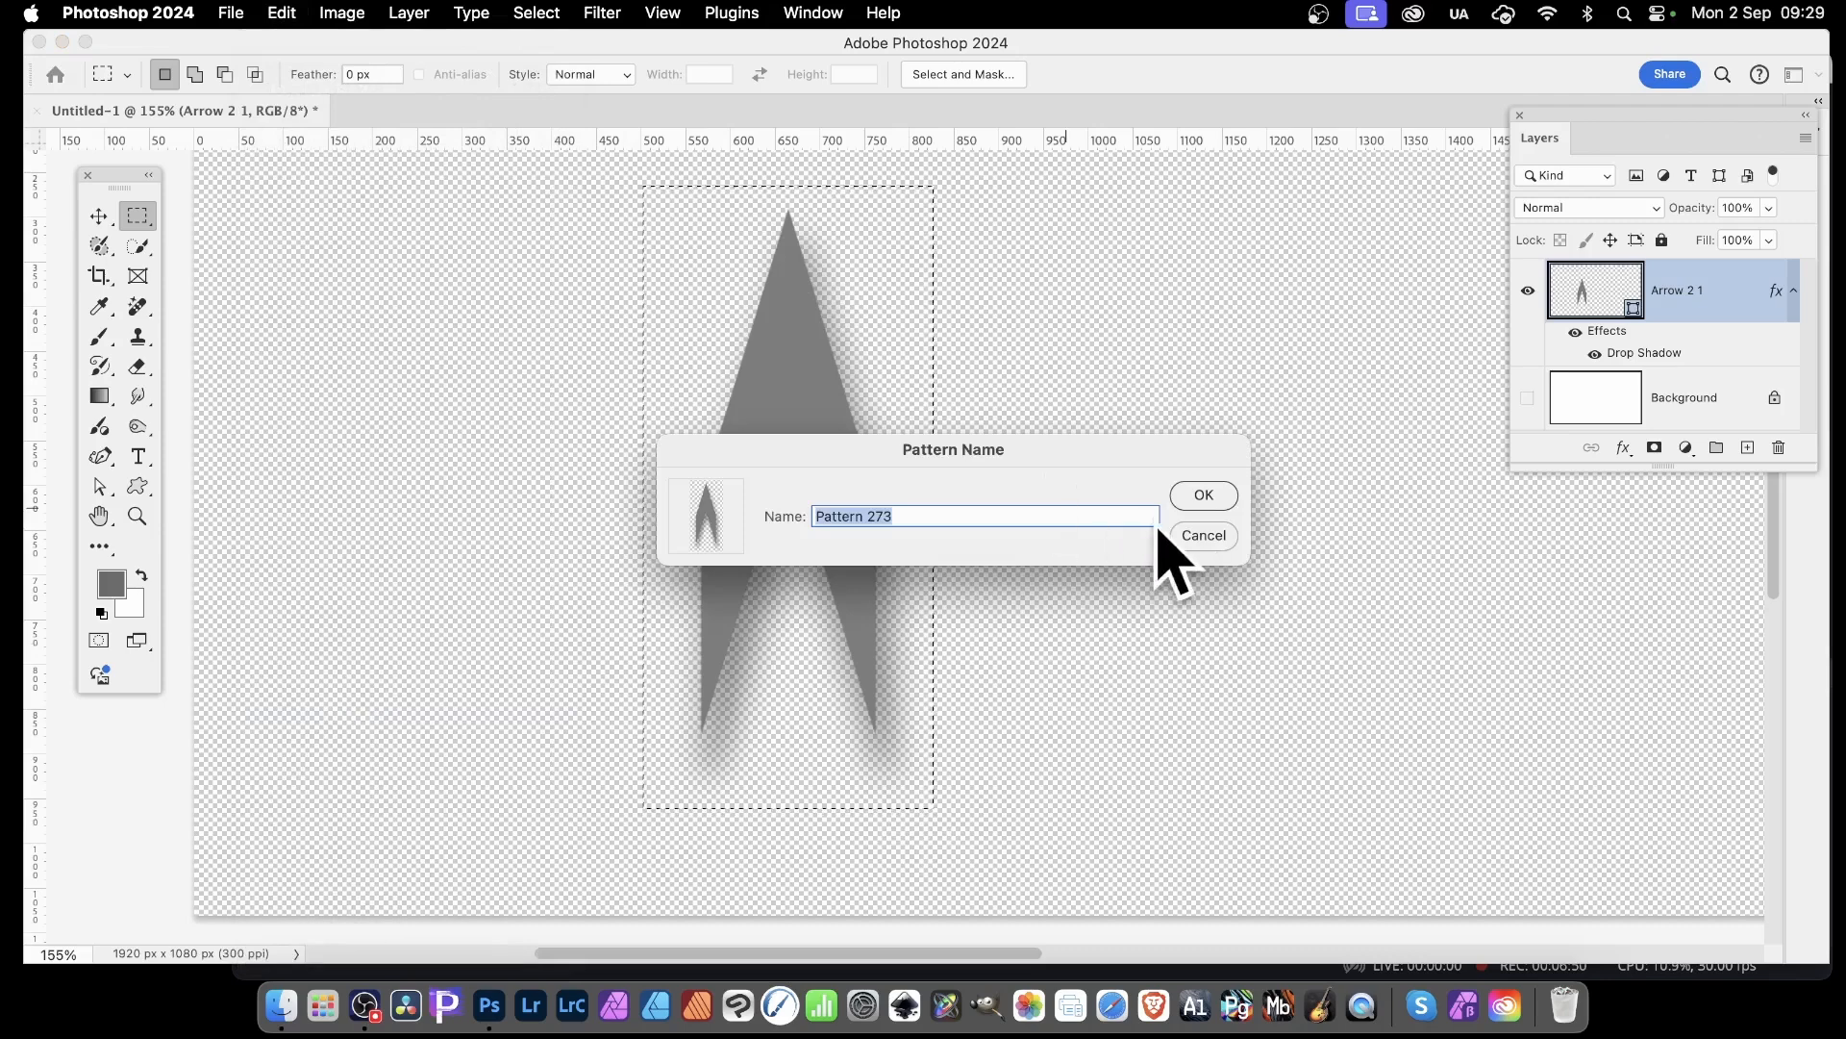
{"action": "left_click", "coordinate": [1204, 494]}
{"action": "left_click", "coordinate": [557, 13]}
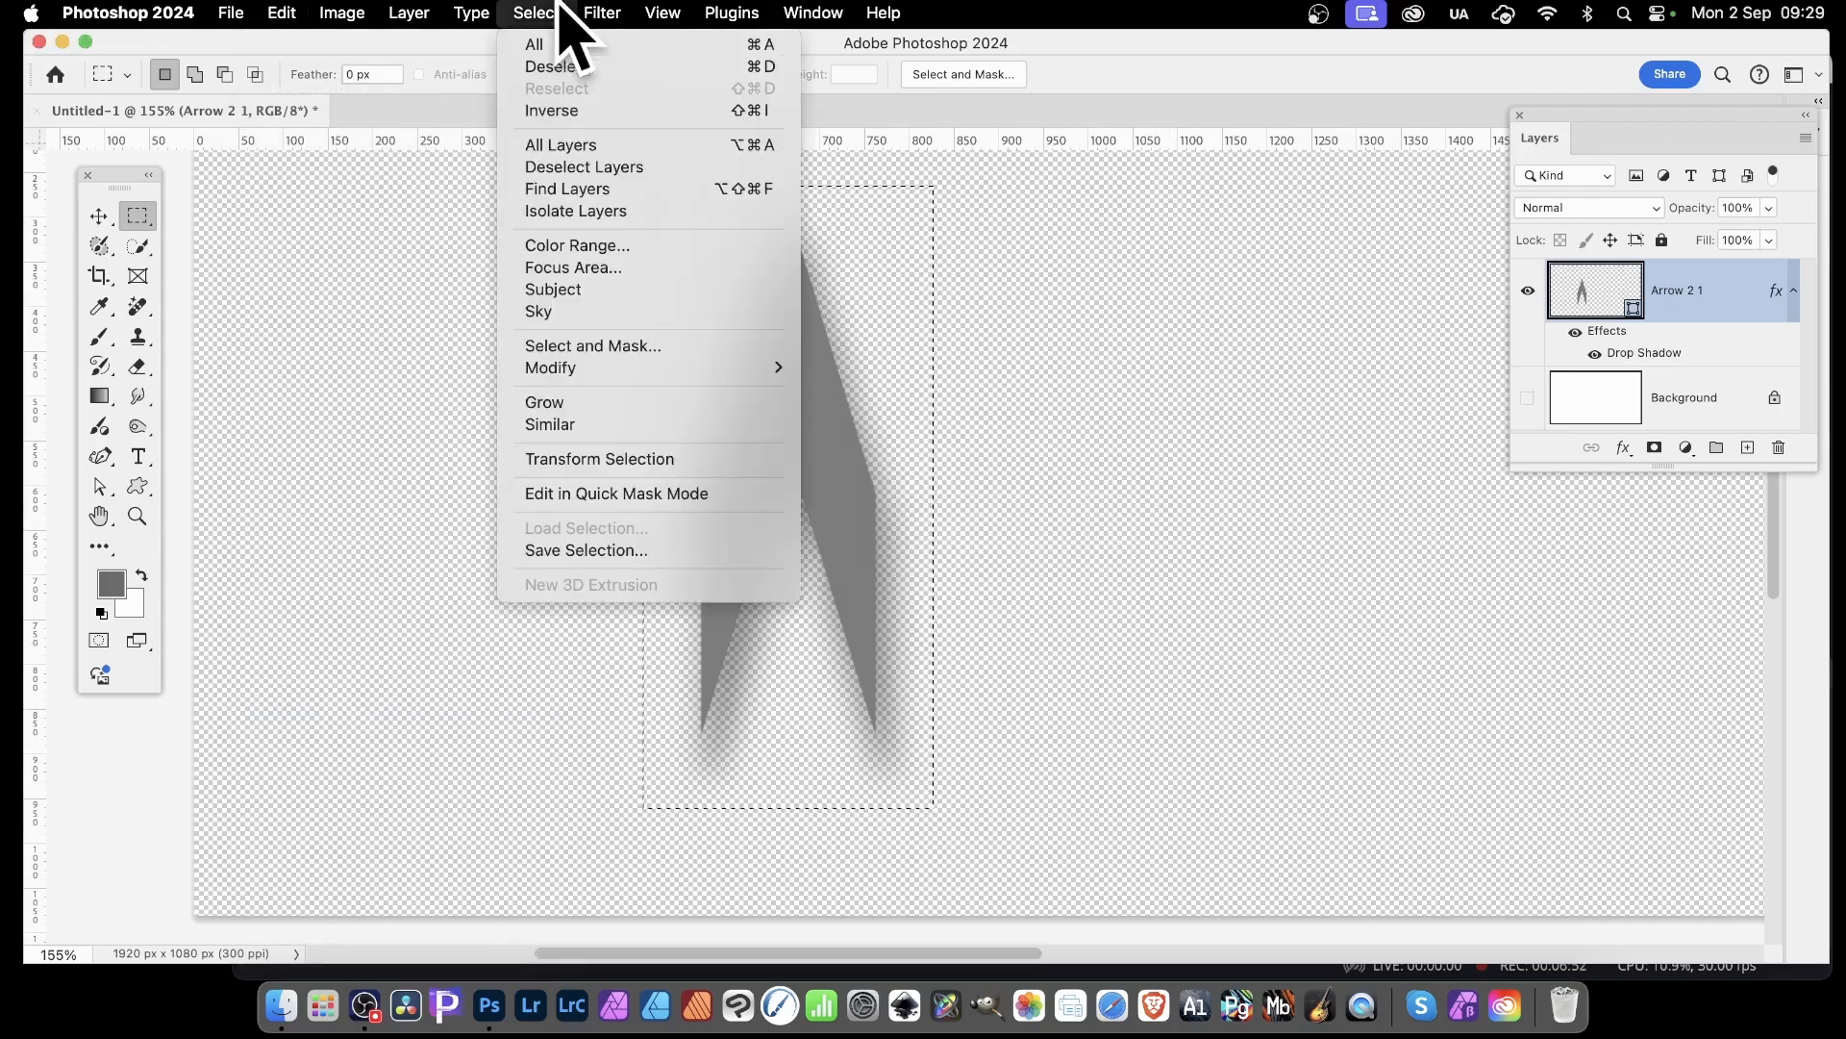
{"action": "left_click", "coordinate": [558, 67]}
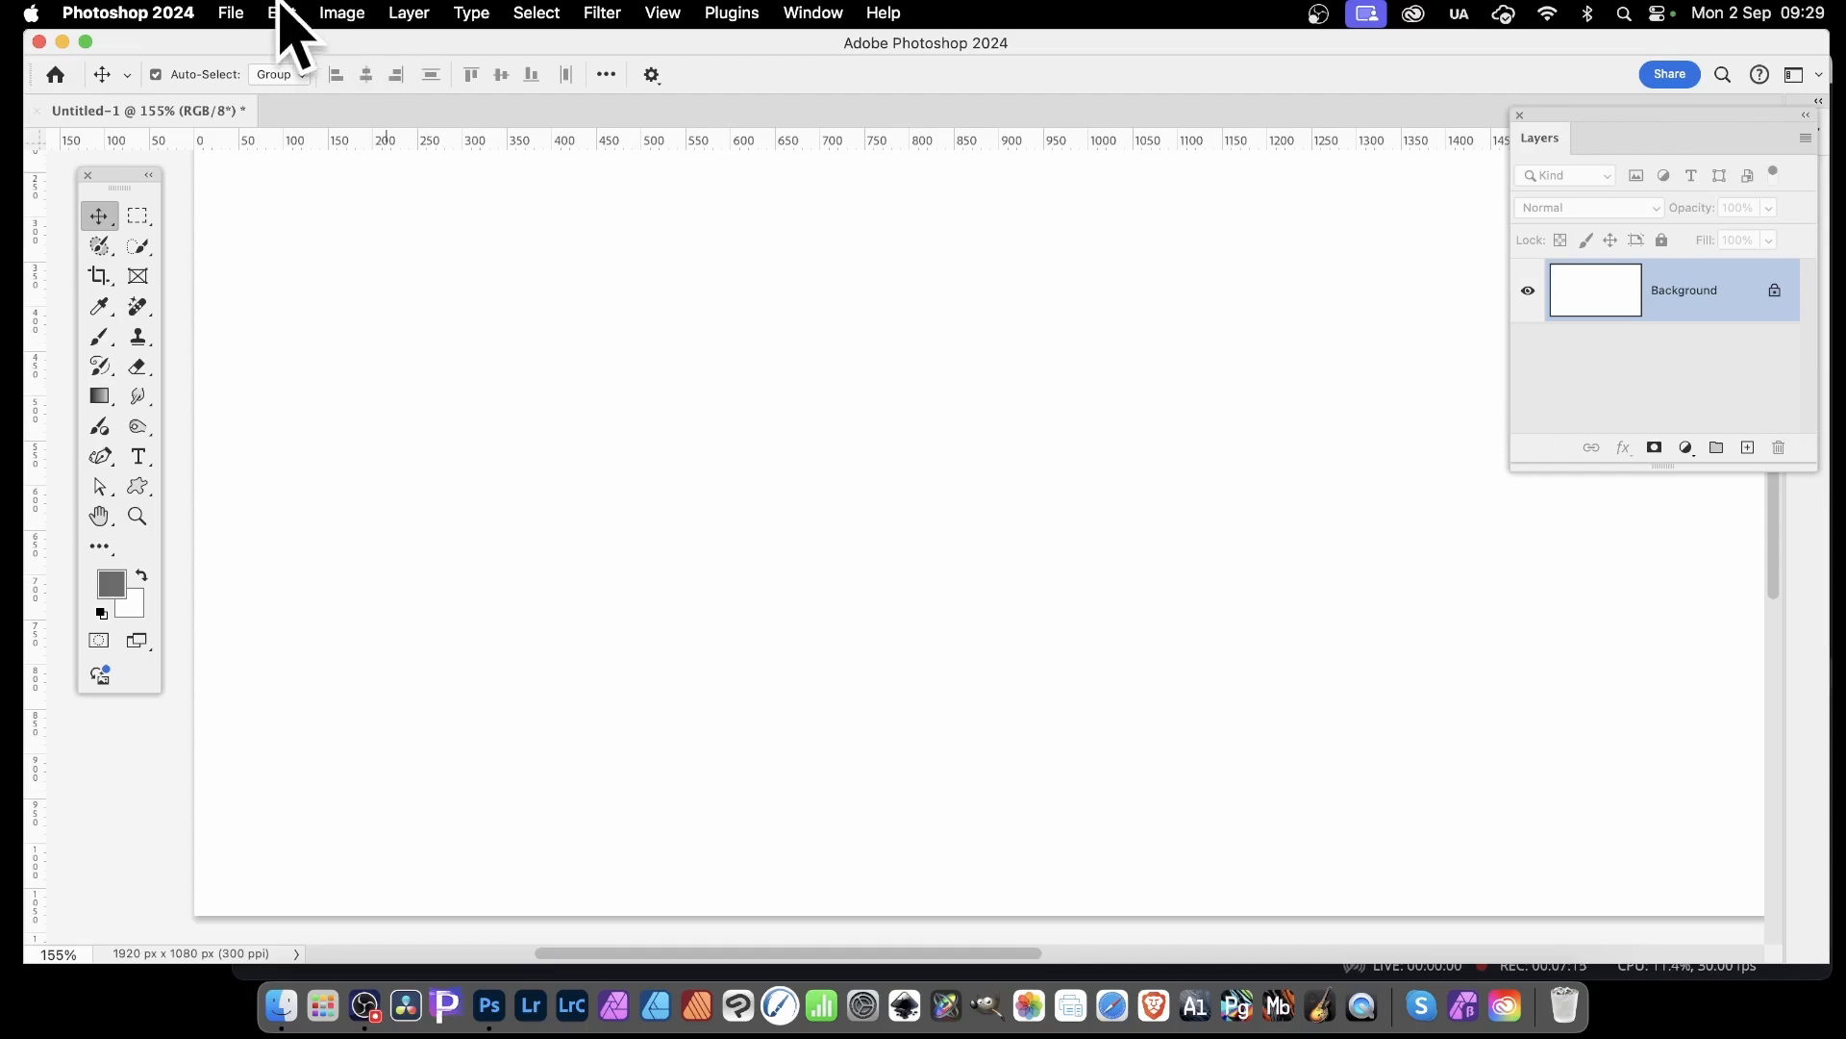
Set up a Fill of the blank Background with Pattern contents, using the newly defined shadowed arrow
{"action": "left_click", "coordinate": [288, 8]}
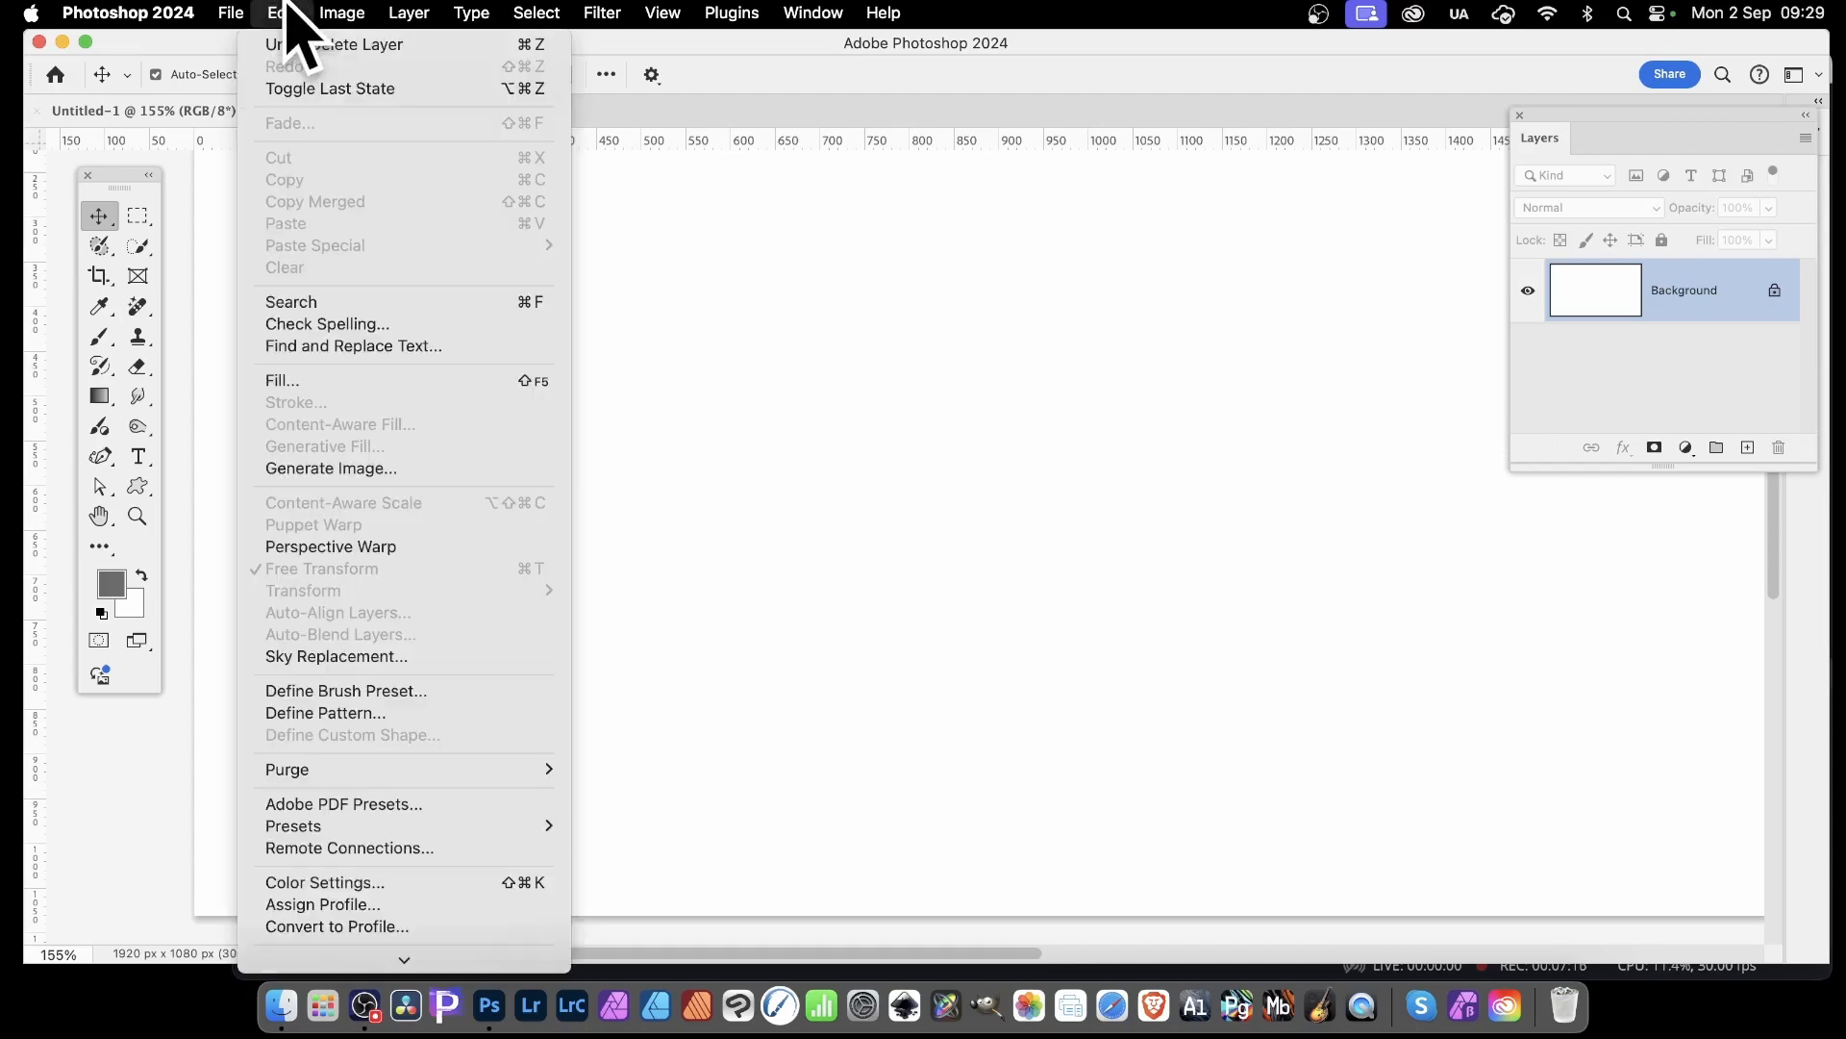
{"action": "left_click", "coordinate": [326, 381]}
{"action": "left_click", "coordinate": [565, 318]}
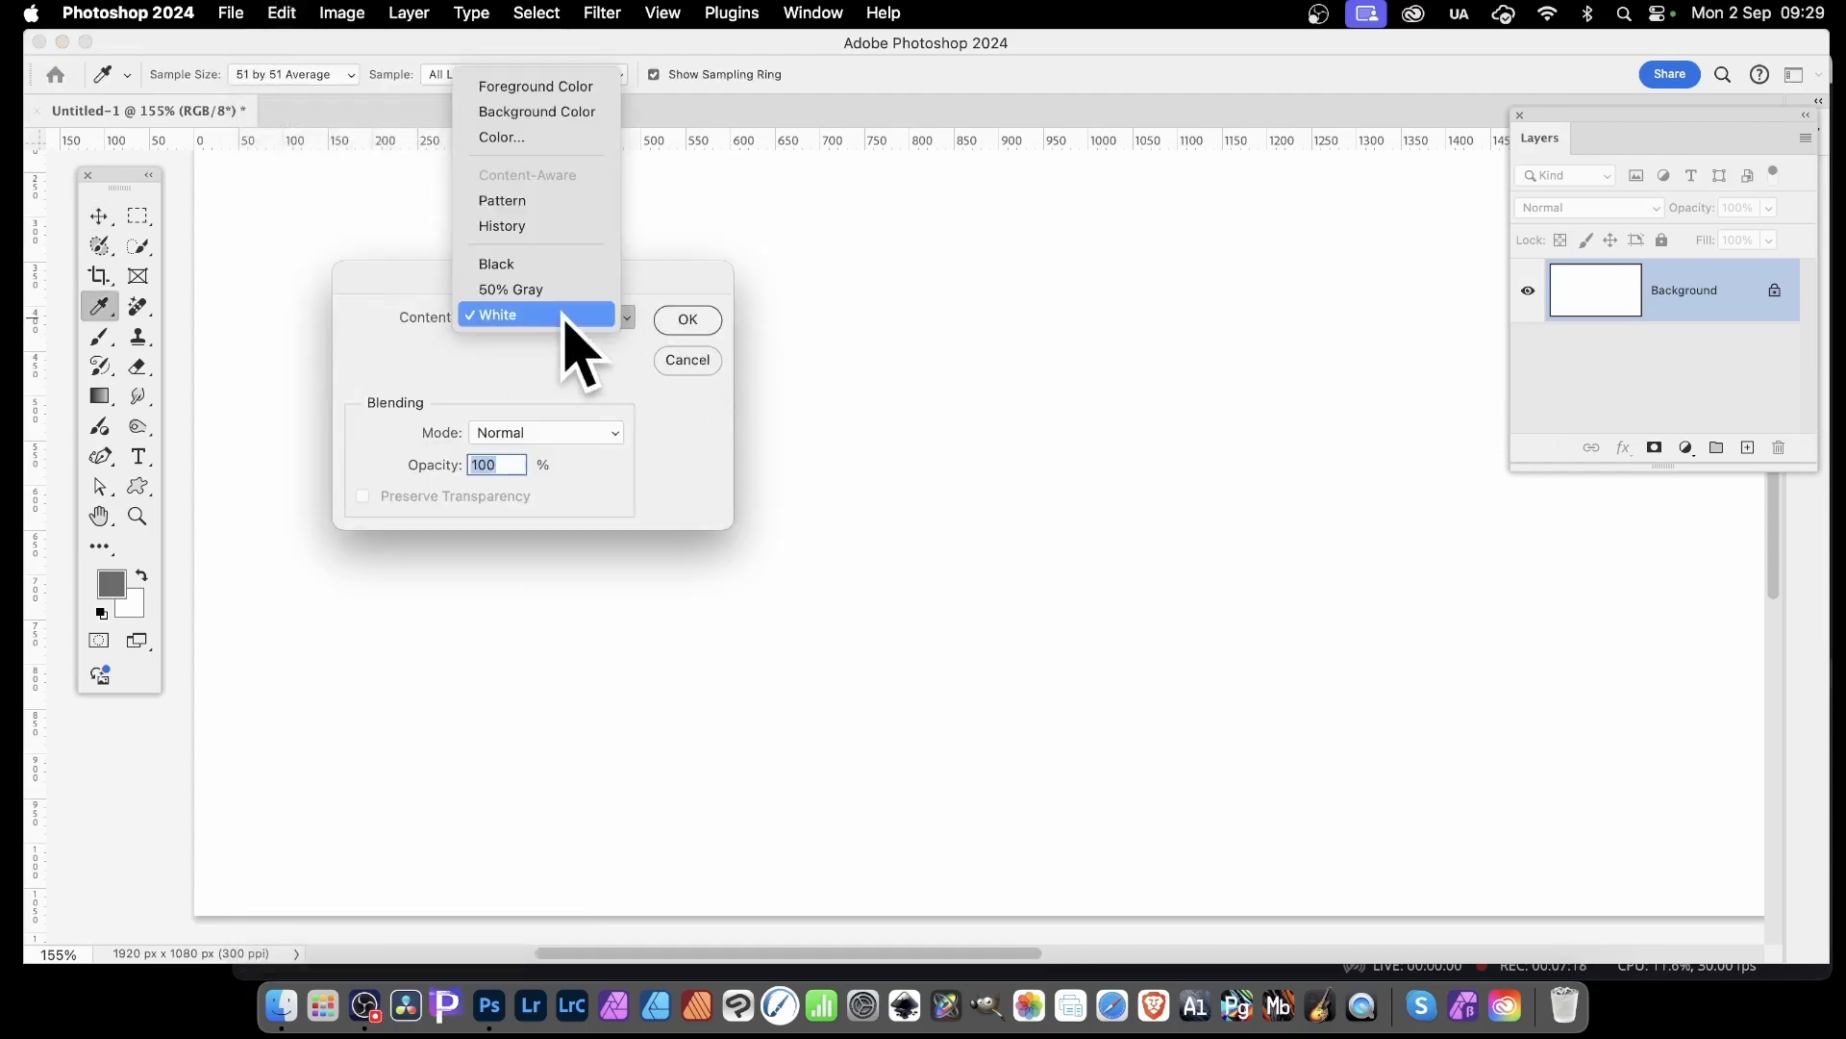
{"action": "left_click", "coordinate": [546, 202]}
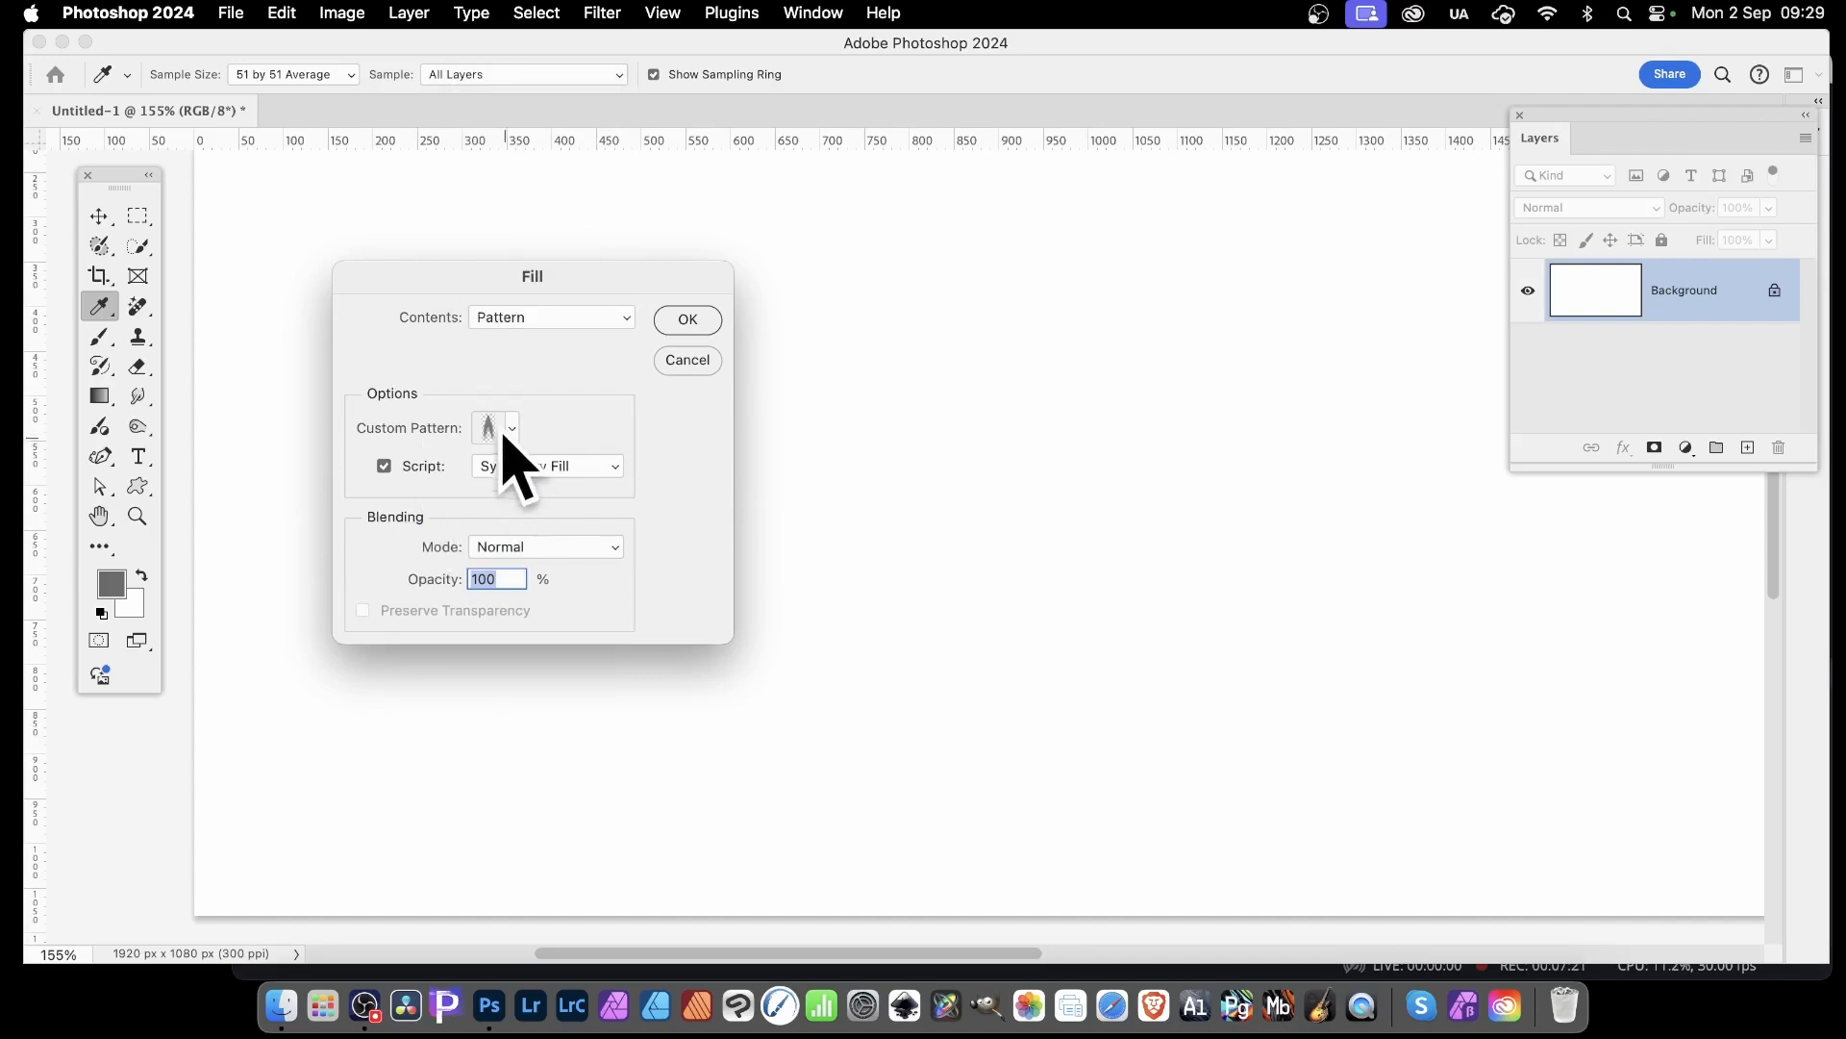
{"action": "left_click", "coordinate": [513, 428]}
{"action": "left_click", "coordinate": [590, 615]}
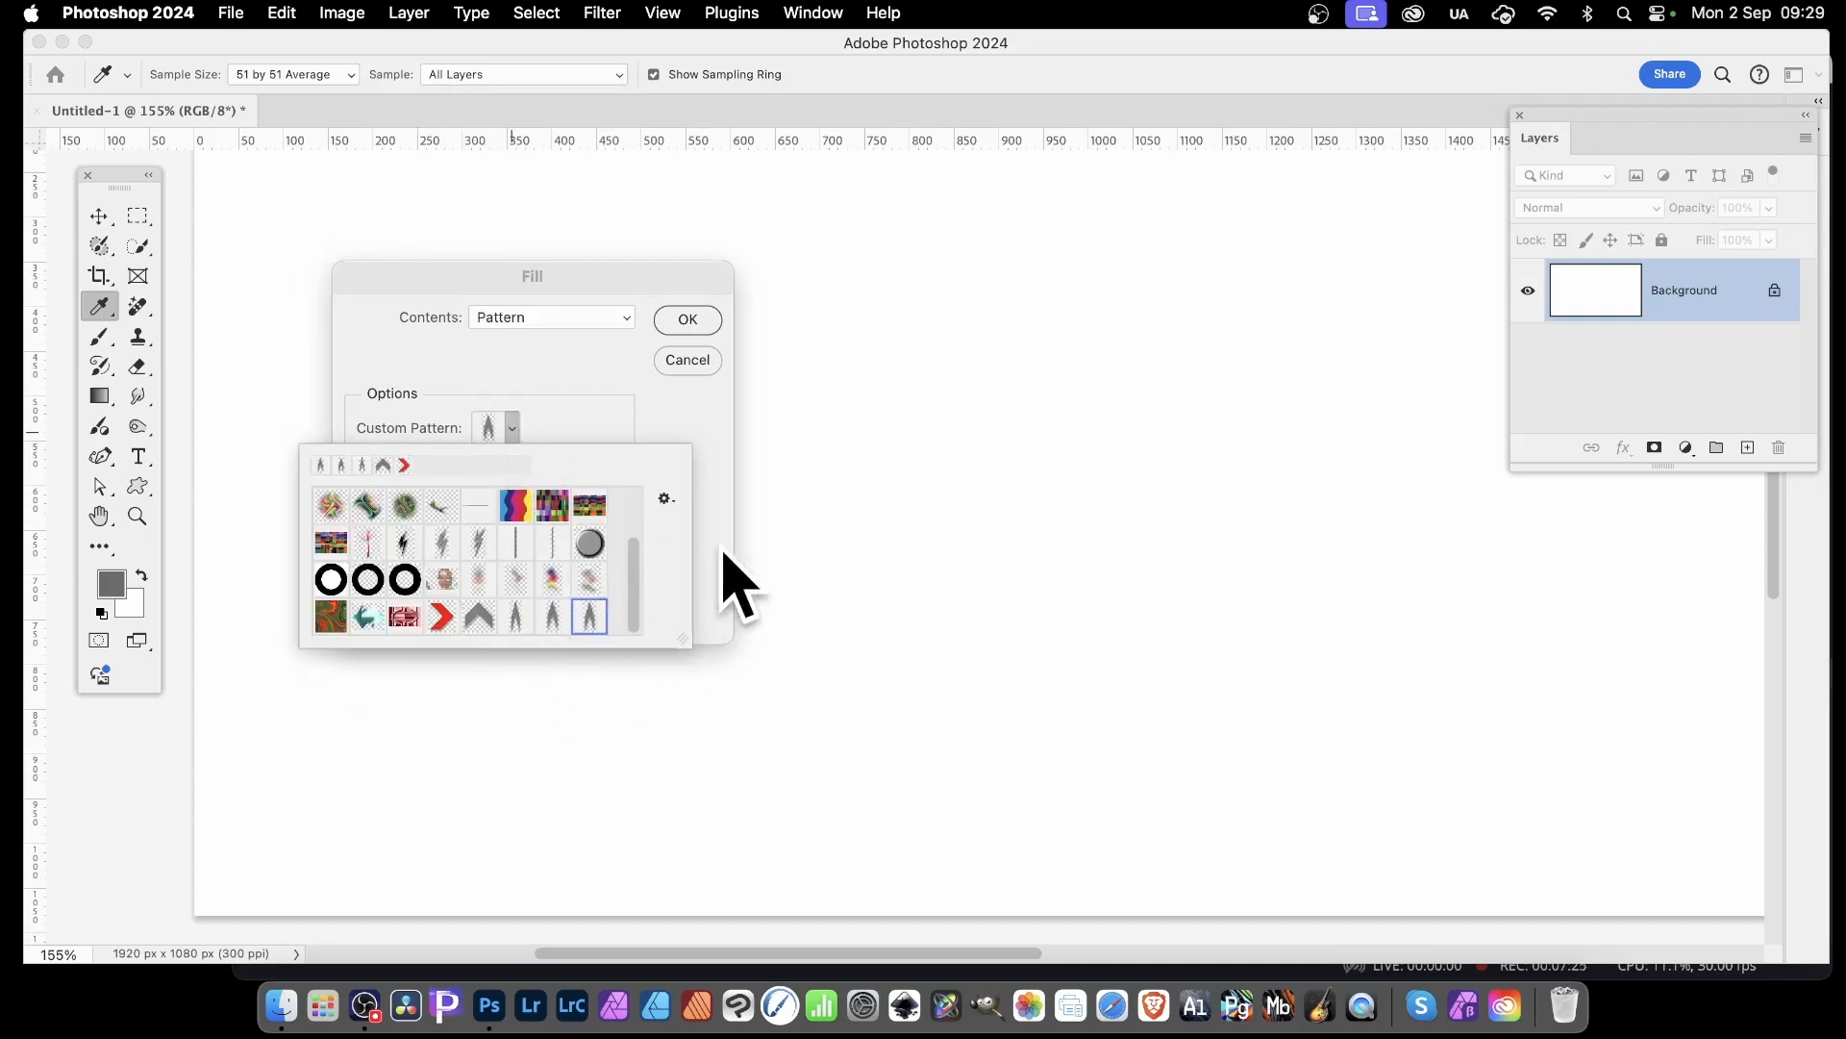
{"action": "left_click", "coordinate": [663, 496]}
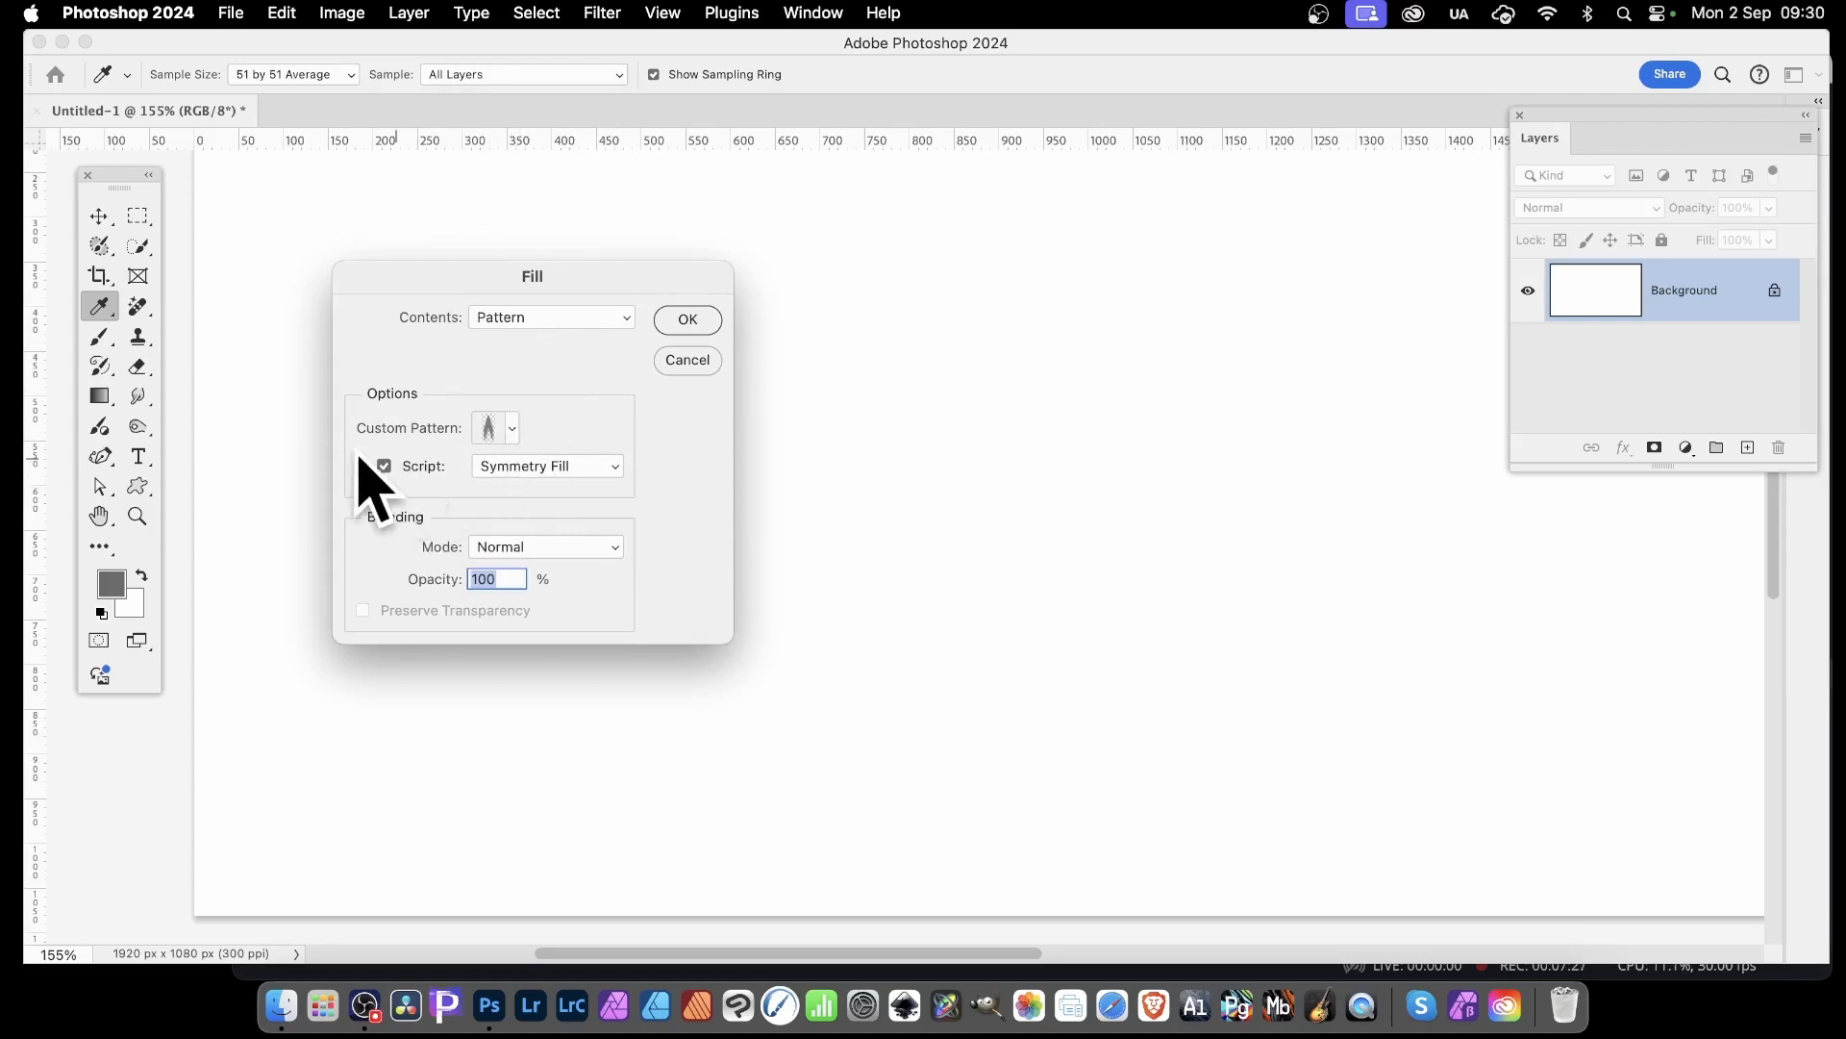
Fill the Background with the Symmetry Fill script, setting the pattern translation to -56% of width and 97% of height
{"action": "left_click", "coordinate": [389, 470]}
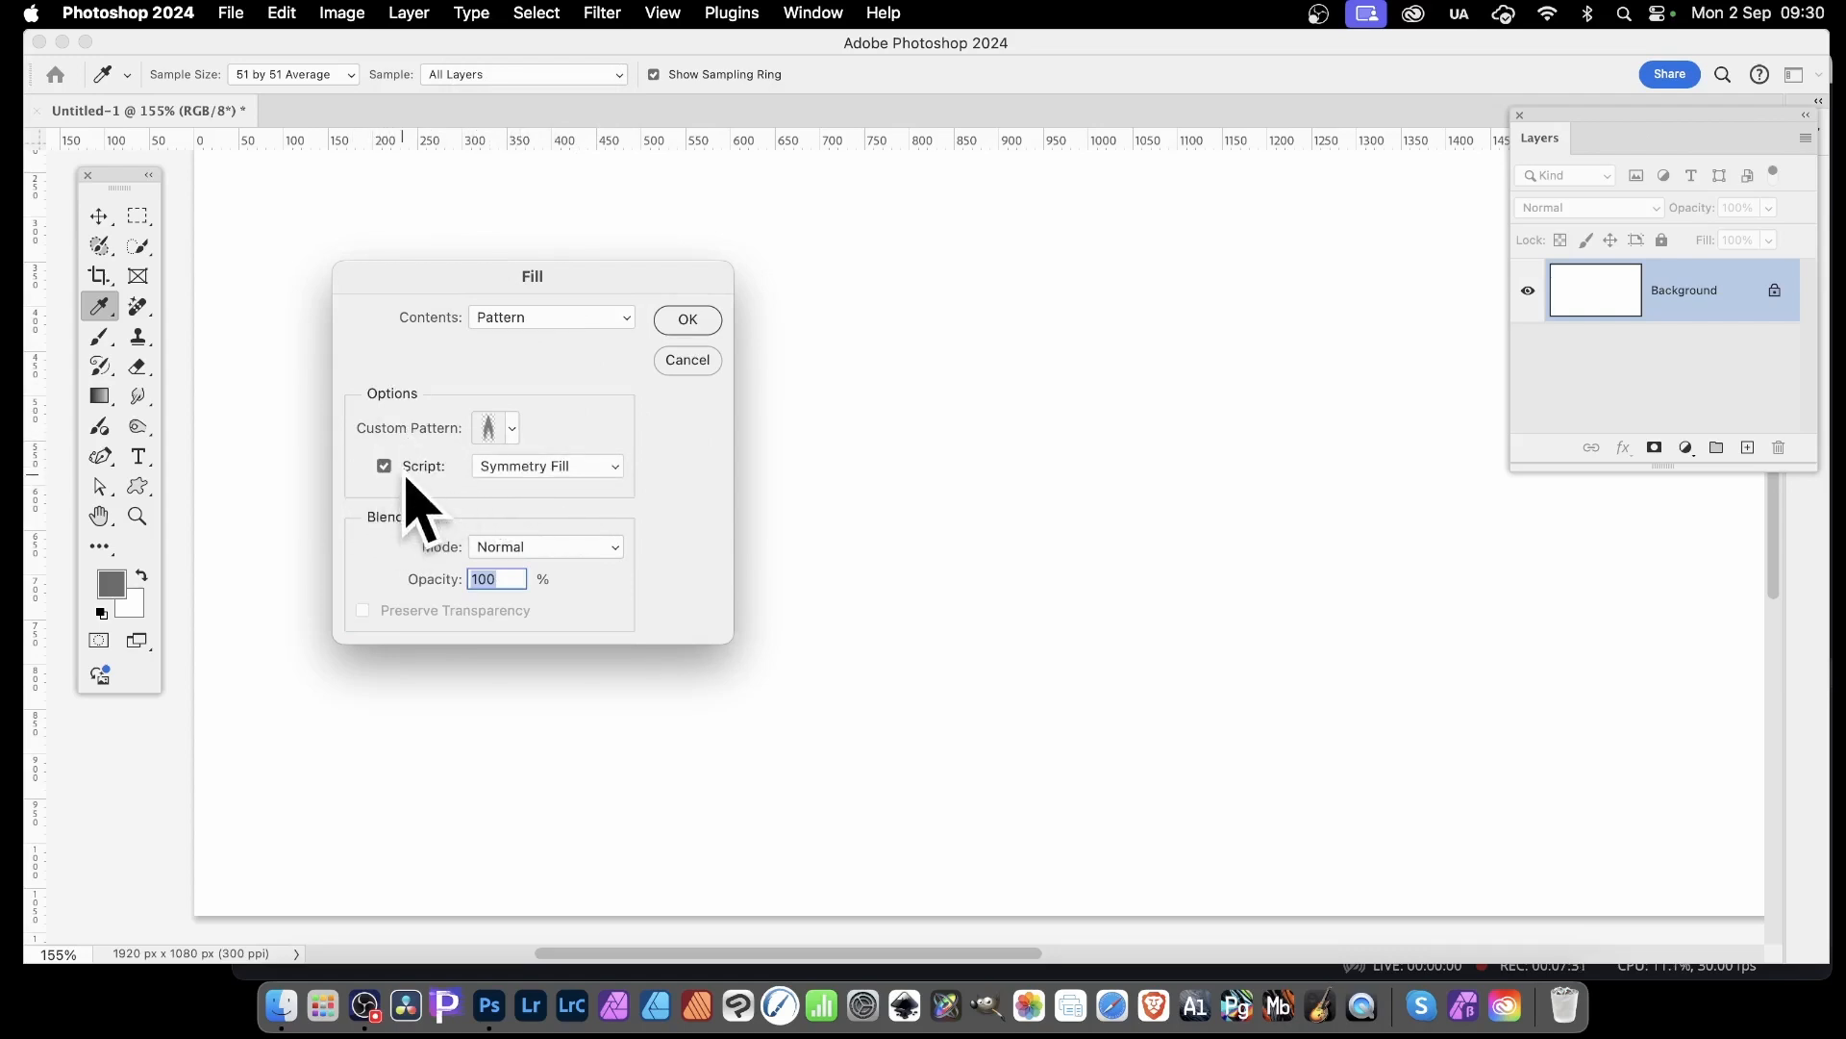
{"action": "left_click", "coordinate": [582, 468]}
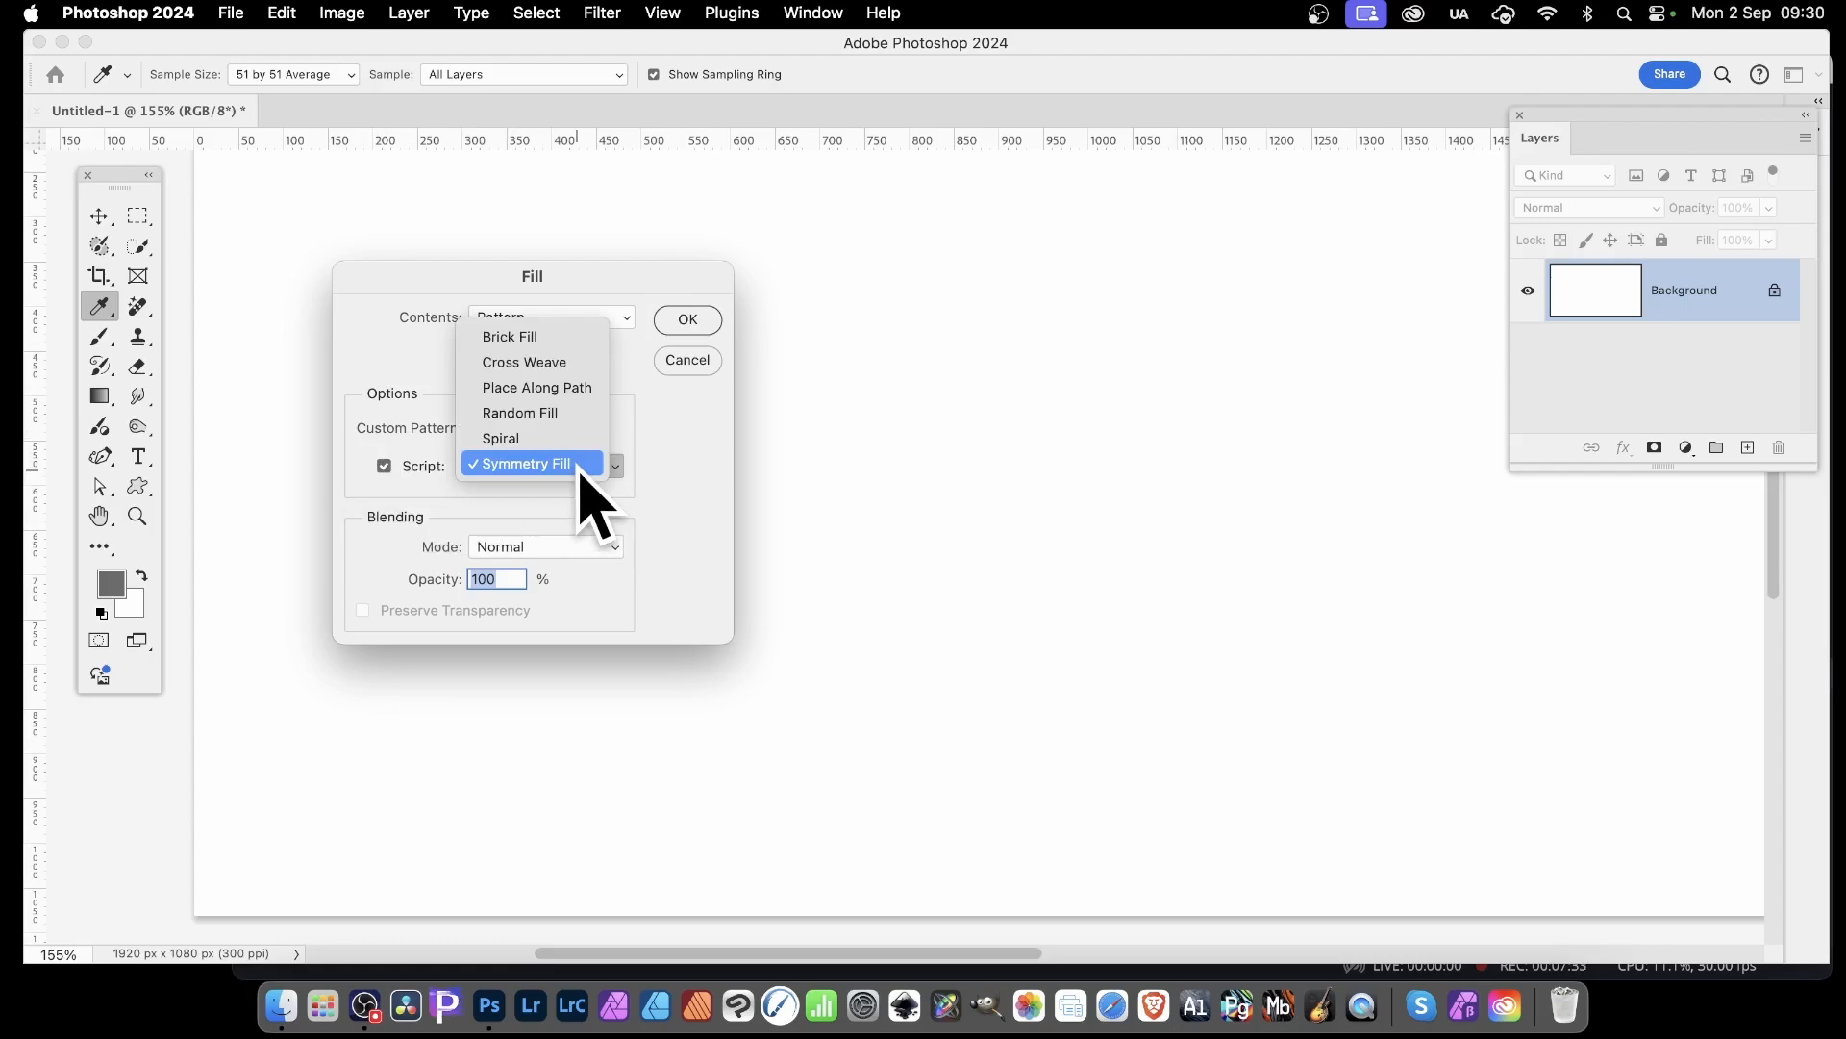
{"action": "left_click", "coordinate": [581, 465]}
{"action": "left_click", "coordinate": [686, 319]}
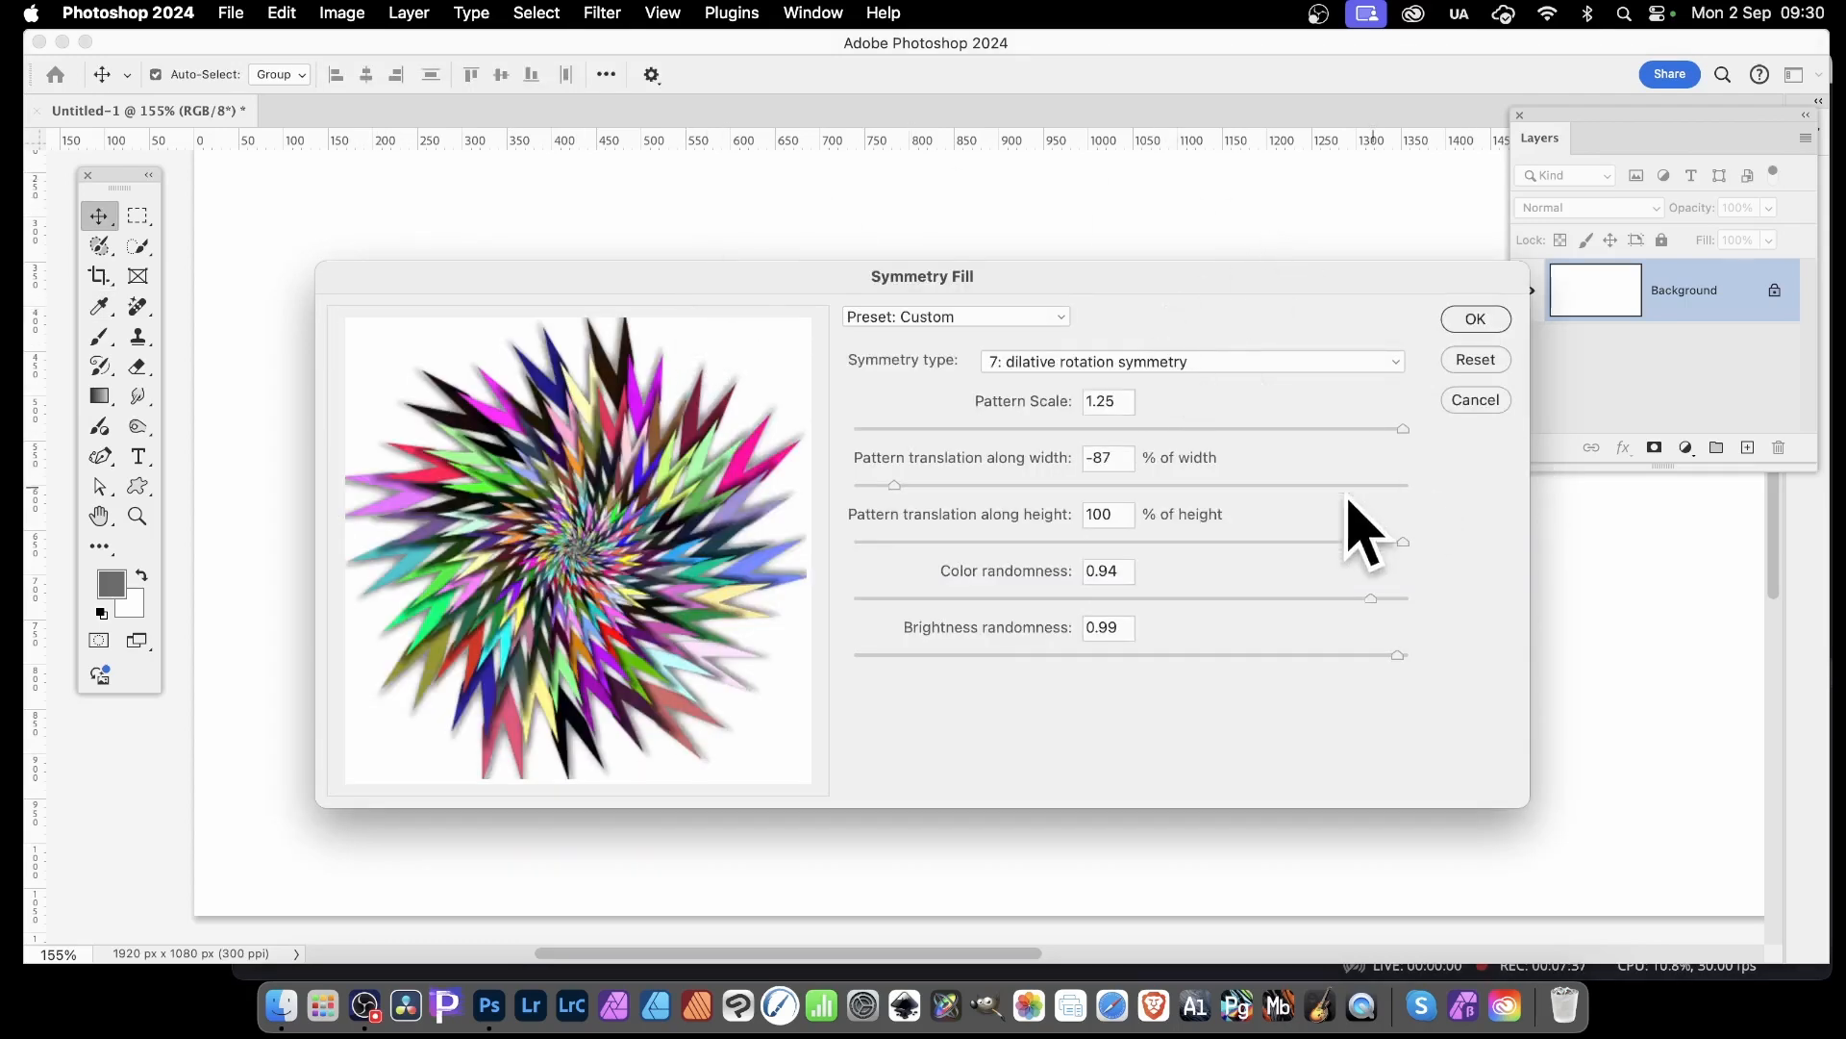
{"action": "left_click_drag", "start_coordinate": [895, 484], "coordinate": [1400, 541]}
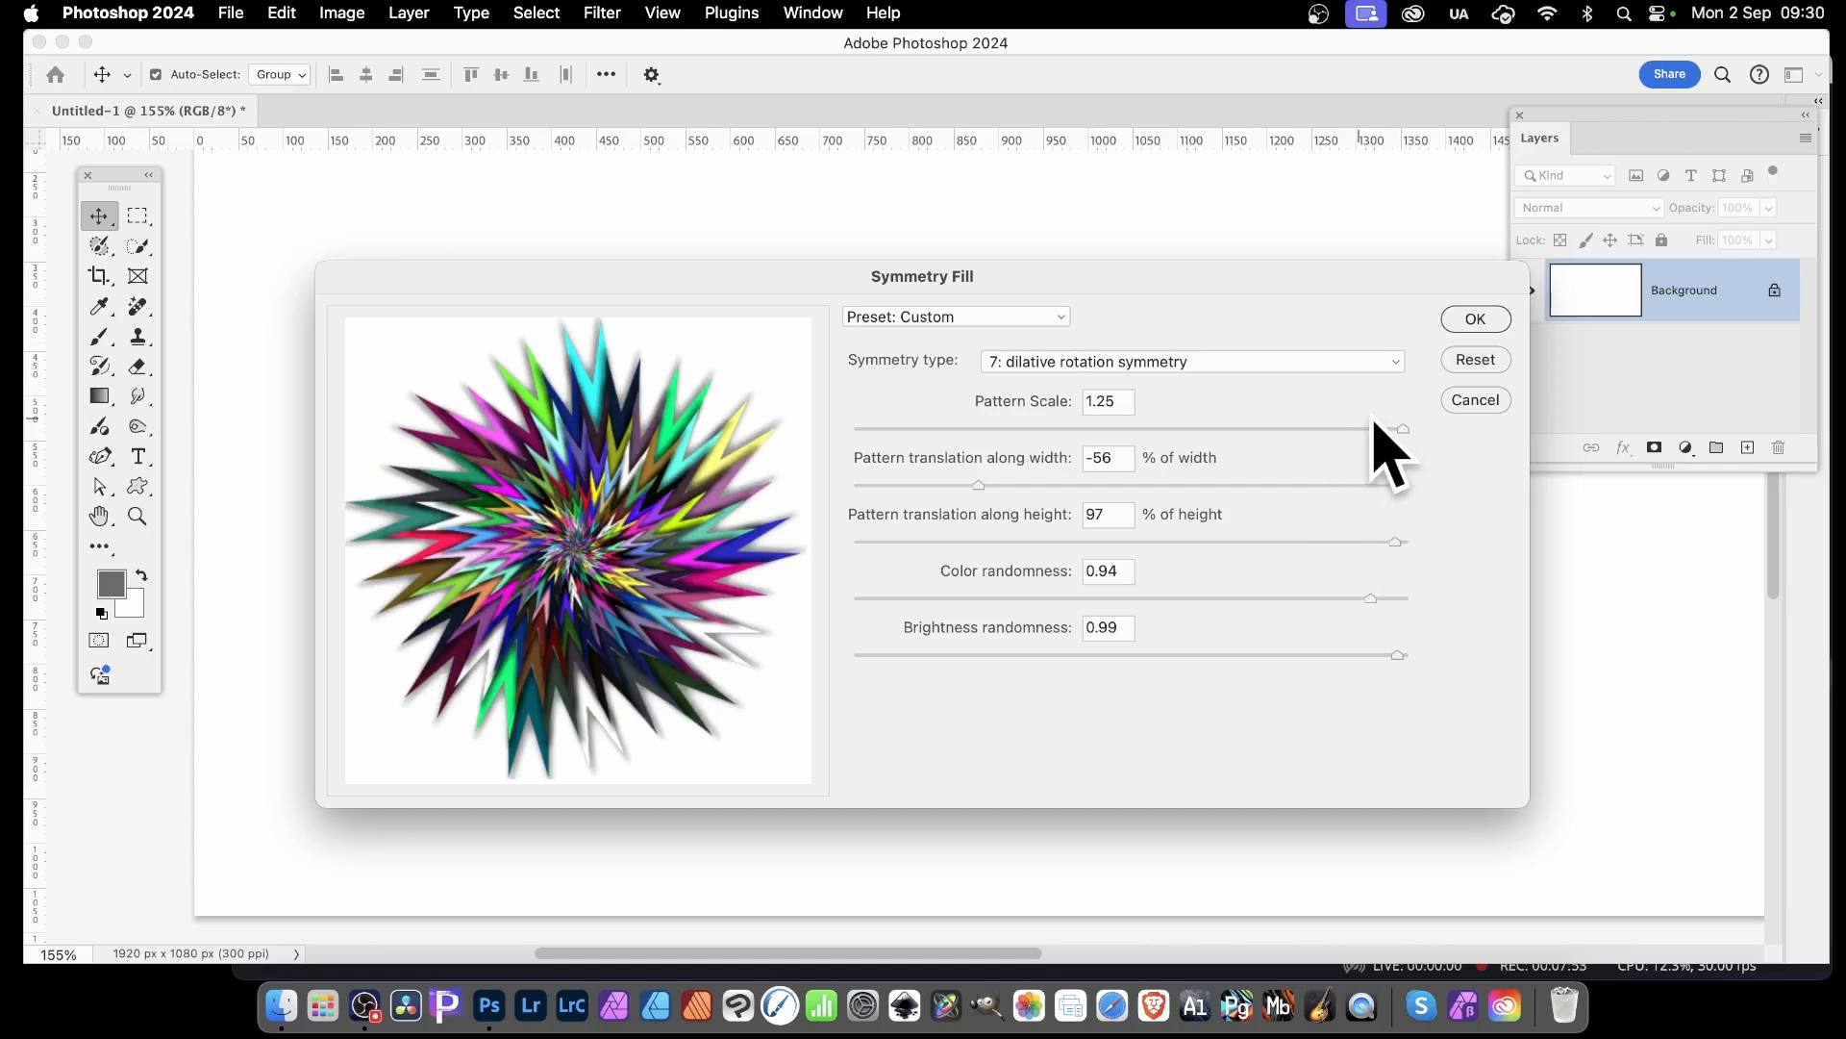
{"action": "left_click", "coordinate": [1479, 320]}
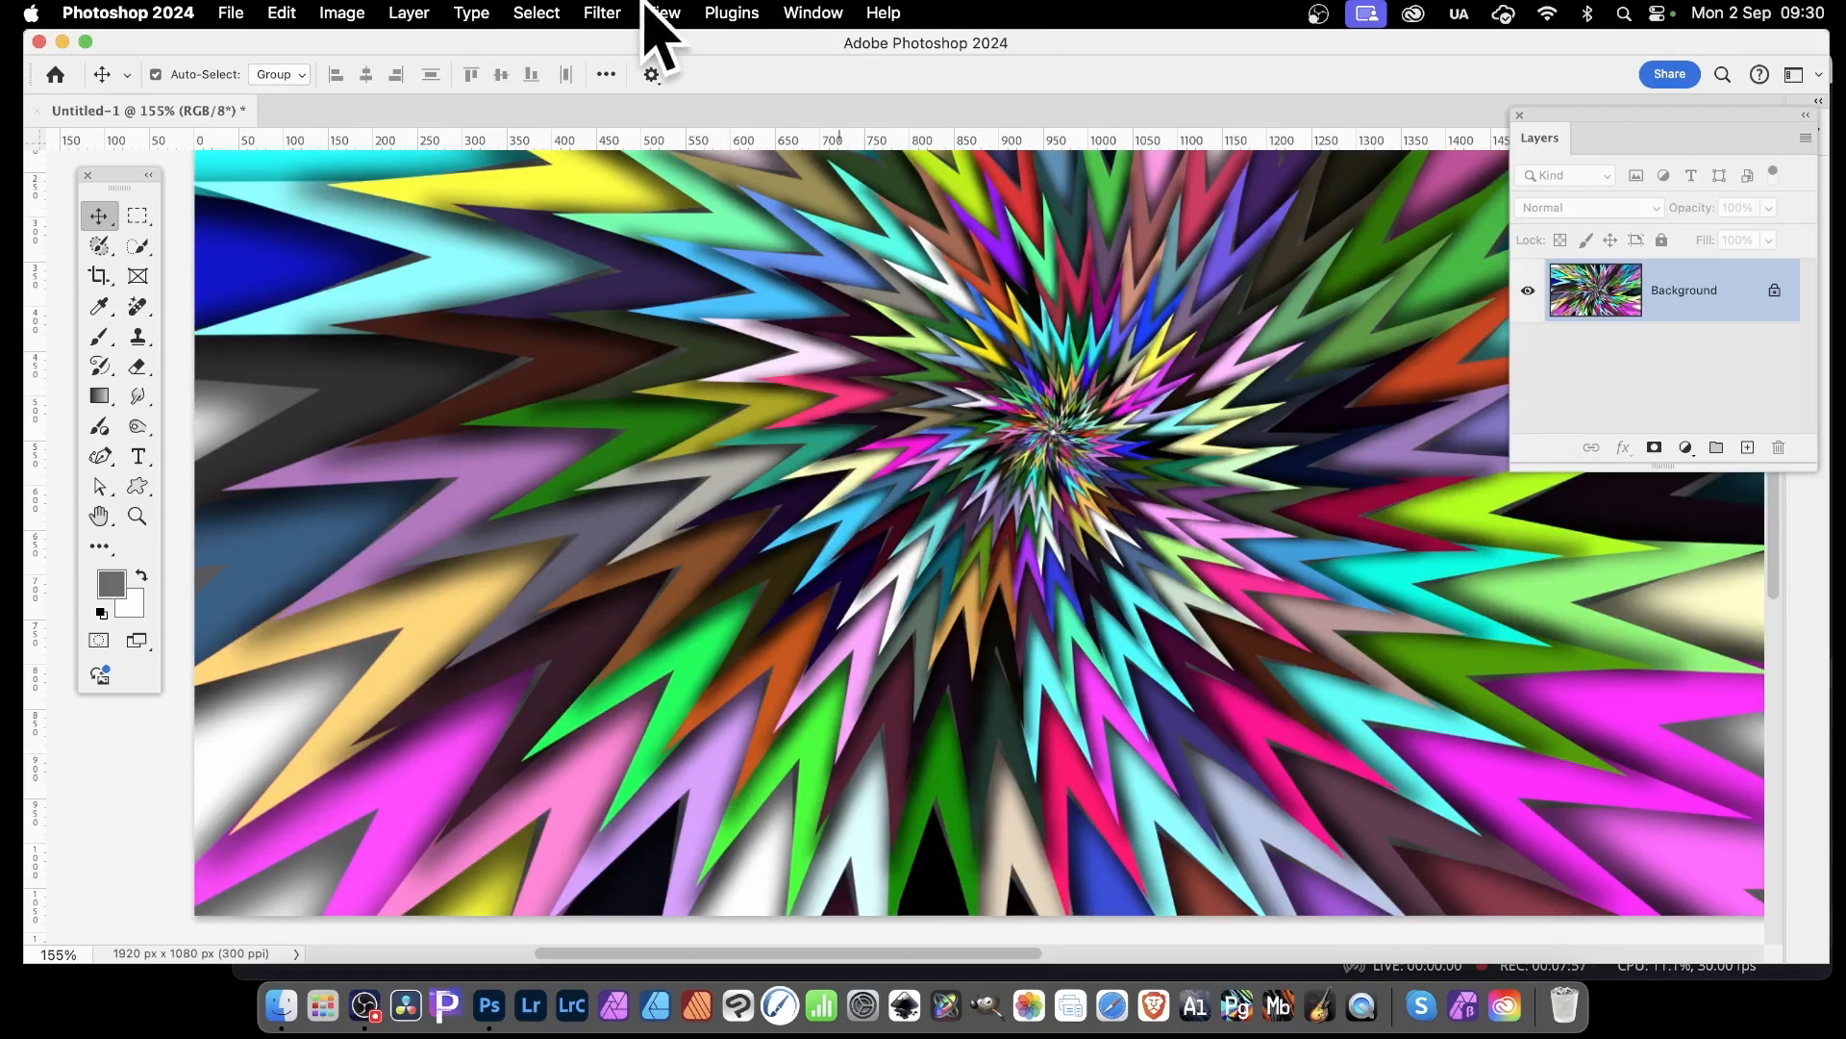
Repeat the scripted Symmetry Fill with the same pattern and settings to produce a different random colouring
{"action": "left_click", "coordinate": [271, 10]}
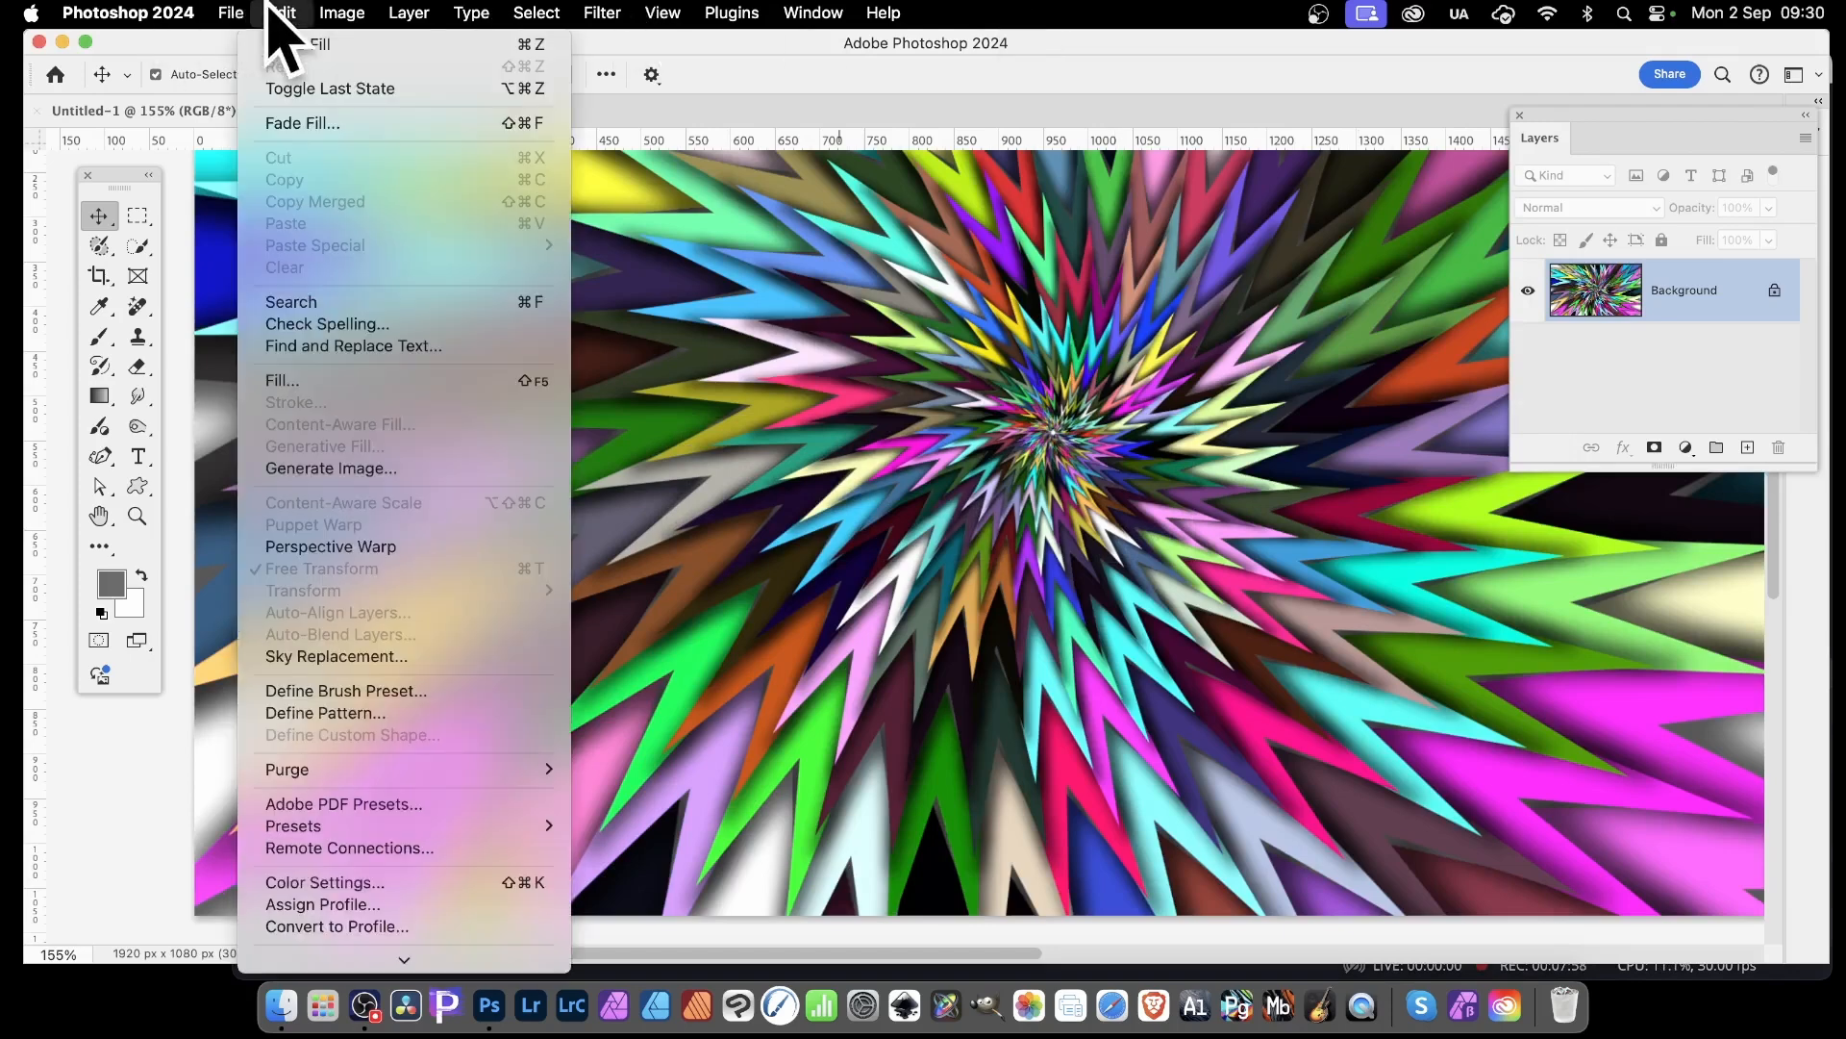
{"action": "left_click", "coordinate": [321, 380]}
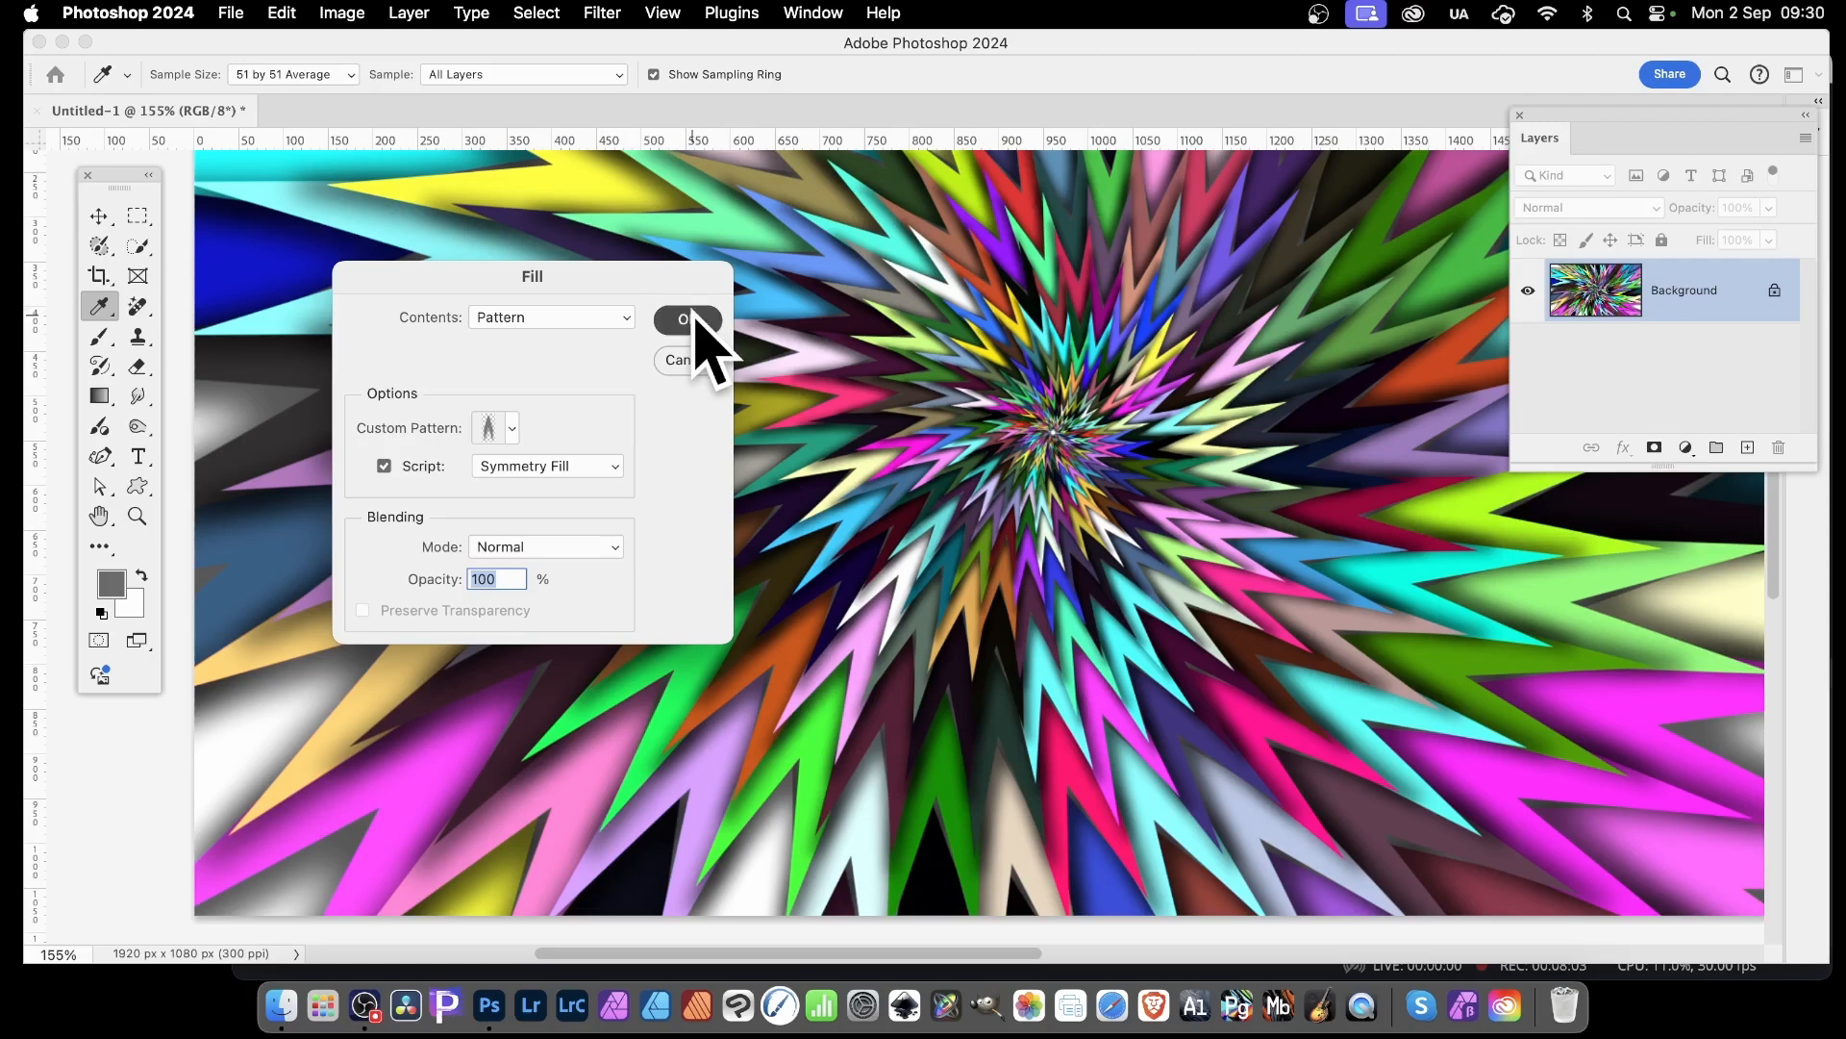
{"action": "left_click", "coordinate": [688, 320]}
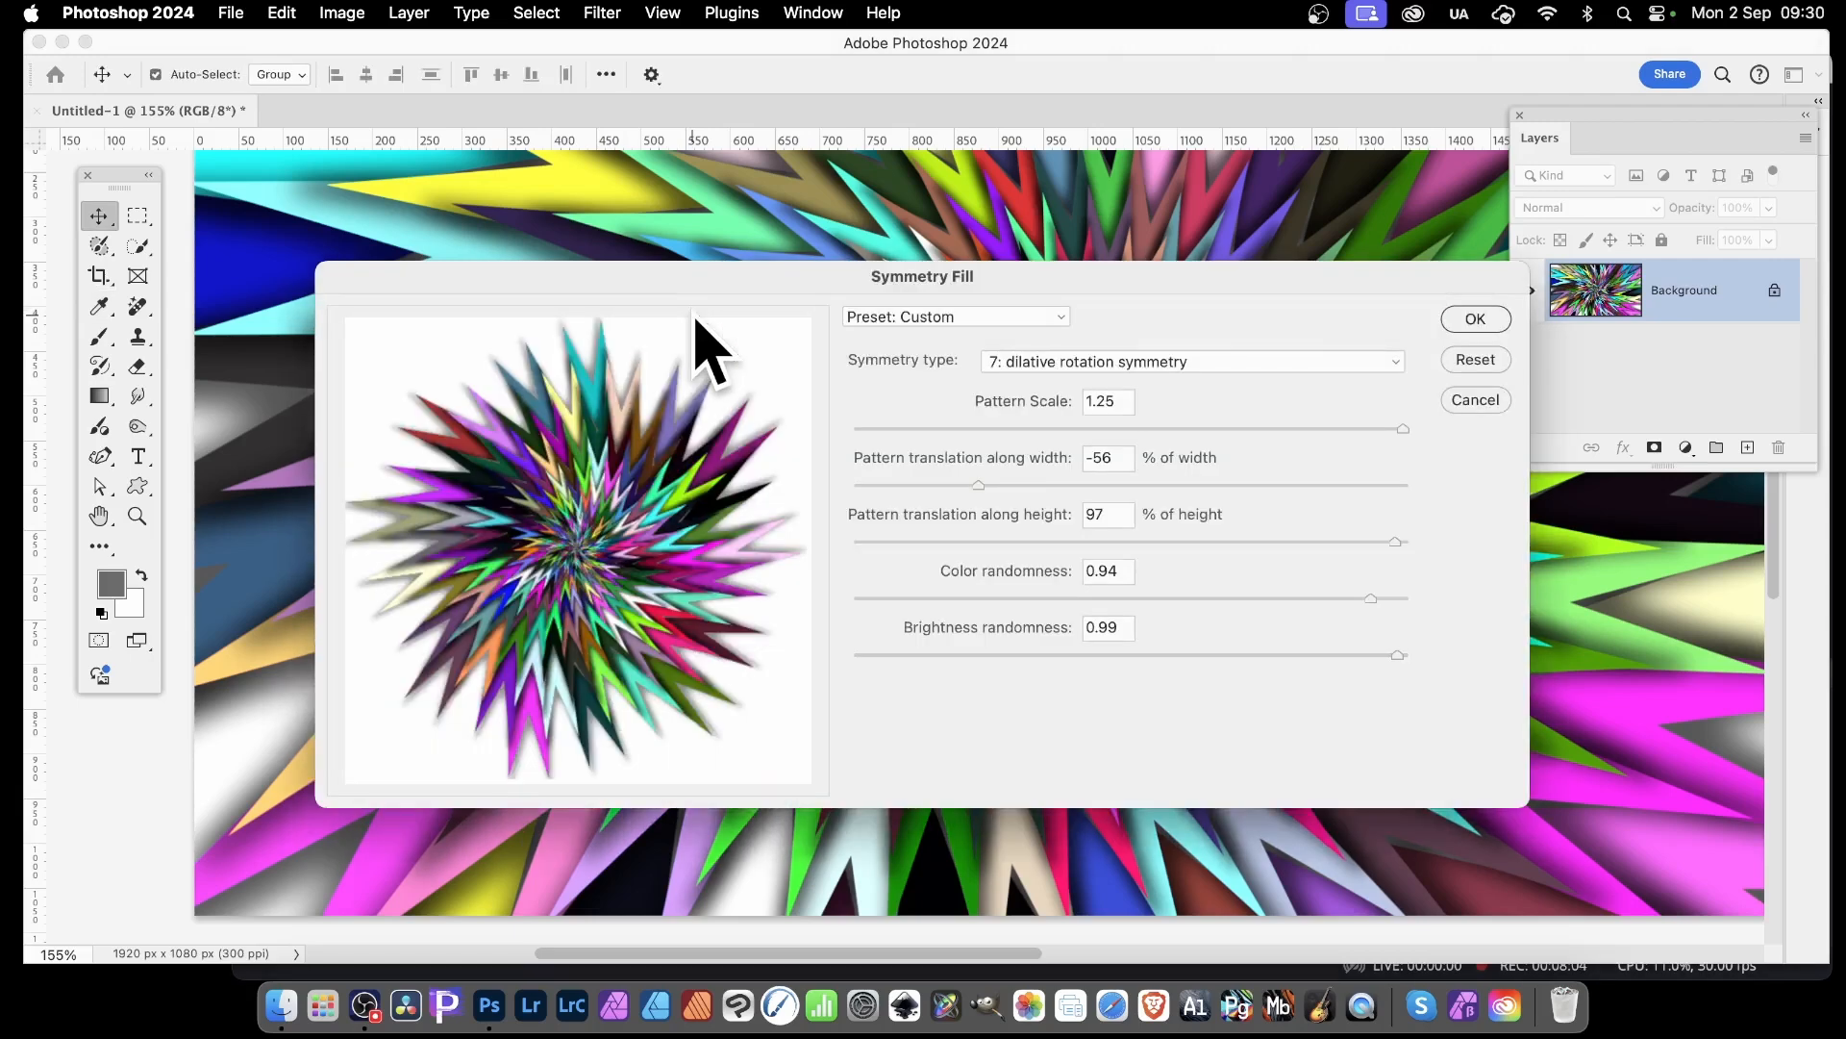
{"action": "left_click", "coordinate": [1469, 313]}
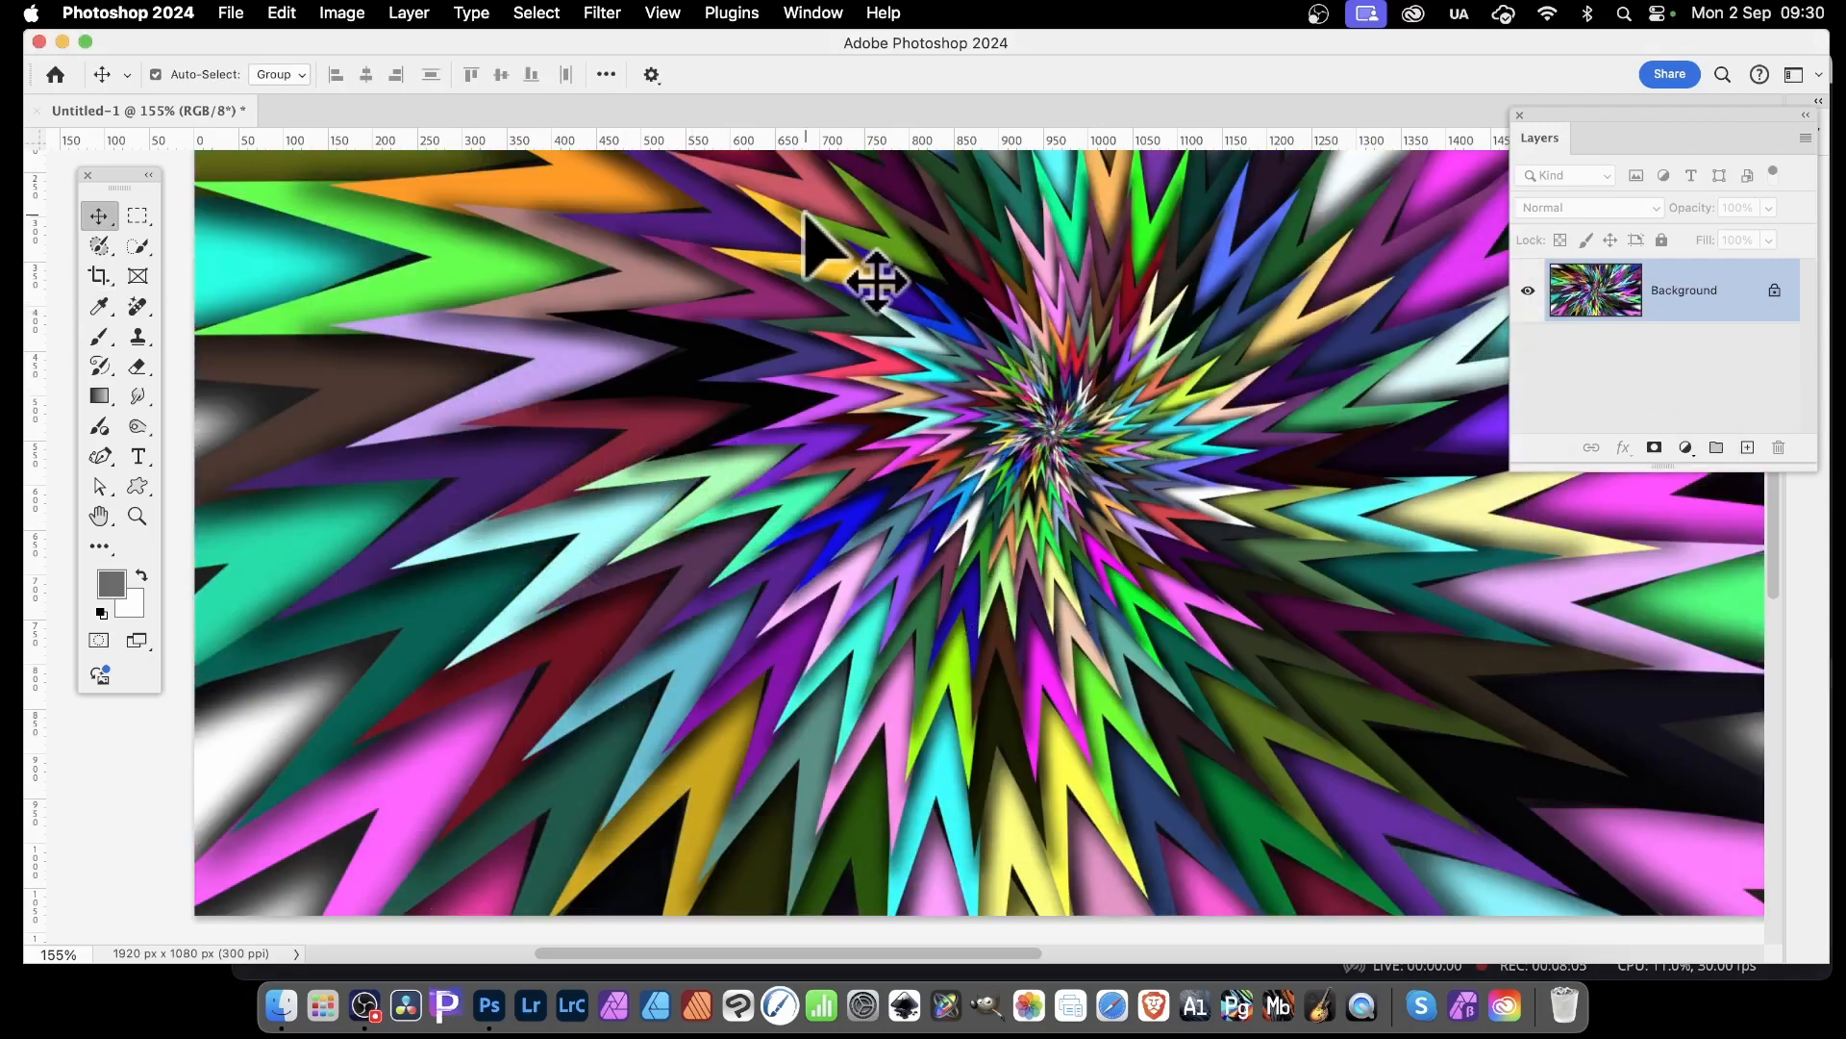
Apply the Oil Paint filter twice and the Filter Gallery's Glowing Edges once, all with their last settings
{"action": "left_click", "coordinate": [601, 13]}
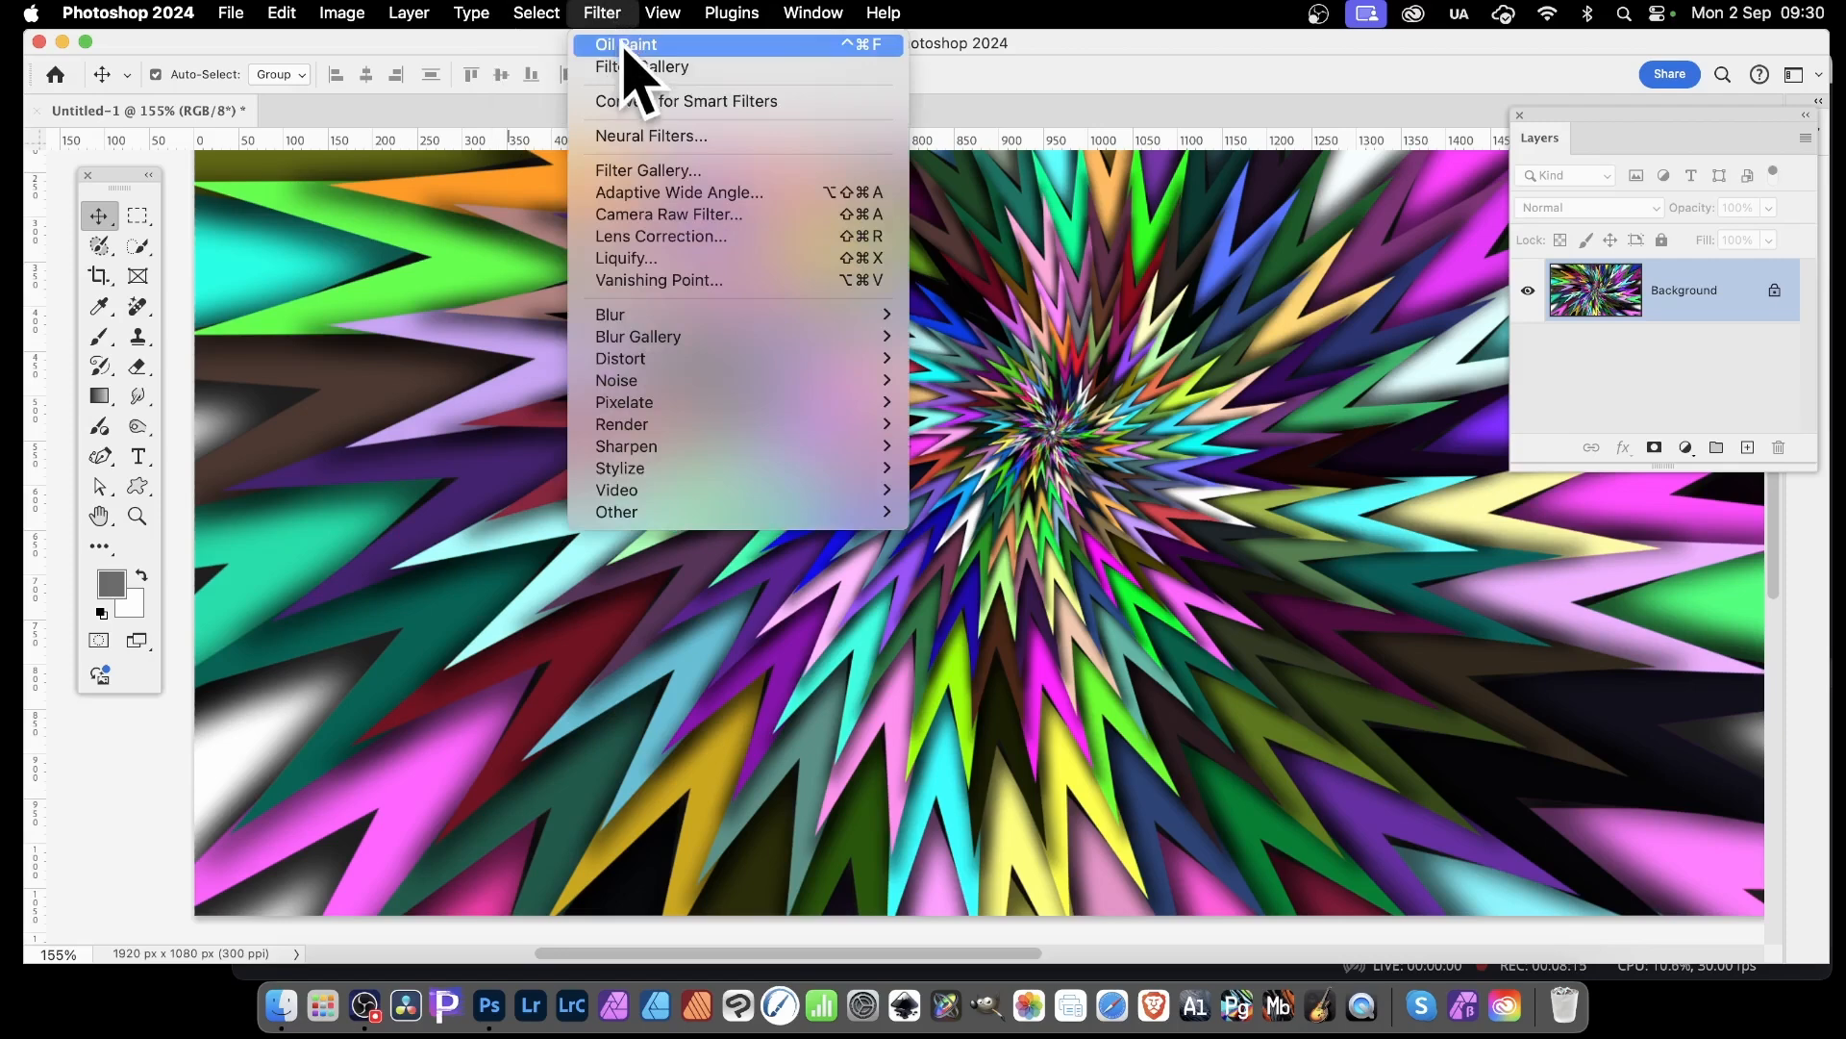
{"action": "left_click", "coordinate": [617, 44]}
{"action": "left_click", "coordinate": [602, 13]}
{"action": "left_click", "coordinate": [615, 42]}
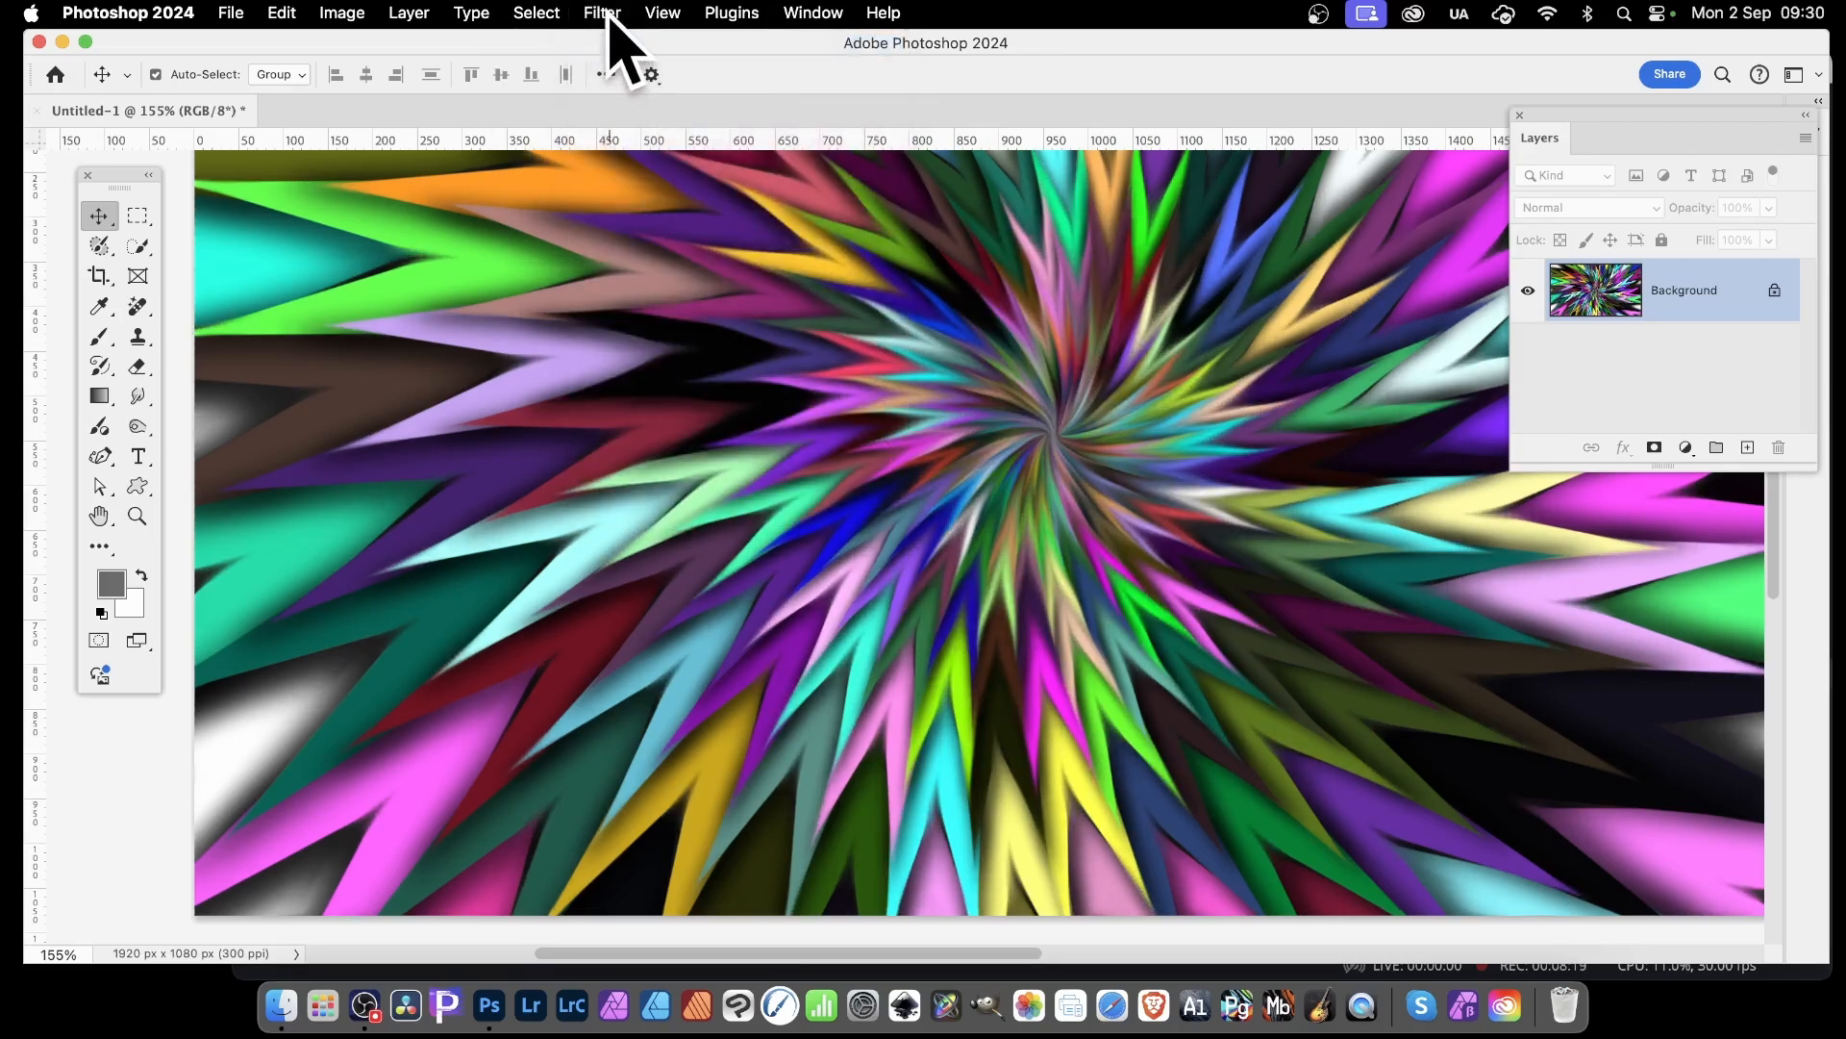
{"action": "left_click", "coordinate": [603, 13]}
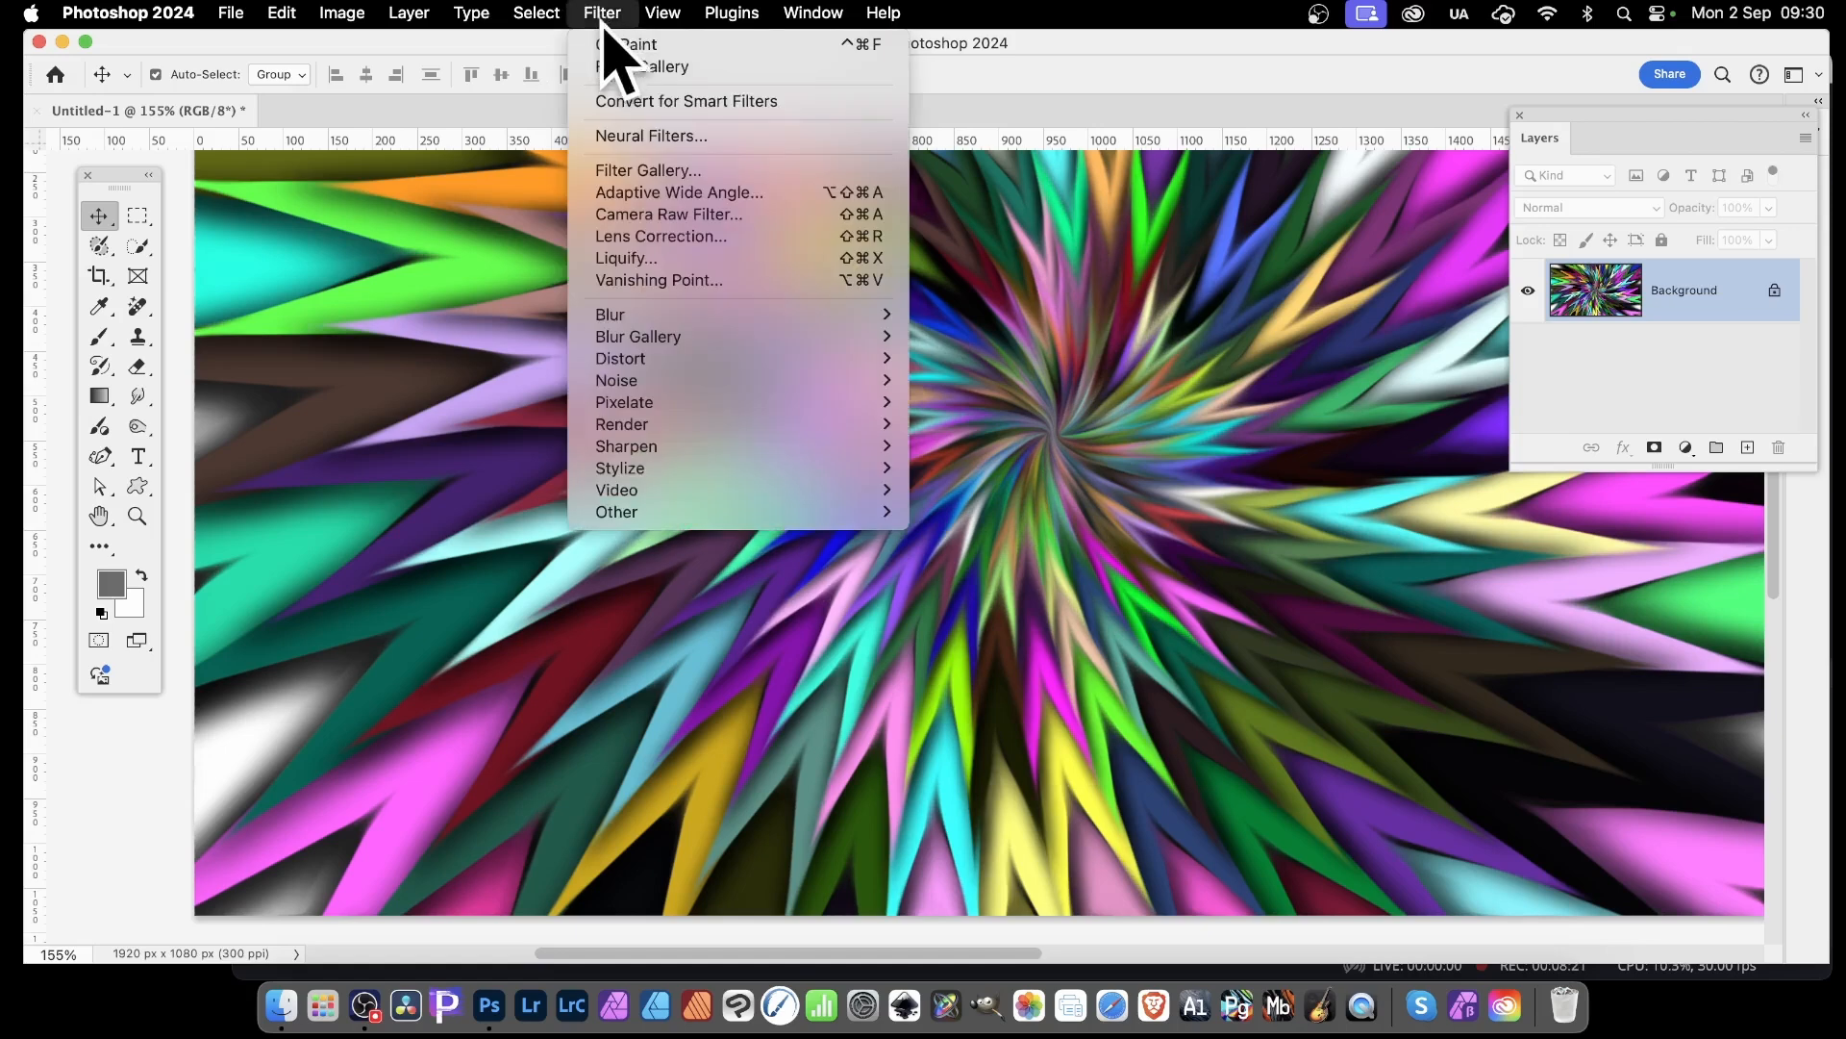
{"action": "left_click", "coordinate": [721, 66]}
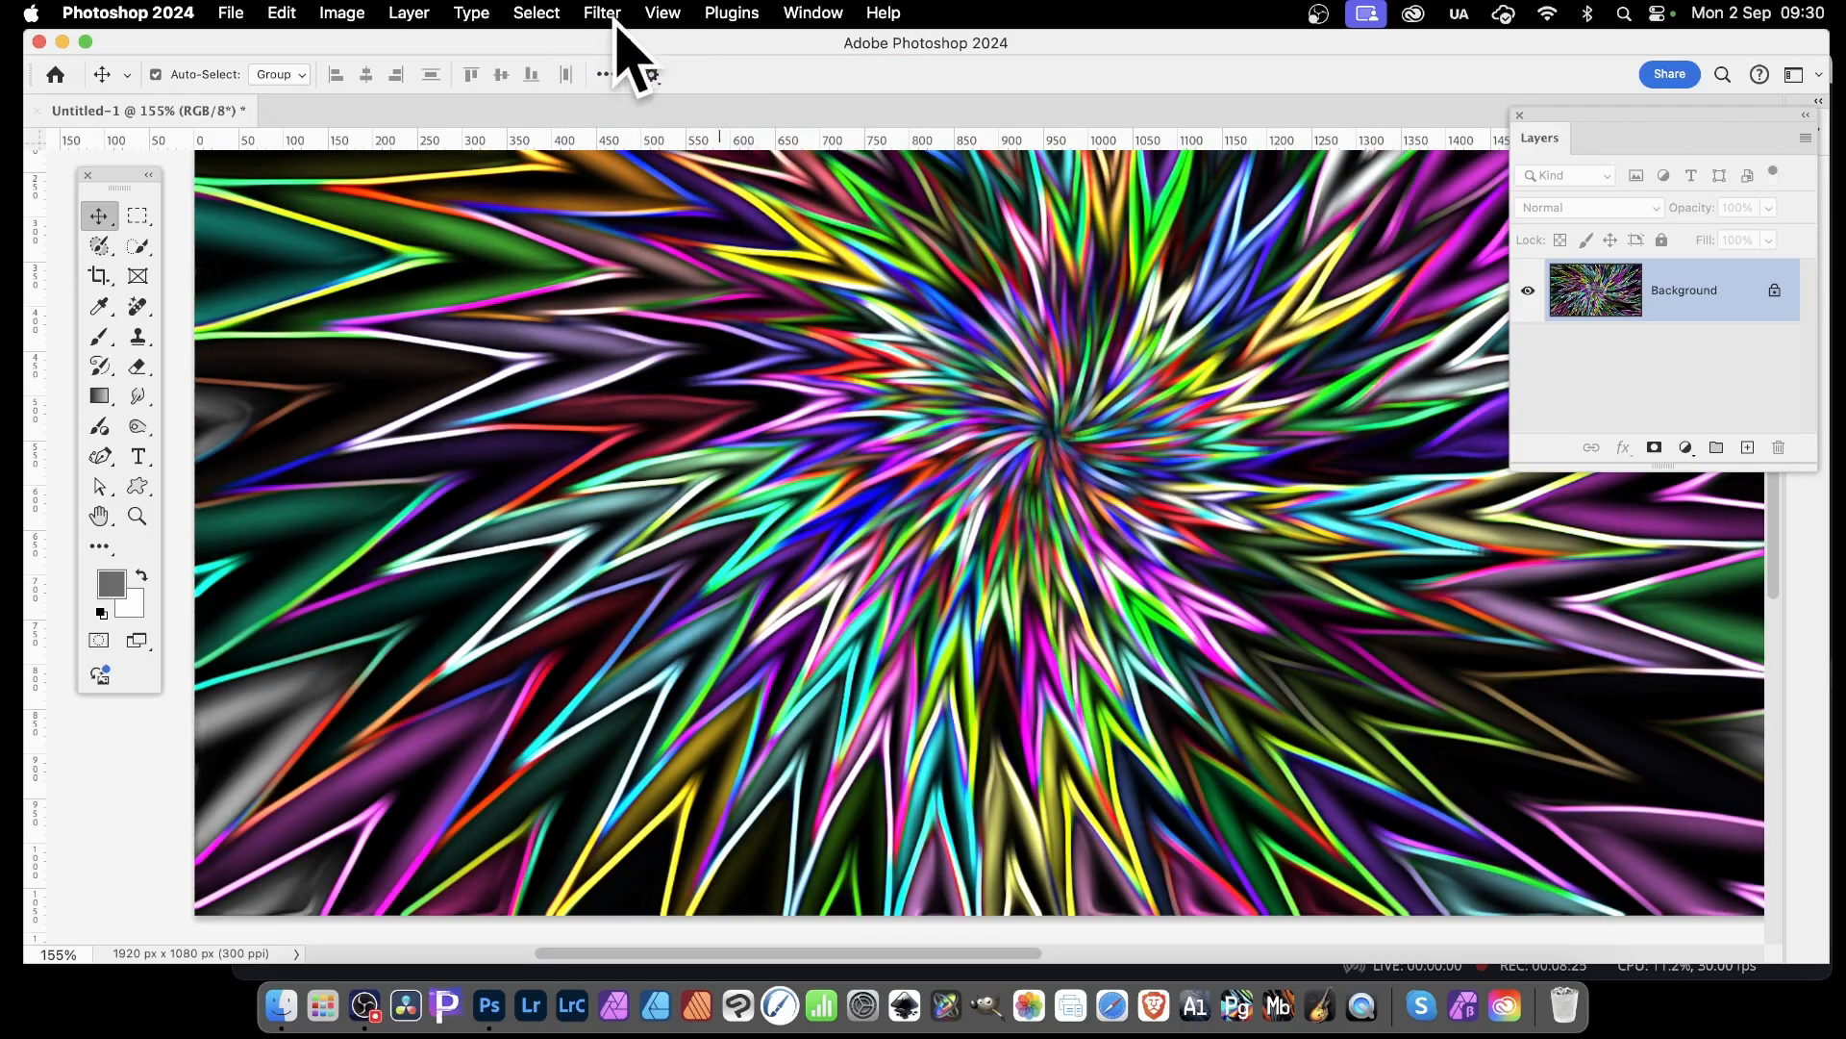